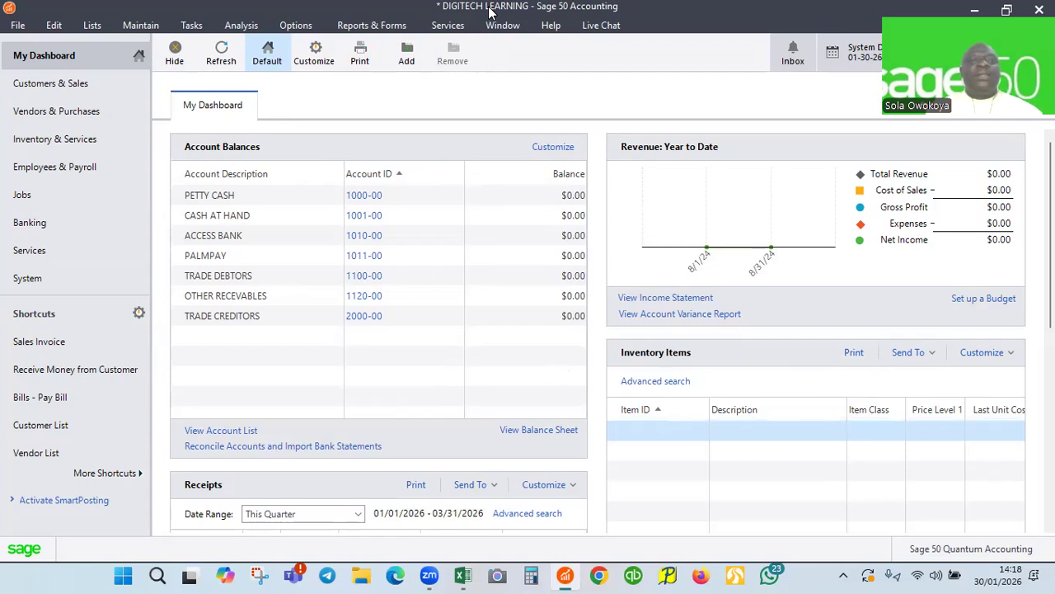
Open a blank customer record from Maintain > Customers/Prospects
left_click(142, 25)
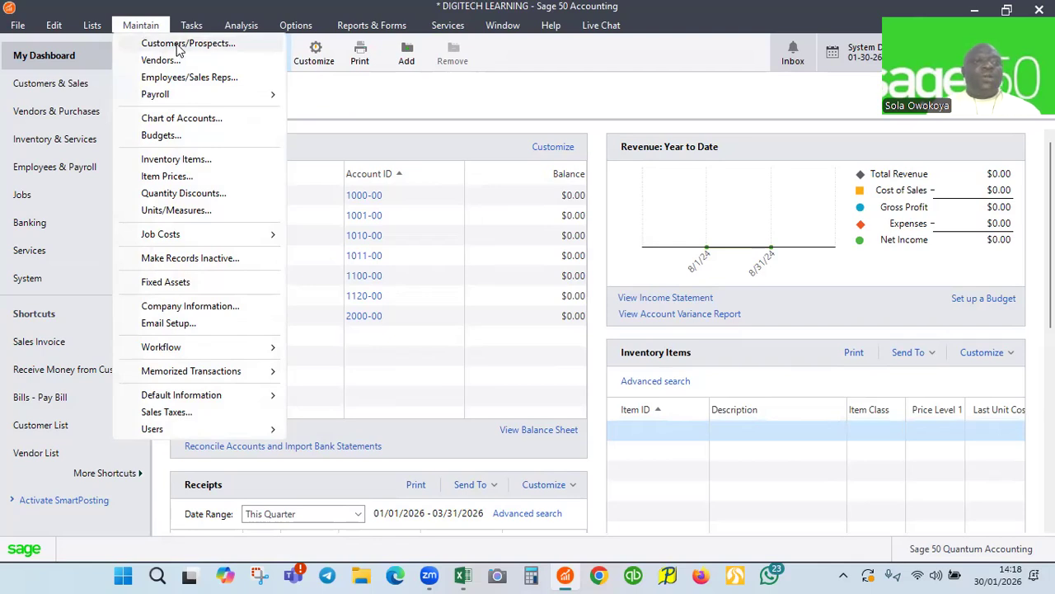
left_click(177, 47)
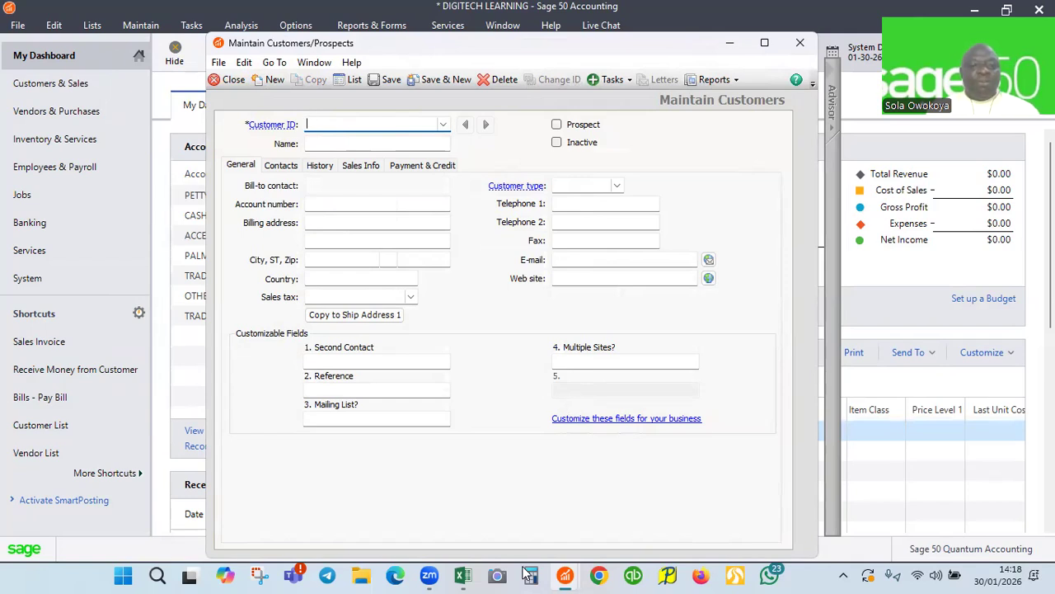
Paste the customer ID from Excel cell C4 into the Customer ID field
left_click(462, 575)
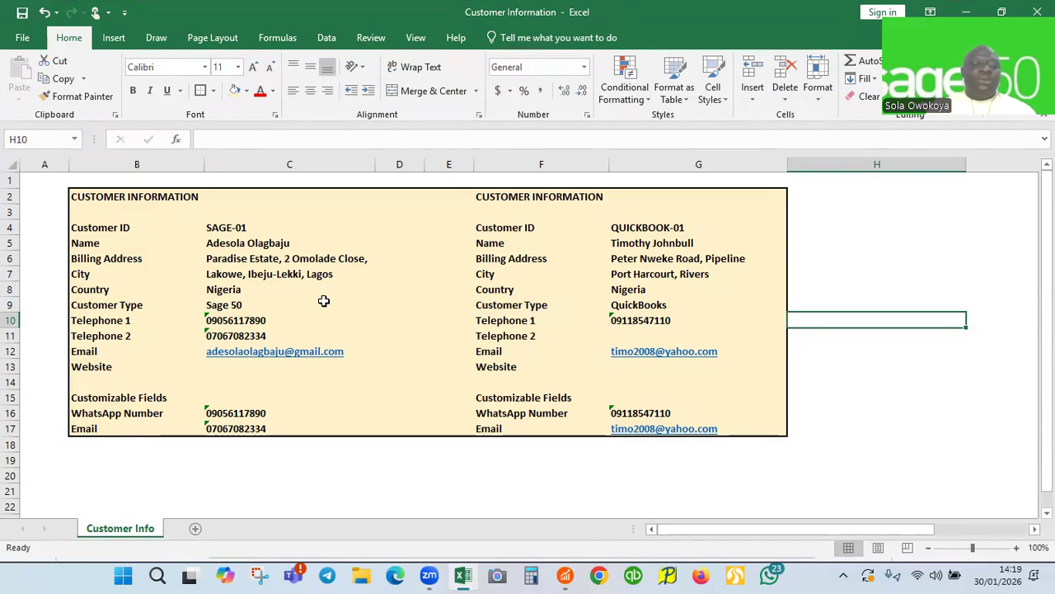
left_click(223, 225)
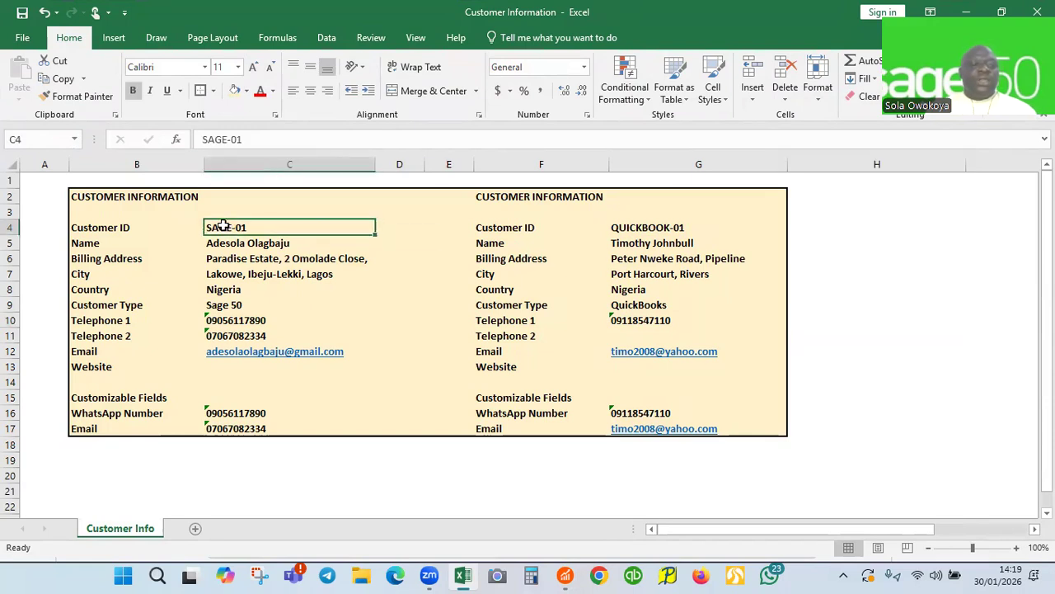
key("ctrl+c")
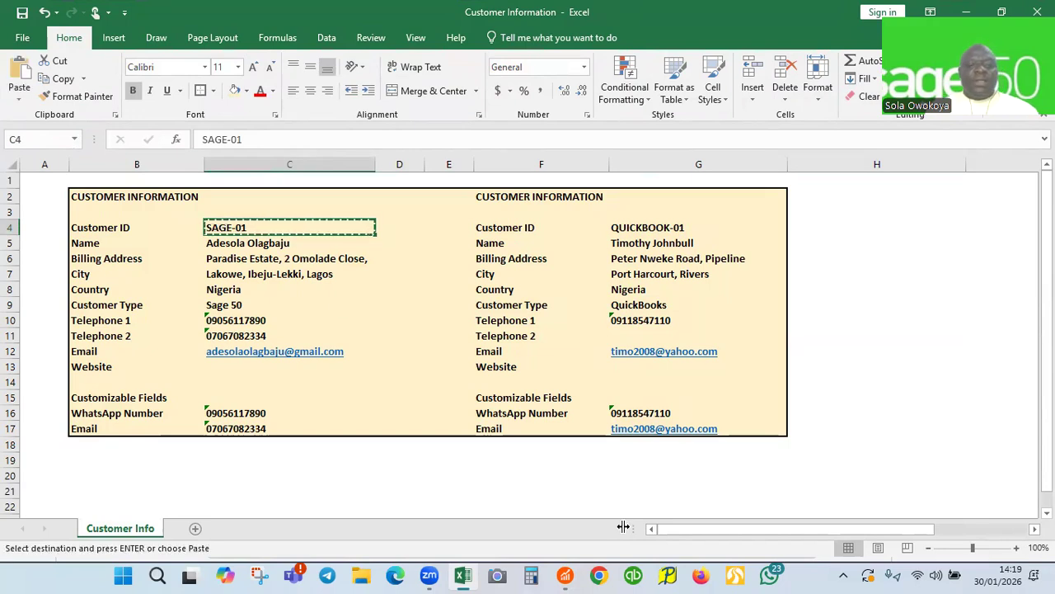
left_click(566, 574)
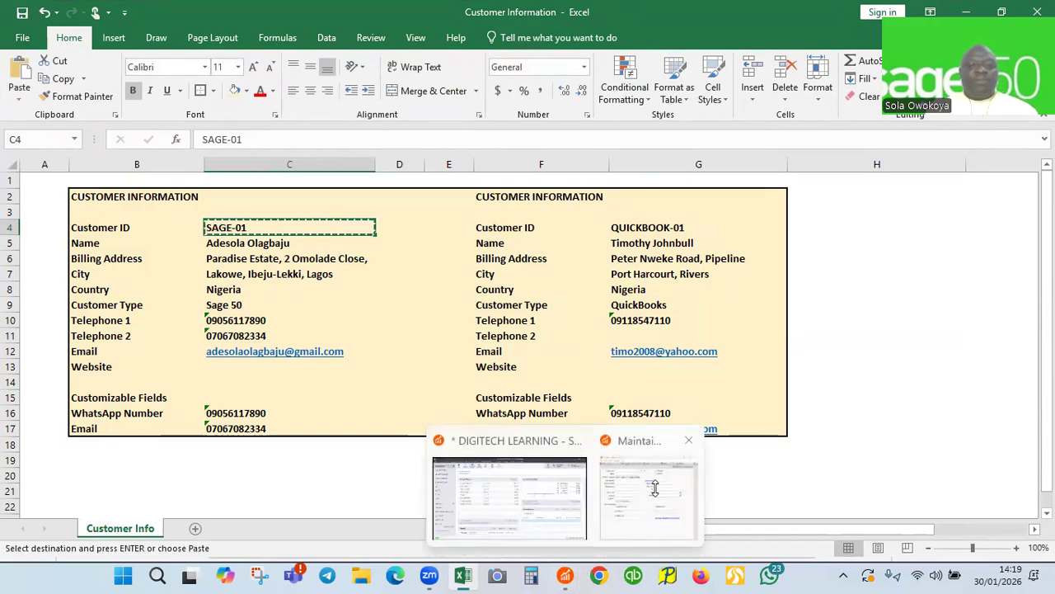
left_click(651, 495)
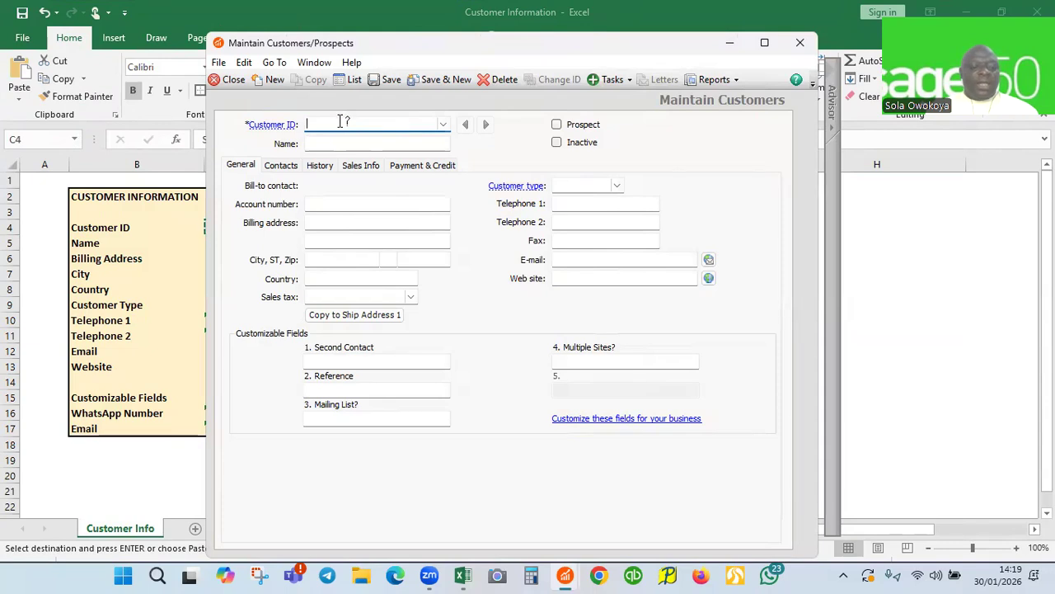
key("ctrl+v")
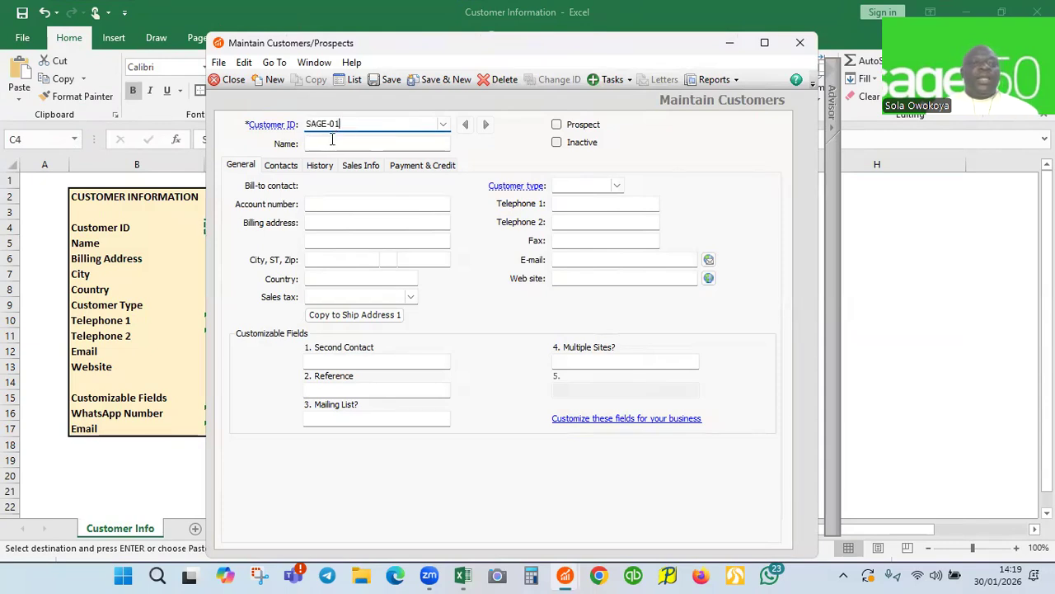
Paste the customer's name from cell C5 into the Name field
left_click(730, 42)
left_click(236, 242)
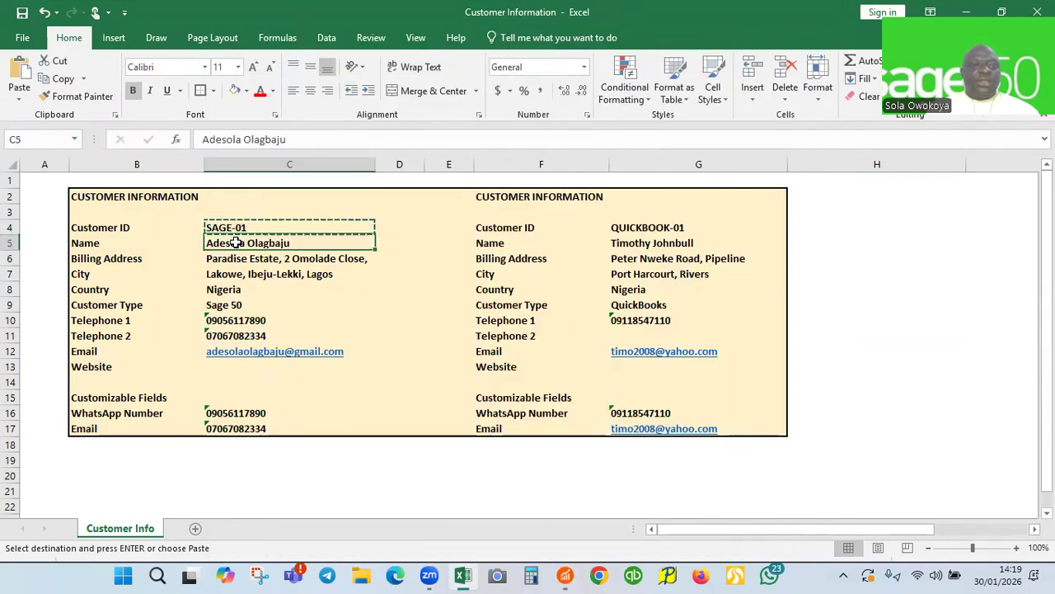
key("ctrl+c")
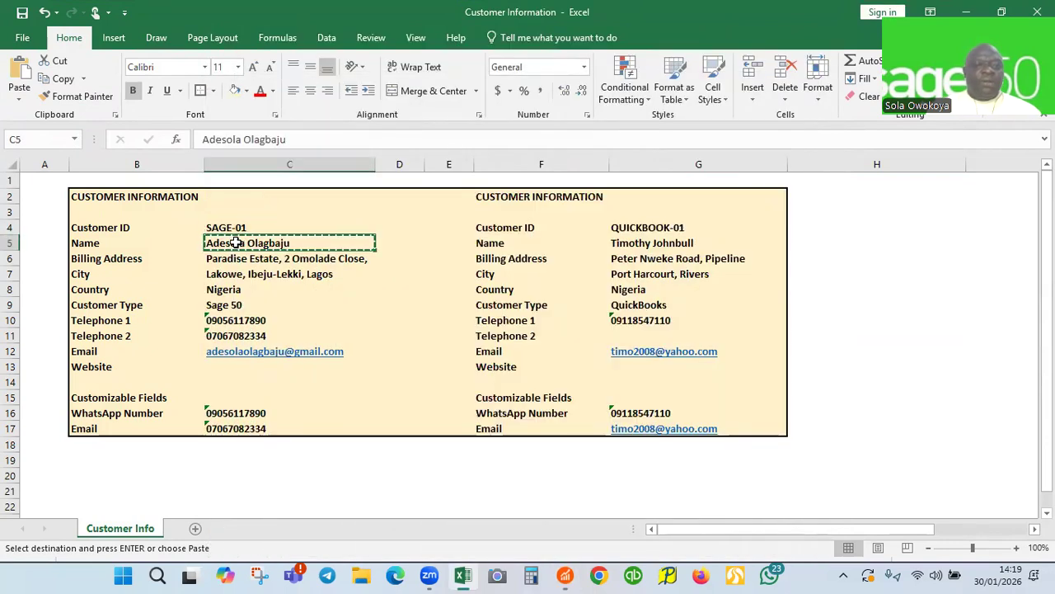
mouse_move(569, 576)
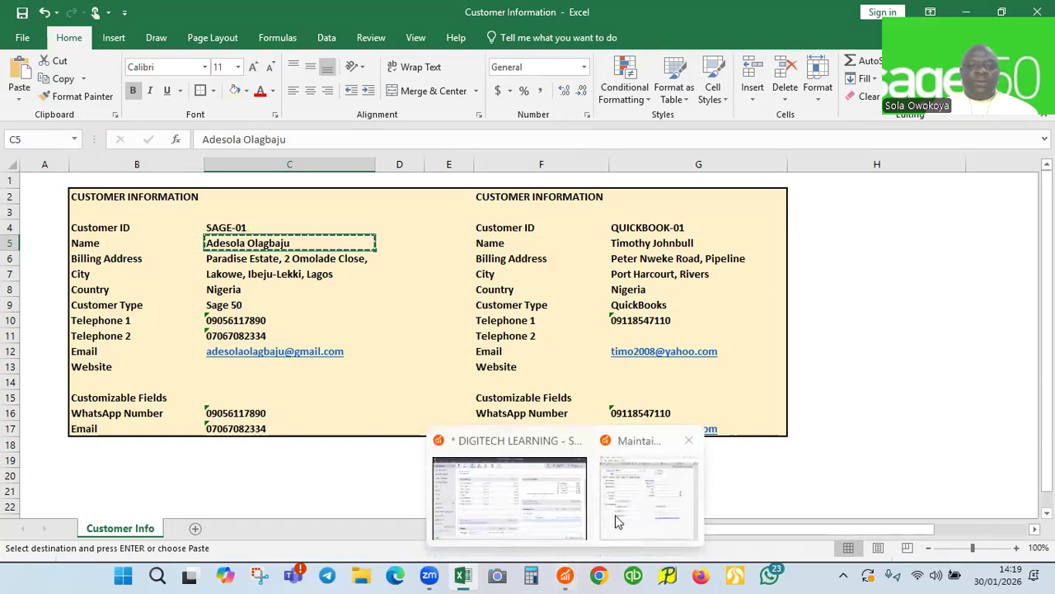
left_click(664, 495)
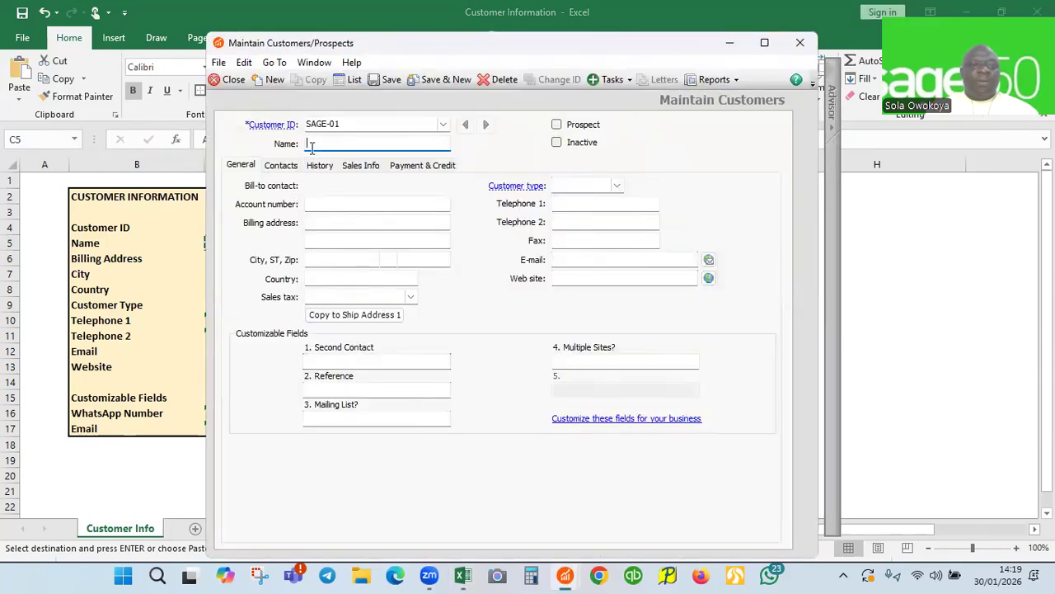
key("ctrl+v")
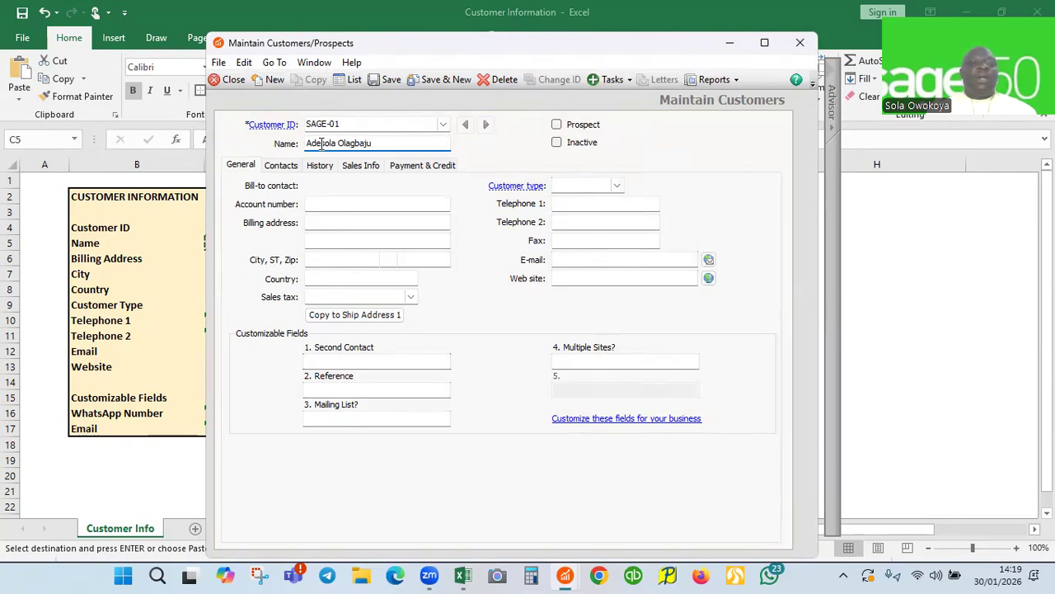
Copy the billing address from Excel cell C6
left_click(319, 223)
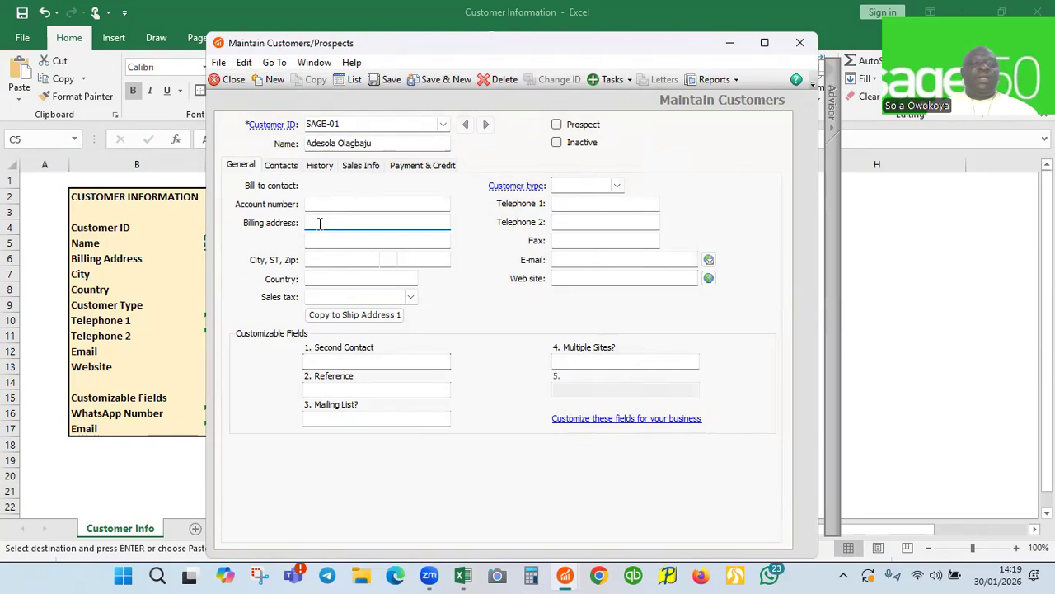
left_click(728, 42)
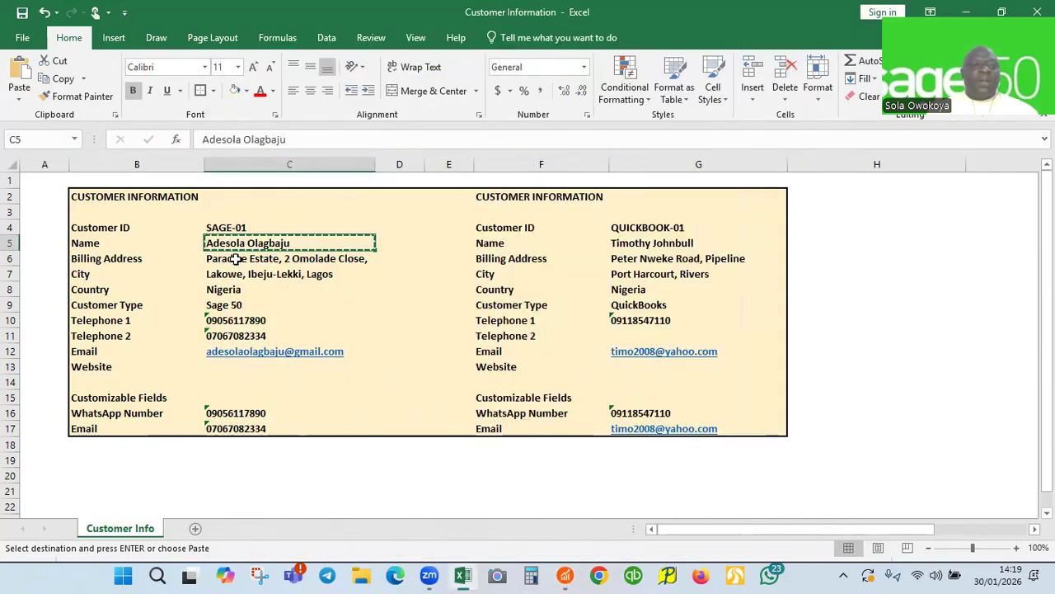
left_click(235, 259)
key("ctrl+c")
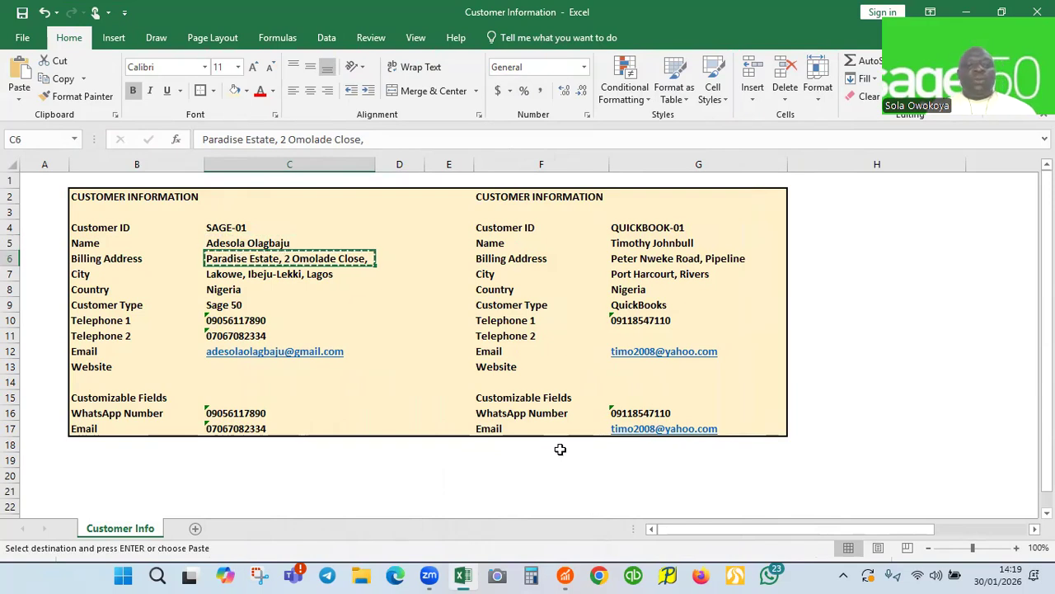
Fill both billing address lines from cells C6 and C7, trimming the trailing Lagos
mouse_move(566, 574)
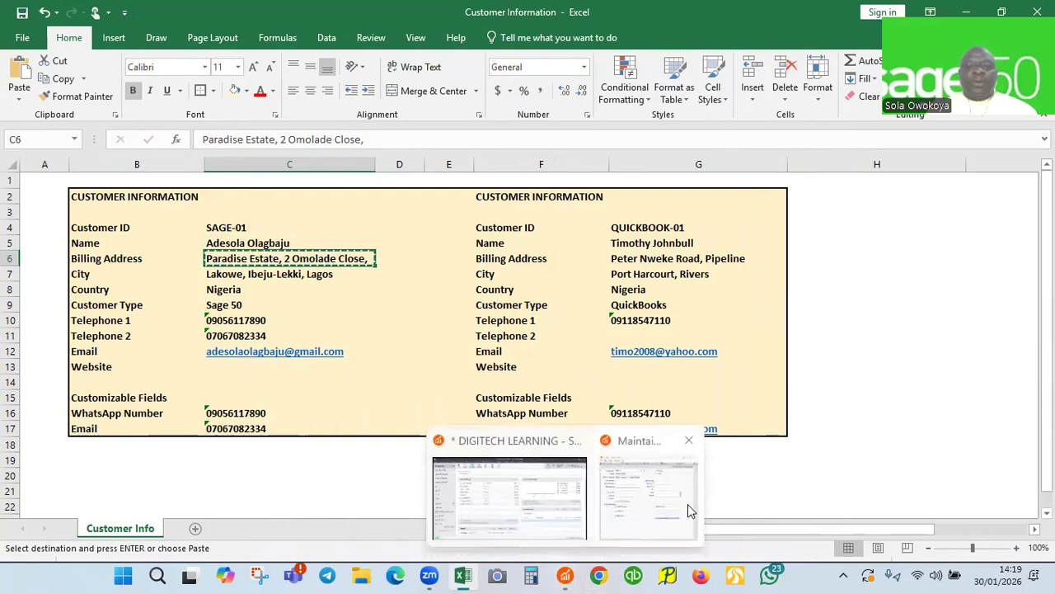
left_click(672, 512)
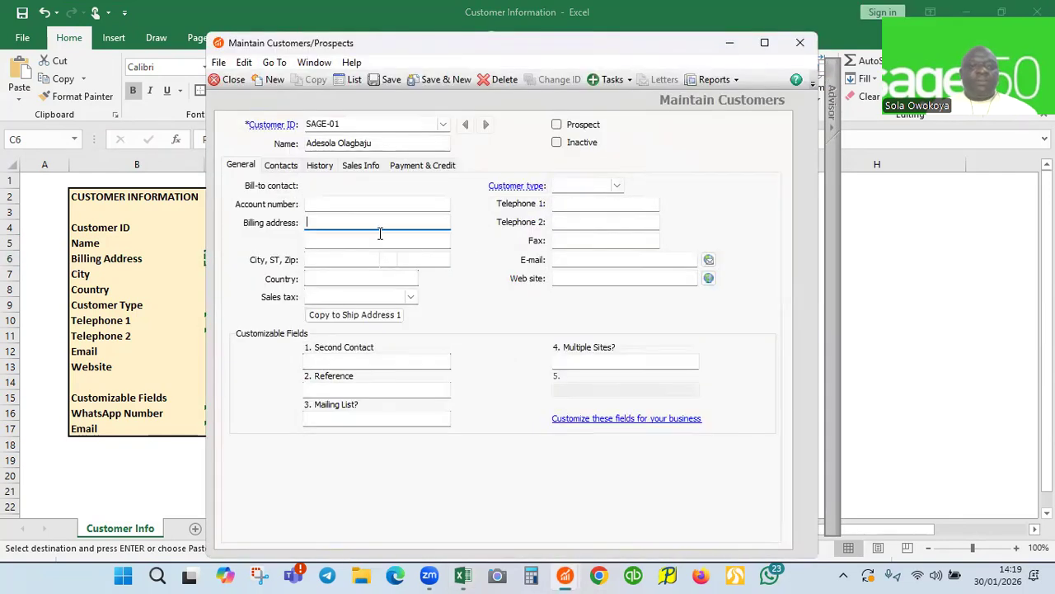
key("ctrl+v")
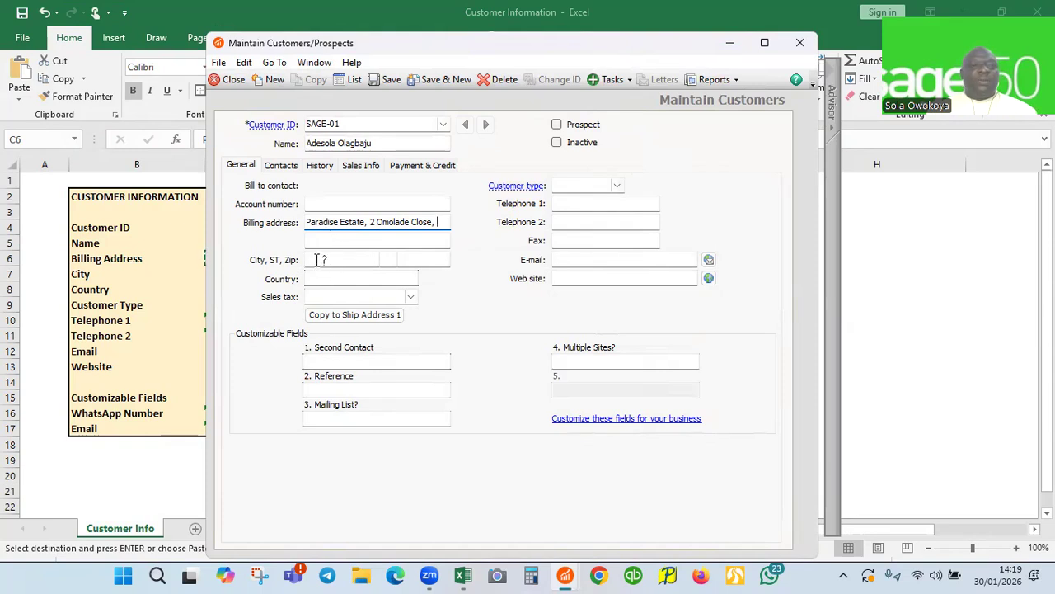
left_click(317, 239)
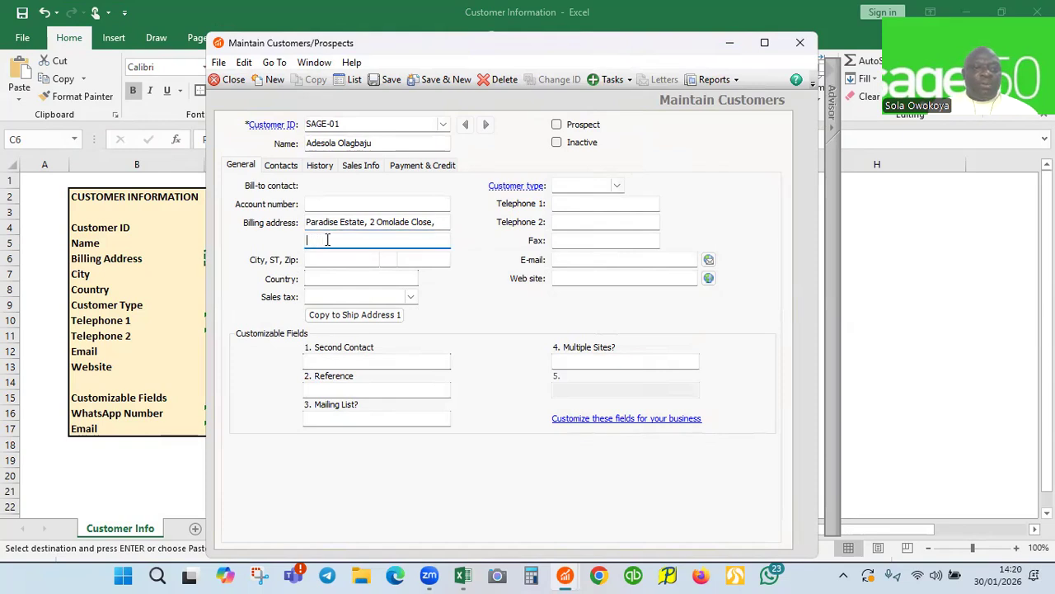
left_click(730, 42)
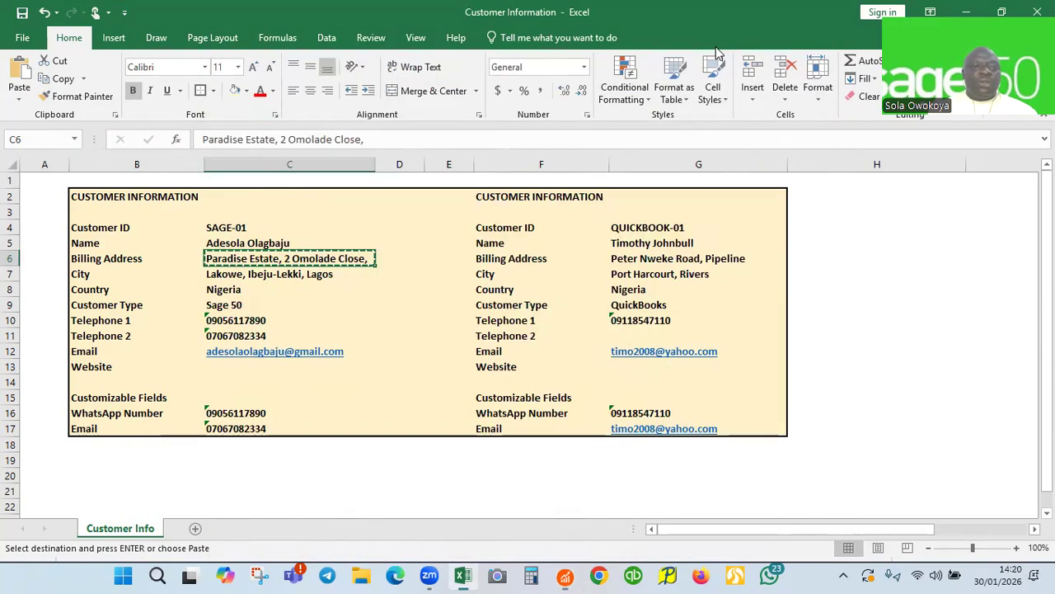
left_click(250, 274)
key("ctrl+c")
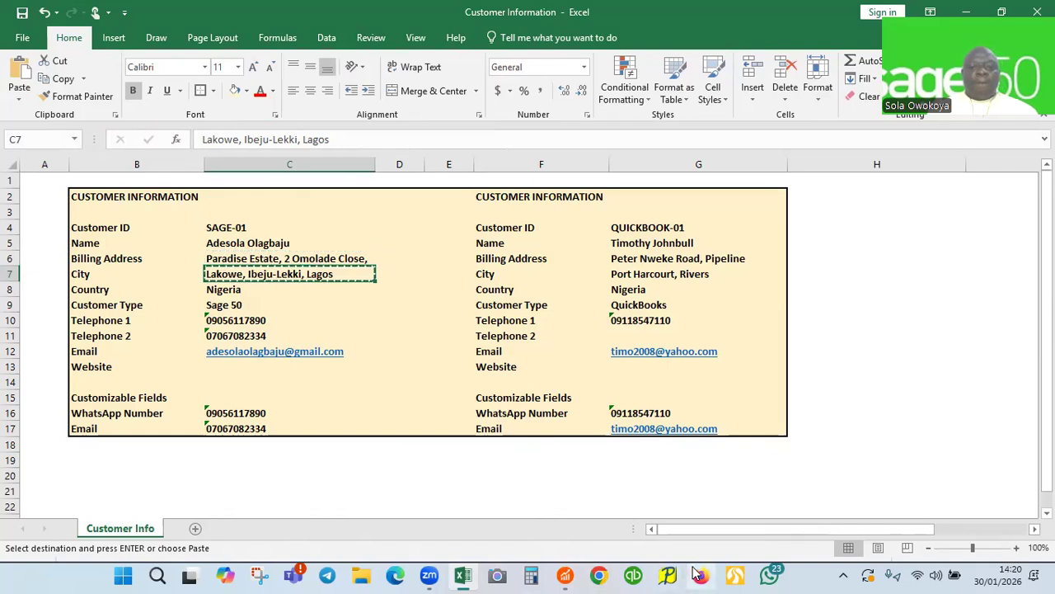
mouse_move(565, 575)
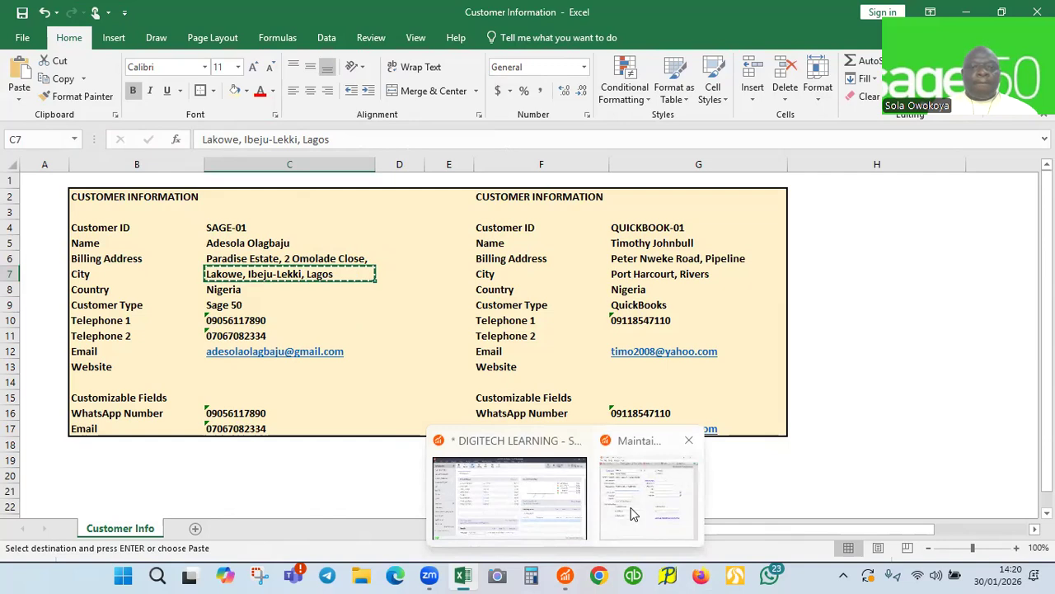
left_click(631, 508)
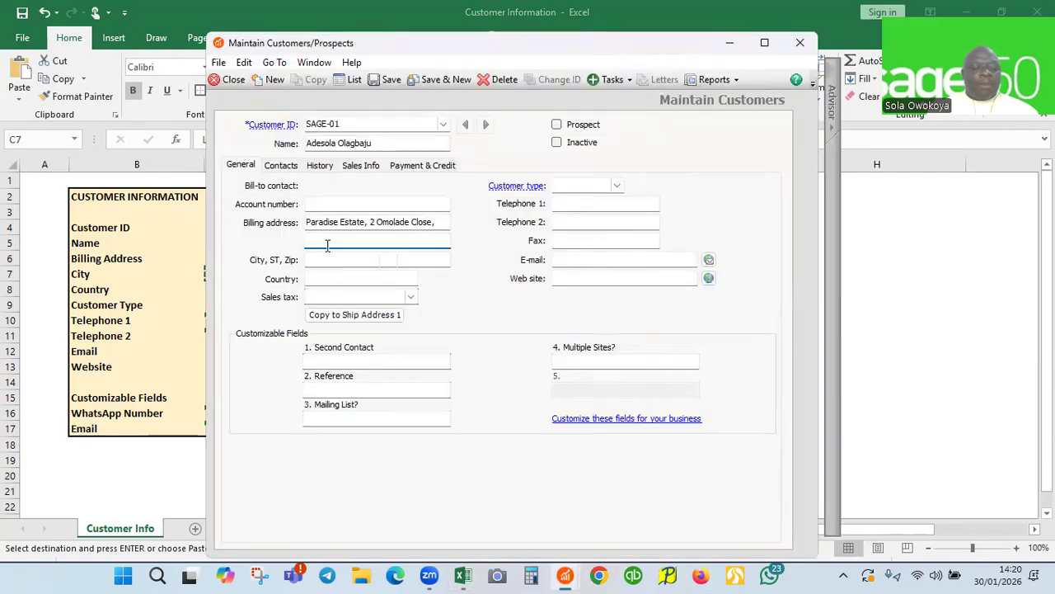
key("ctrl+v")
key("BackSpace")
key("BackSpace")
key("BackSpace")
key("BackSpace")
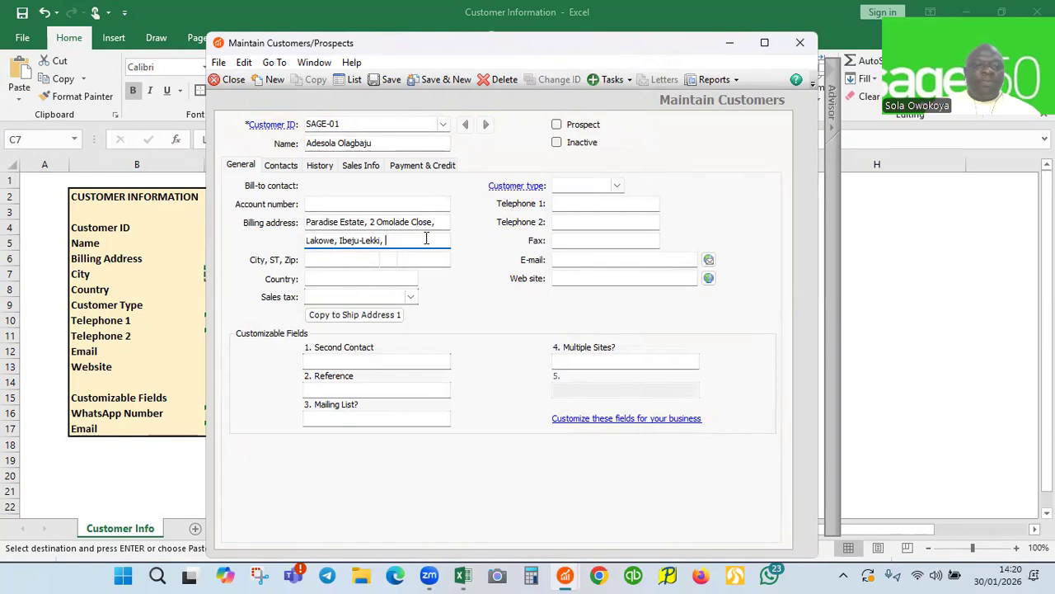
Set the city to Lagos and the country to Nigeria, fixing its capitalisation
left_click(337, 262)
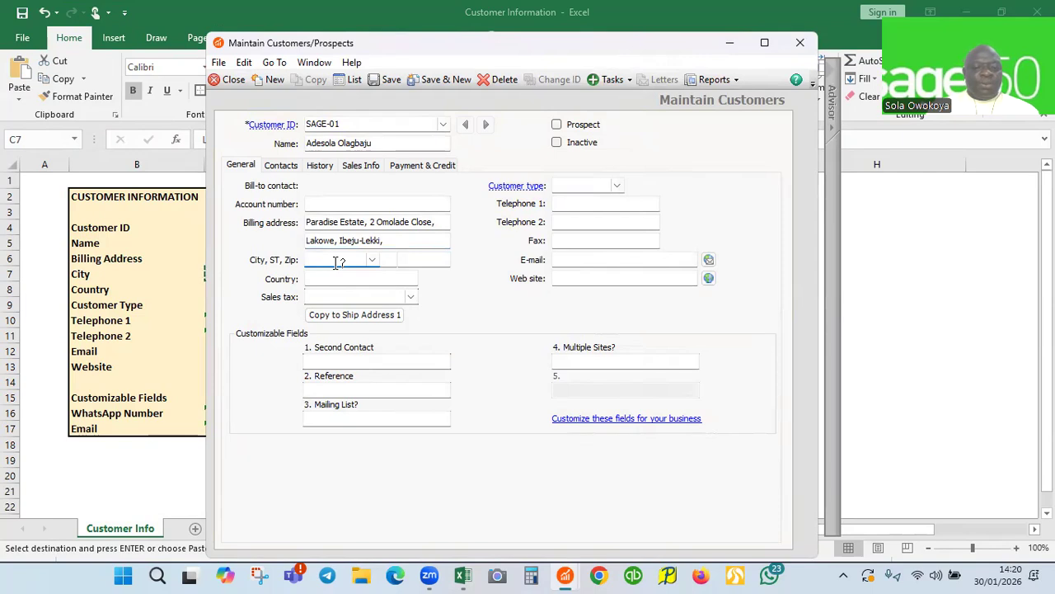
type("L")
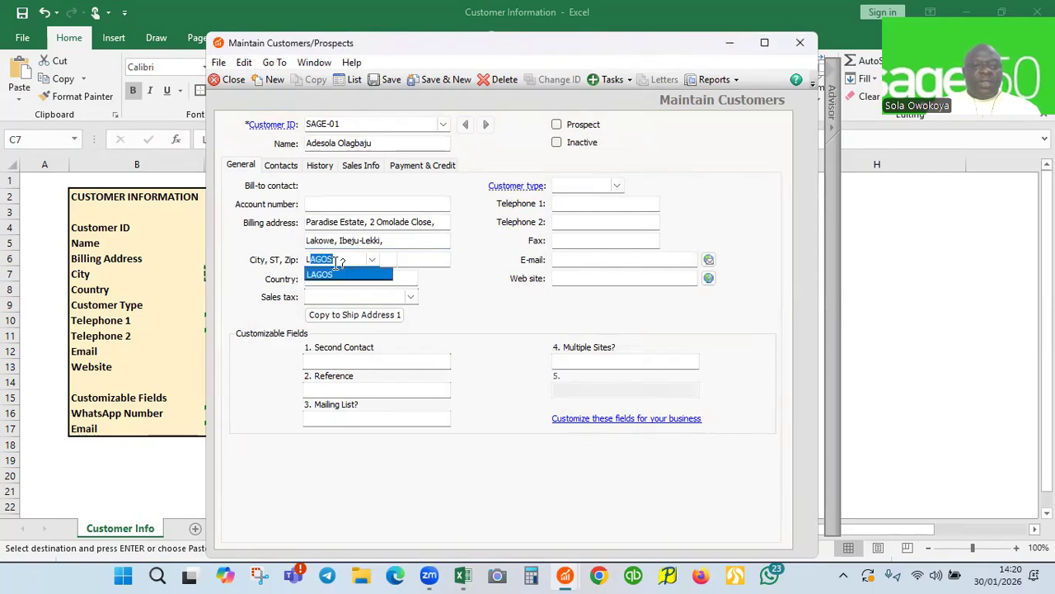
type("agos")
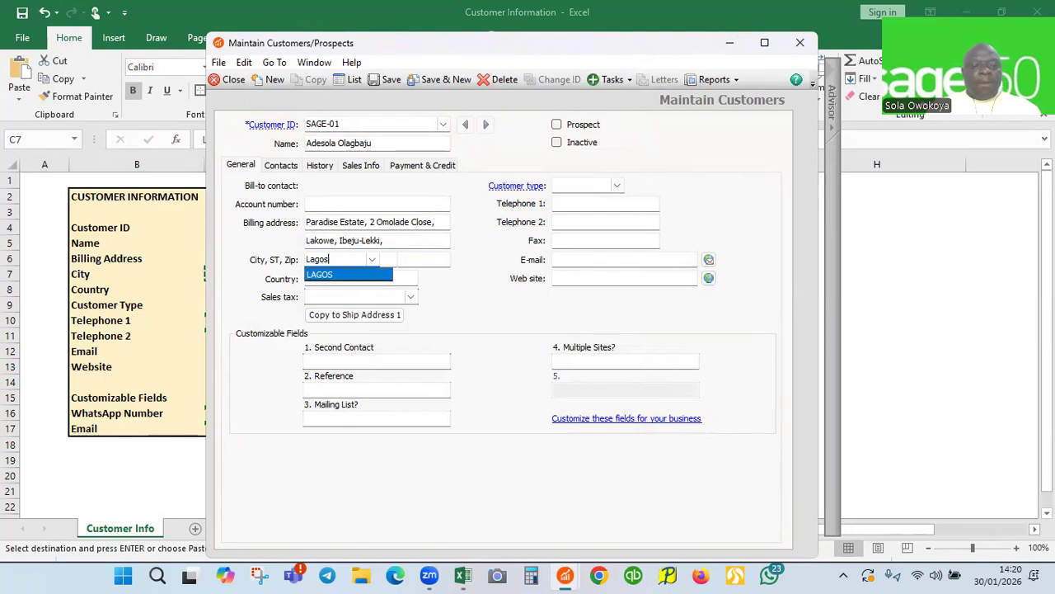
key("Tab")
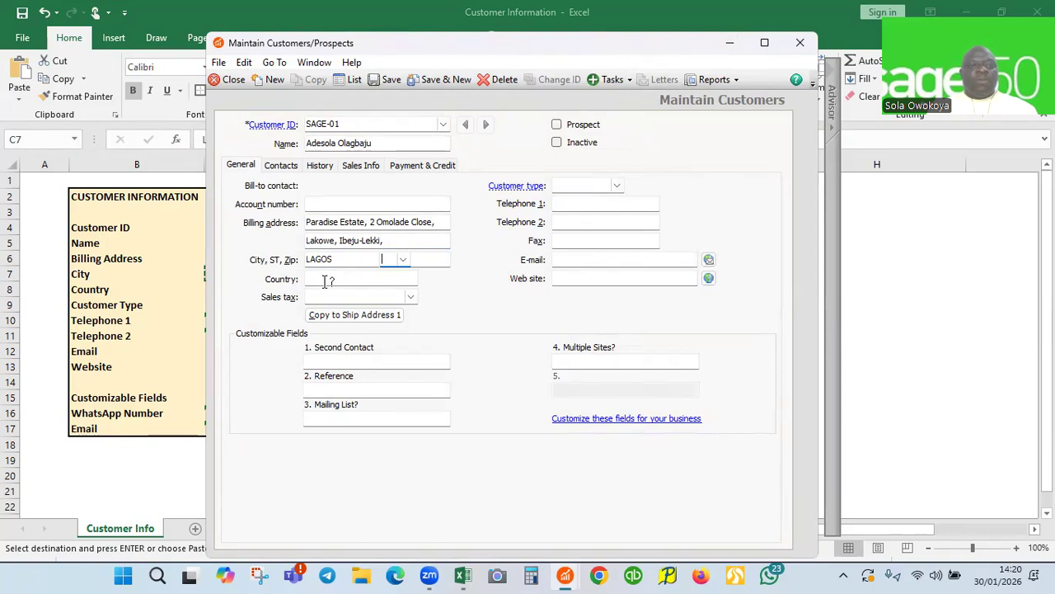
key("Tab")
key("Tab")
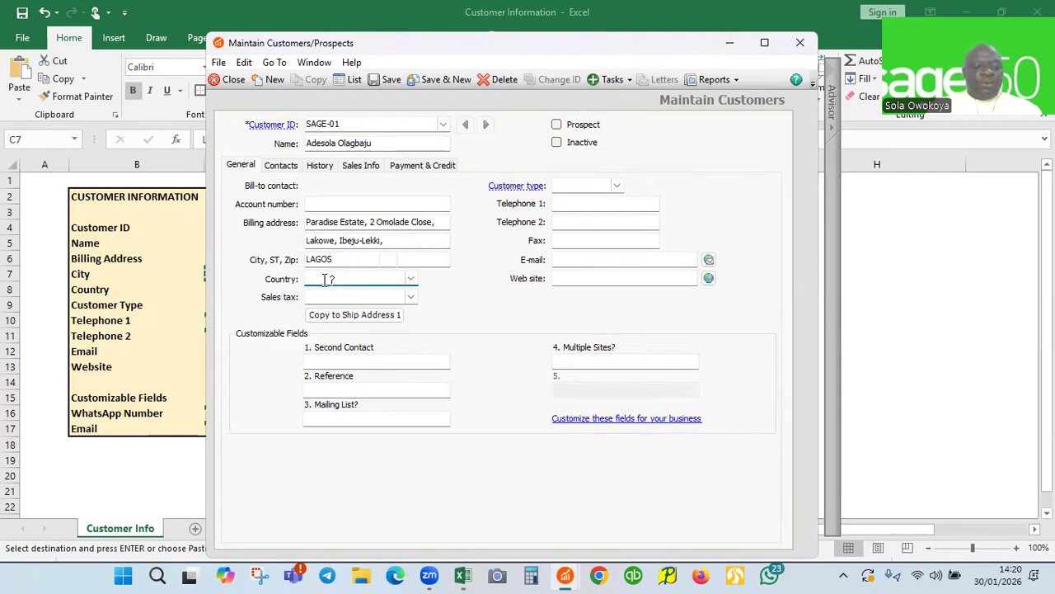
type("Nigeria")
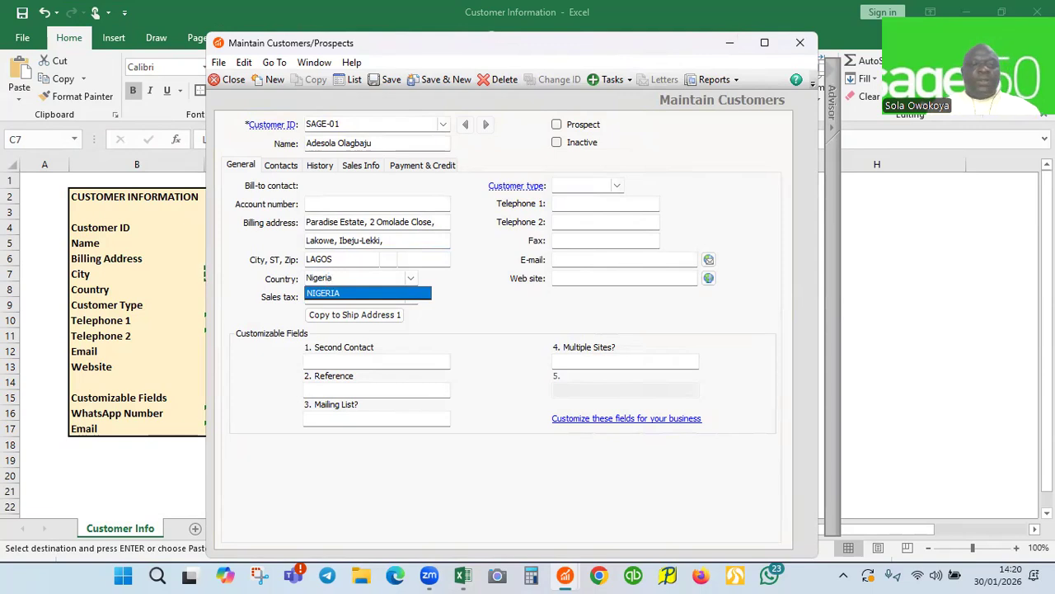
key("Tab")
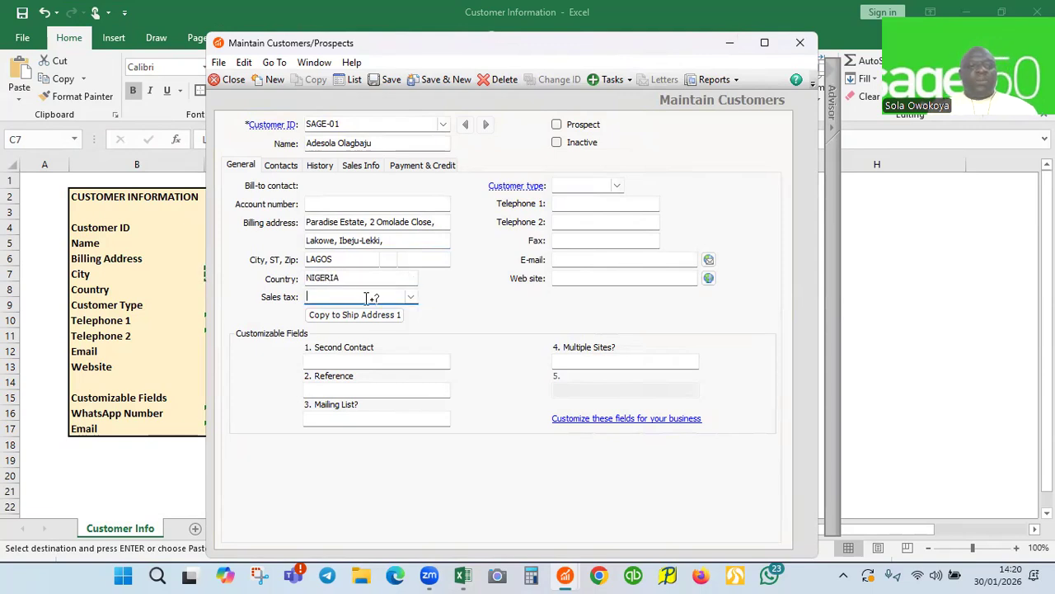
left_click(348, 276)
key("BackSpace")
key("BackSpace")
key("BackSpace")
key("BackSpace")
key("BackSpace")
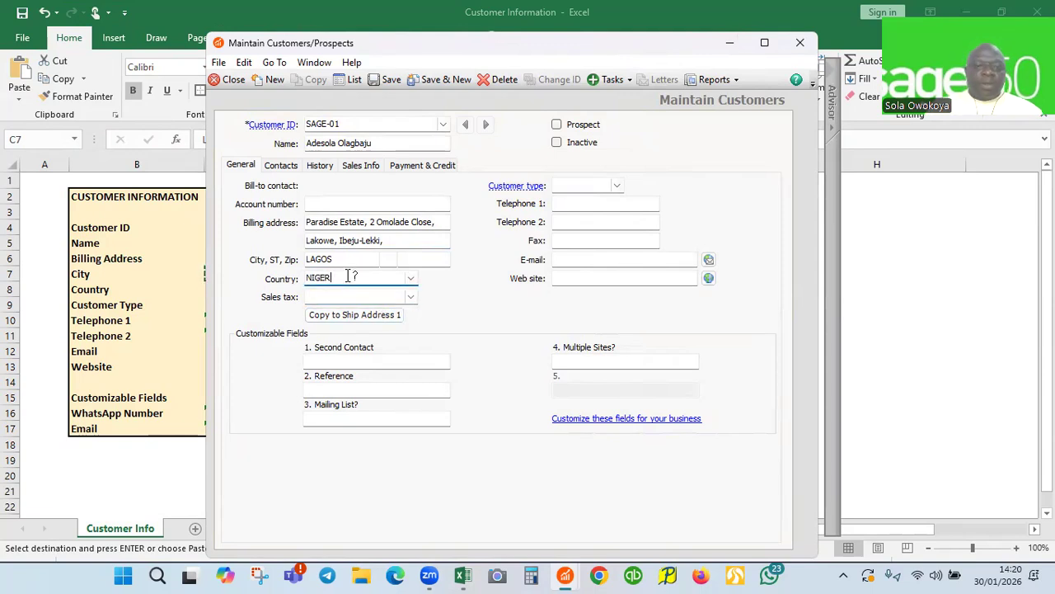
key("BackSpace")
type("igeria")
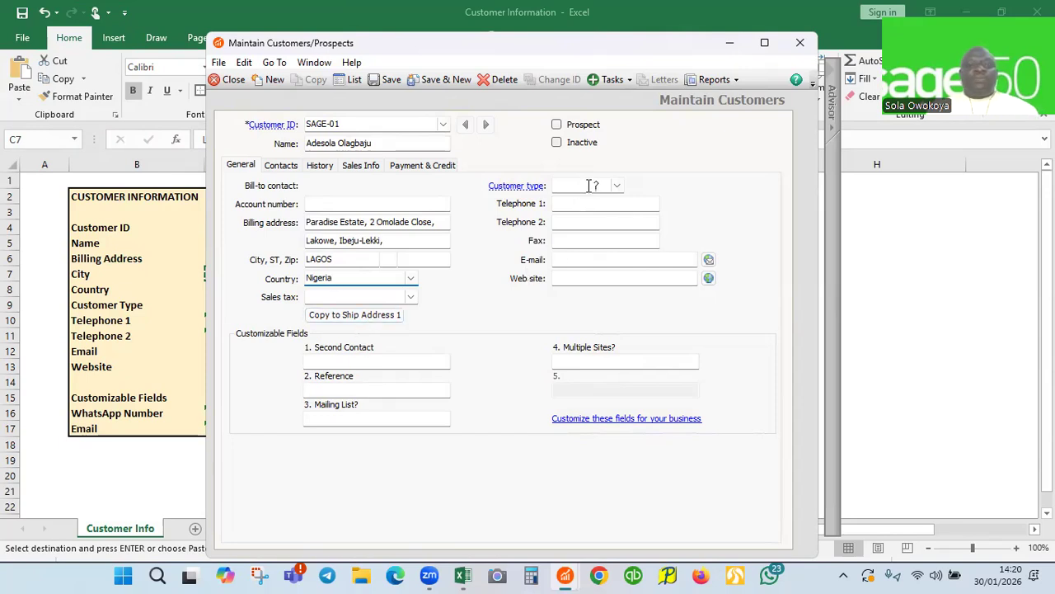
Copy the Sage 50 customer type from Excel cell C9
left_click(730, 42)
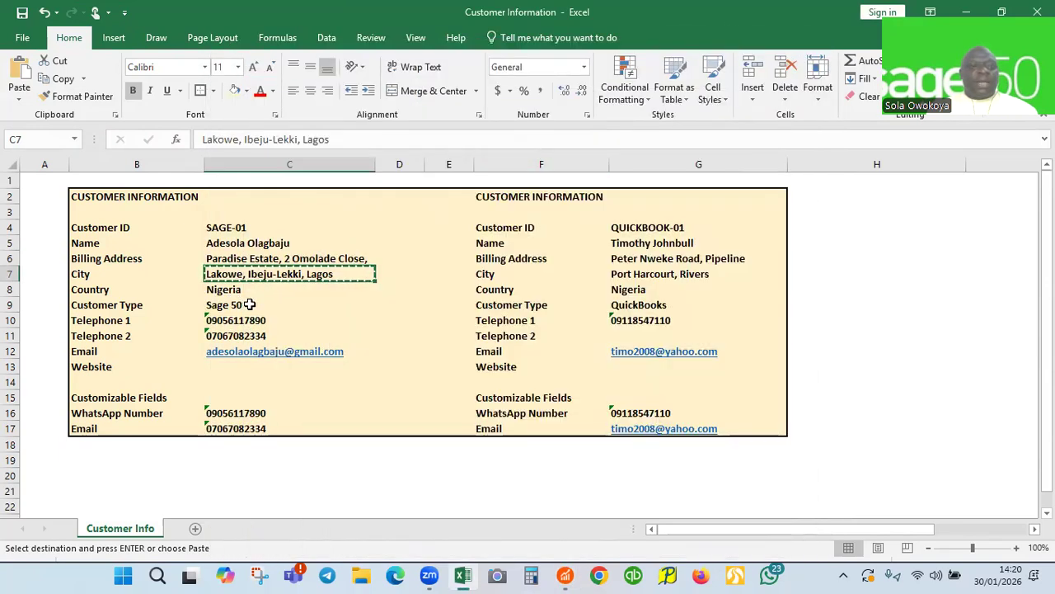
left_click(230, 306)
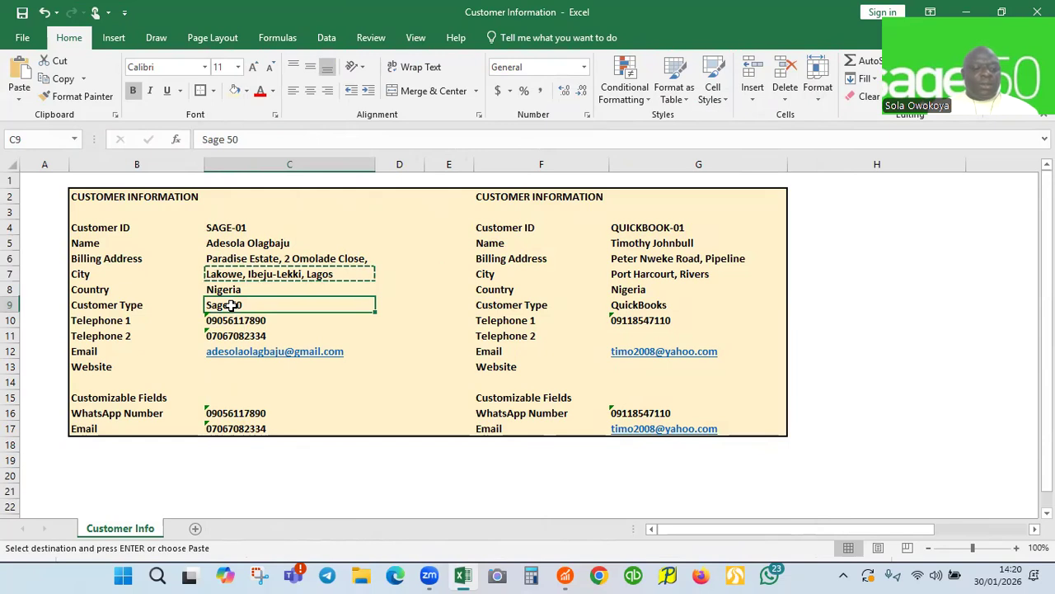
key("ctrl+c")
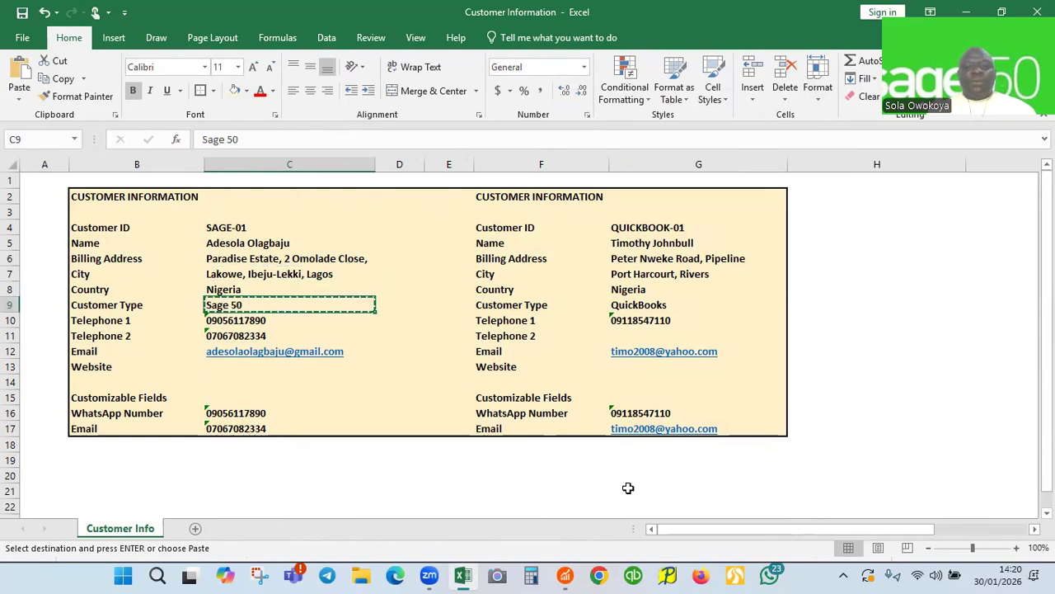
Set the Customer type to 'Sage 50'
mouse_move(565, 574)
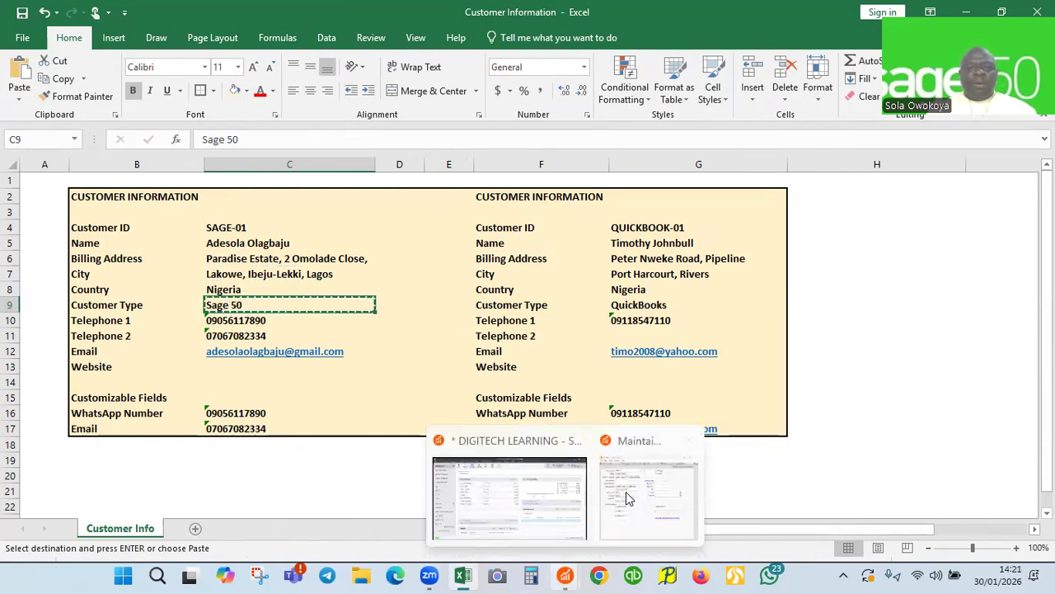
left_click(625, 491)
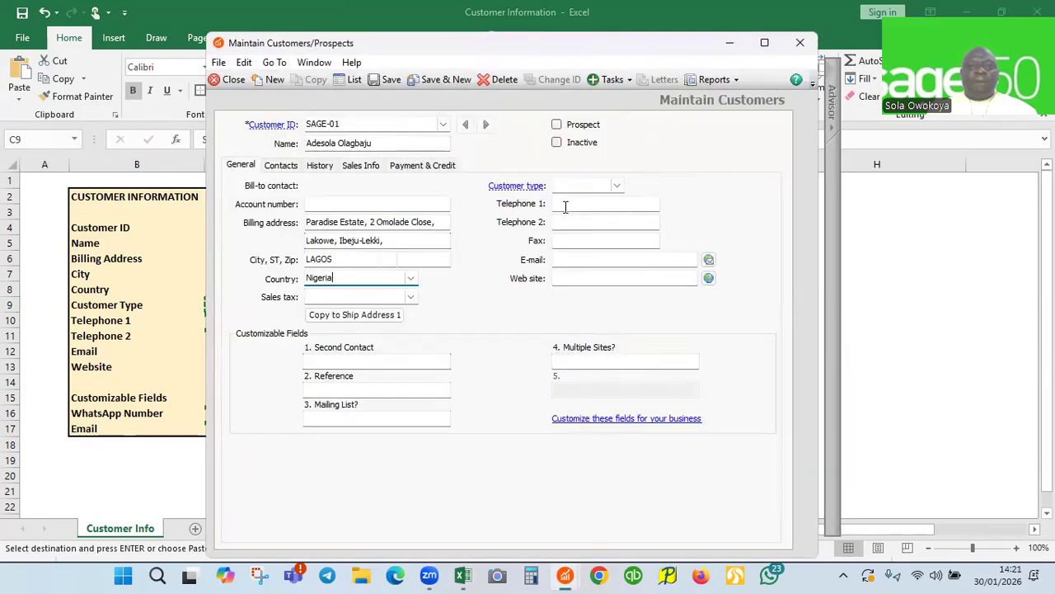
left_click(558, 185)
type("Sage 50")
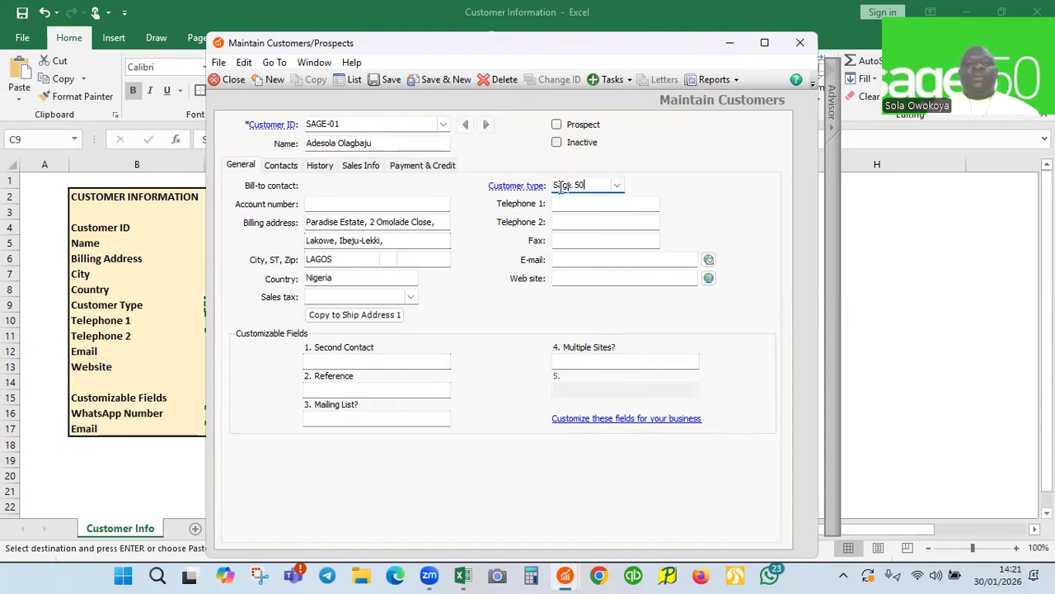
Copy the Telephone 1 number from Excel cell C10
left_click(732, 43)
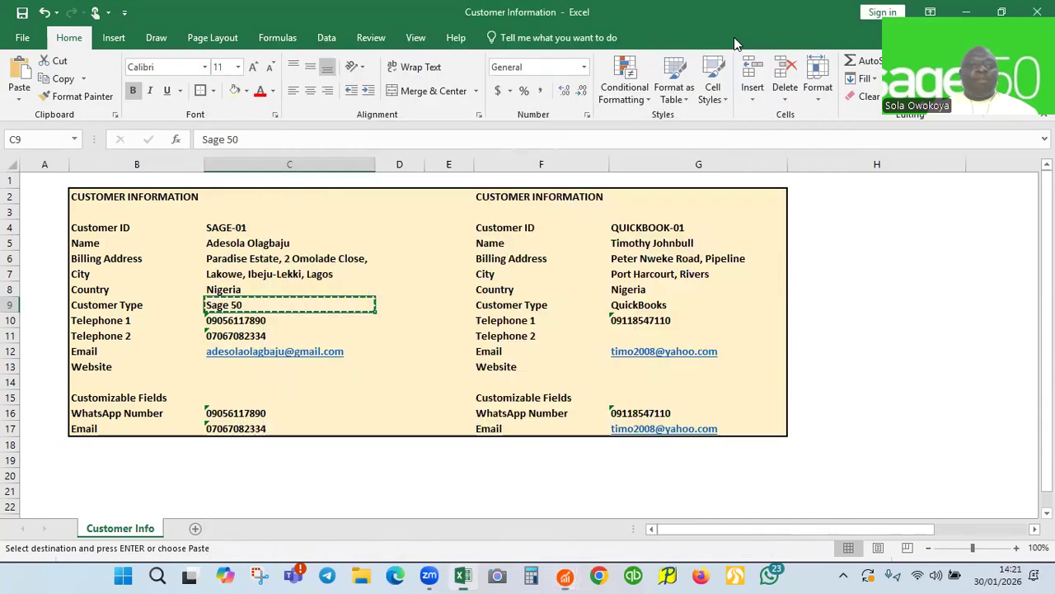
left_click(235, 322)
key("ctrl+c")
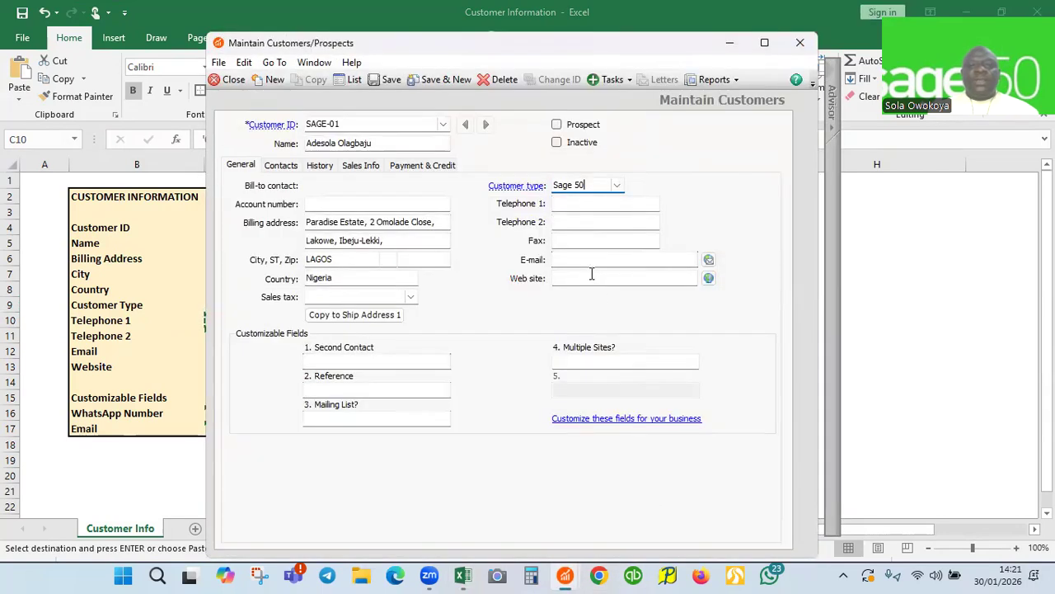
Paste the first number into Telephone 1 and copy the second from cell C11
left_click(576, 207)
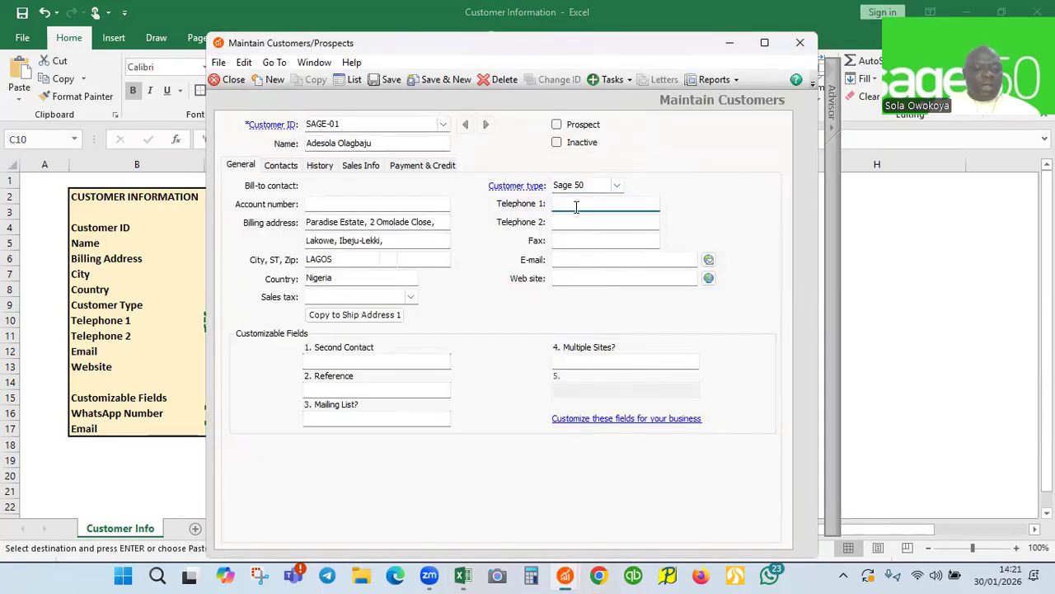
key("ctrl+v")
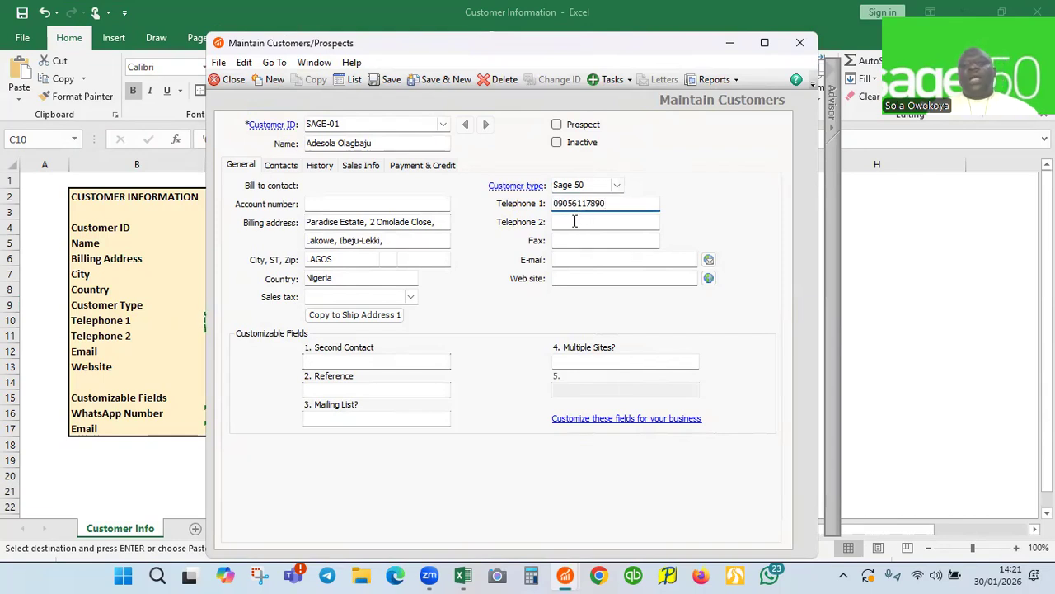
left_click(731, 43)
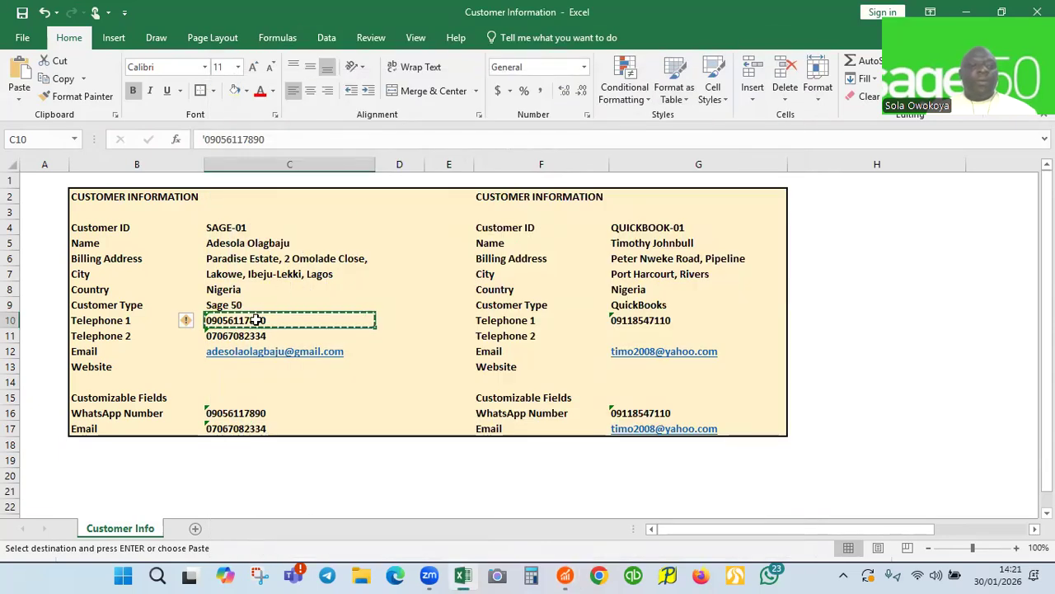
left_click(240, 335)
key("ctrl+c")
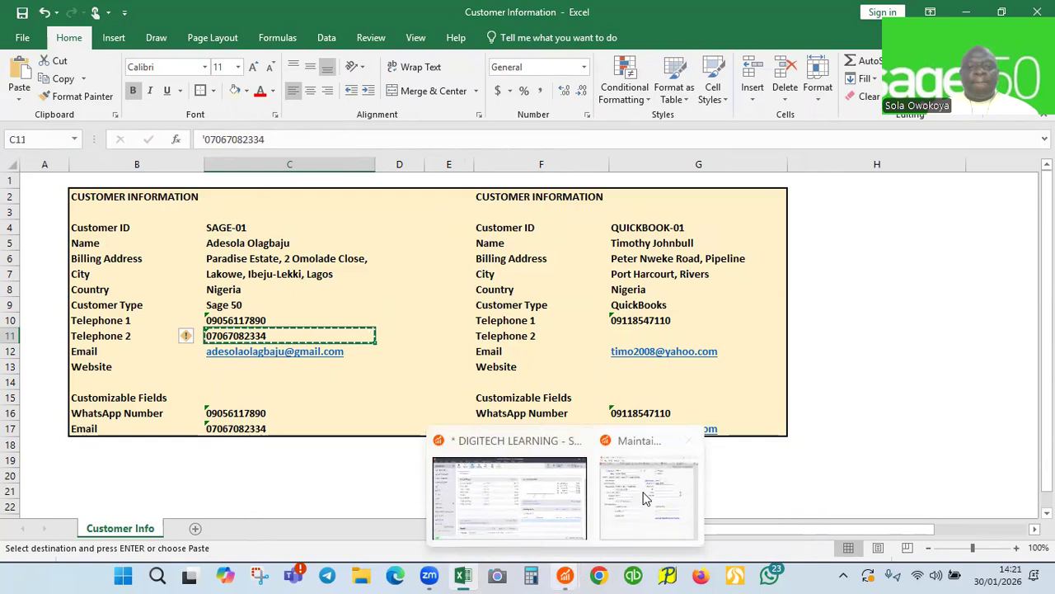
Paste the second number into Telephone 2 and select the e-mail in cell C12
key("alt+Tab")
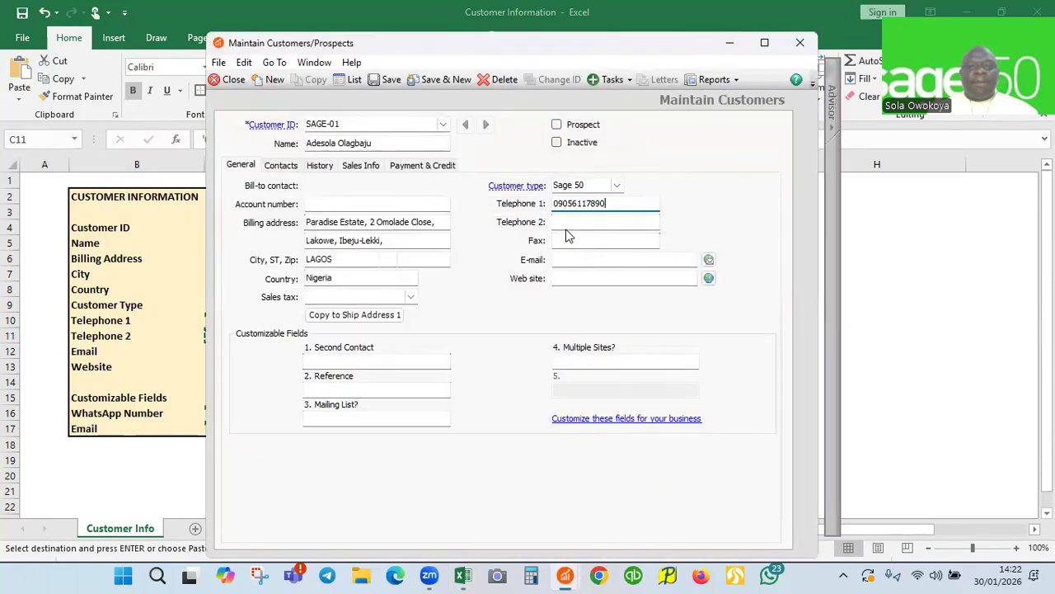
left_click(564, 221)
key("ctrl+v")
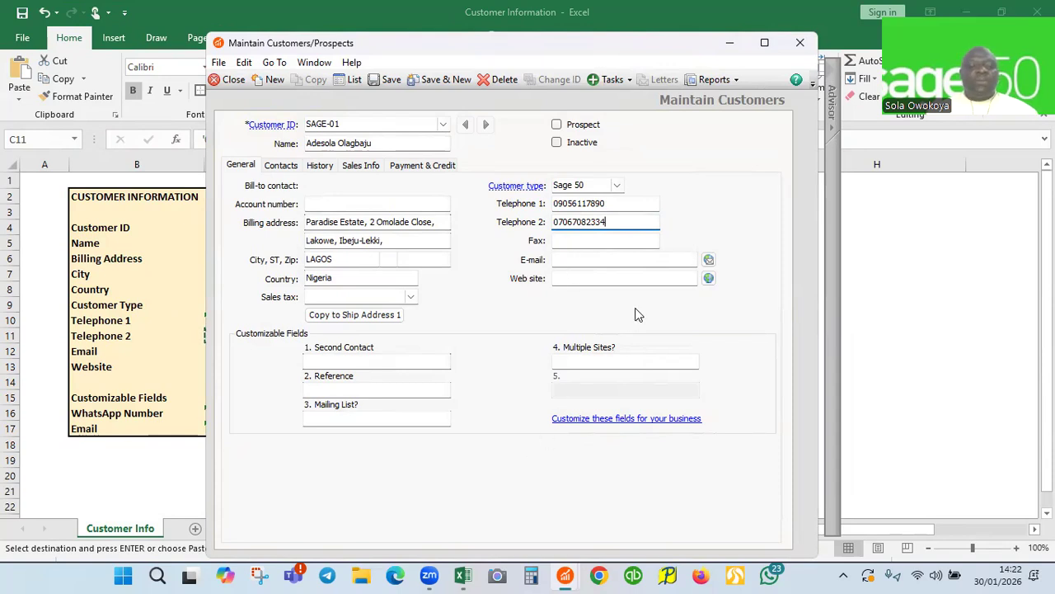
left_click(464, 575)
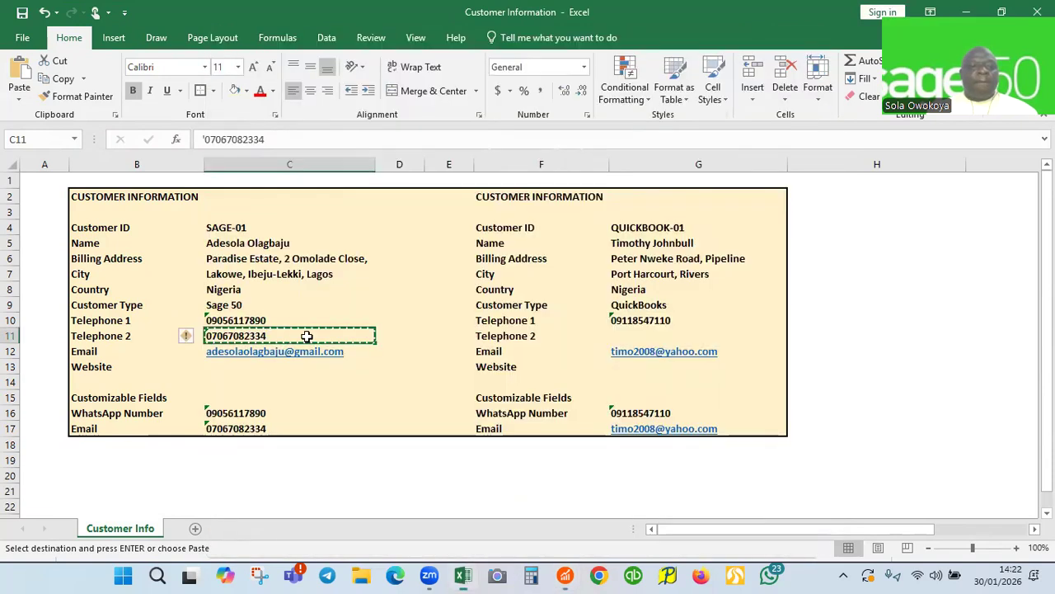
left_click(361, 350)
Paste the customer's e-mail address from cell C12 into the E-mail field
key("ctrl+c")
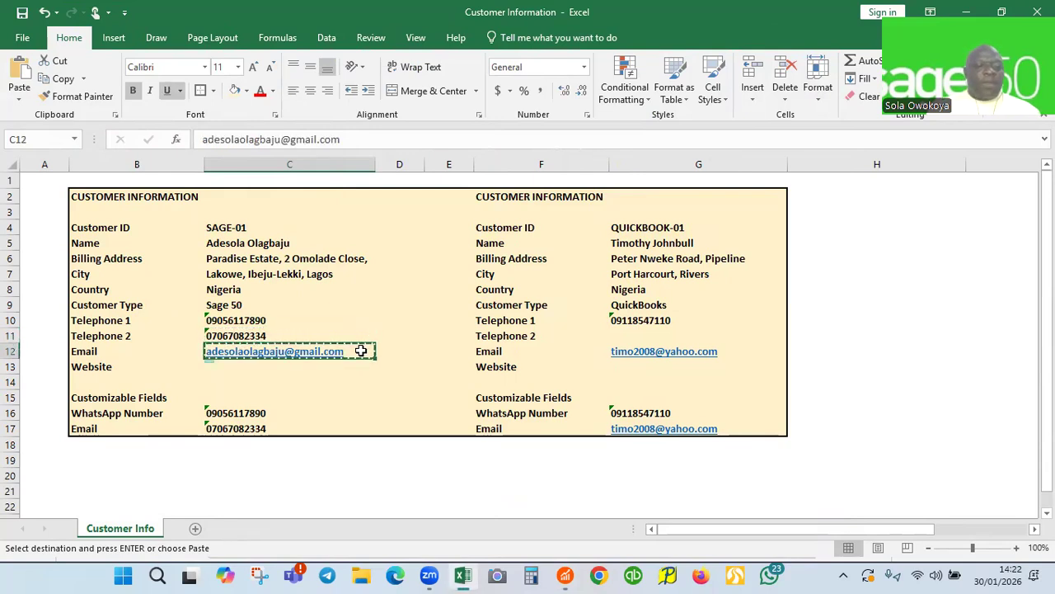
mouse_move(566, 574)
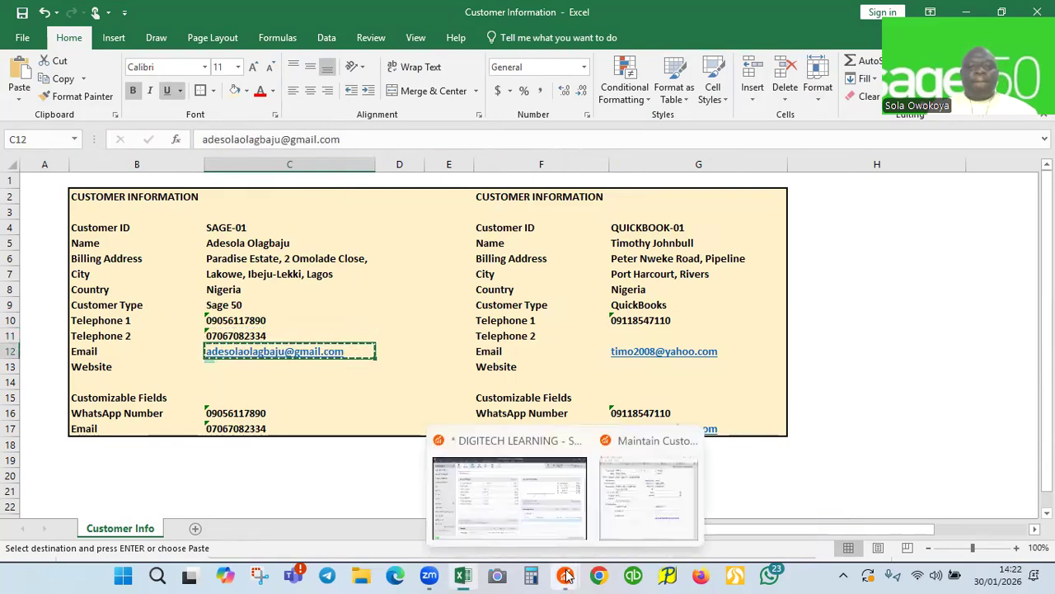
left_click(628, 504)
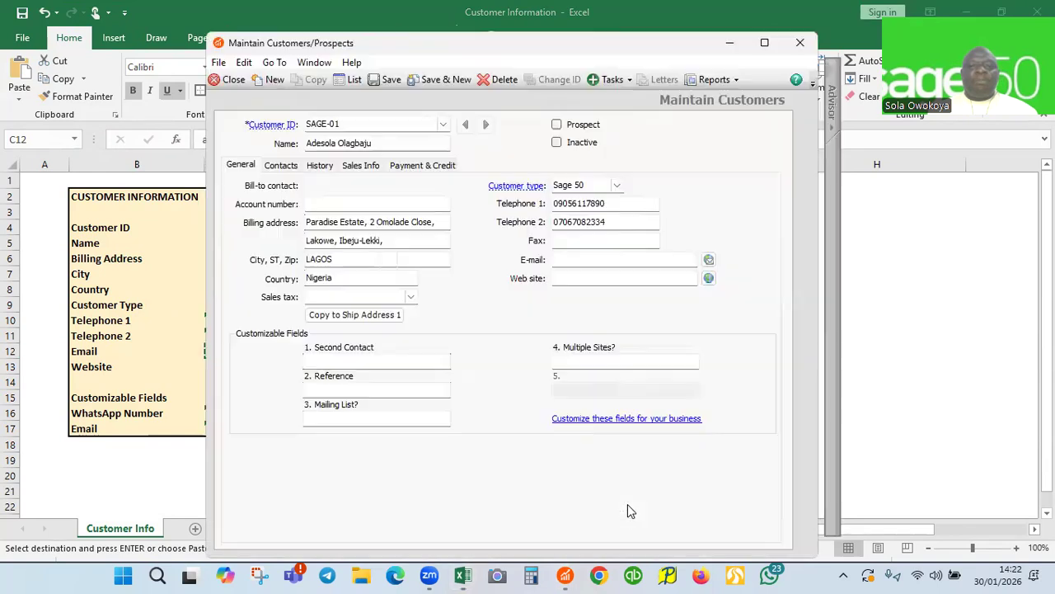
left_click(570, 259)
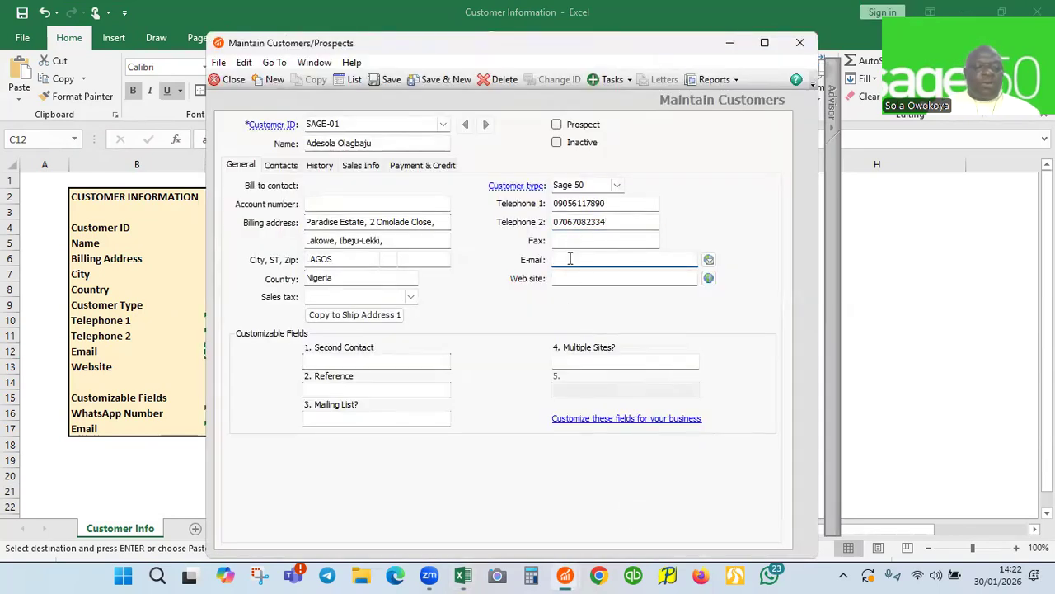
key("ctrl+v")
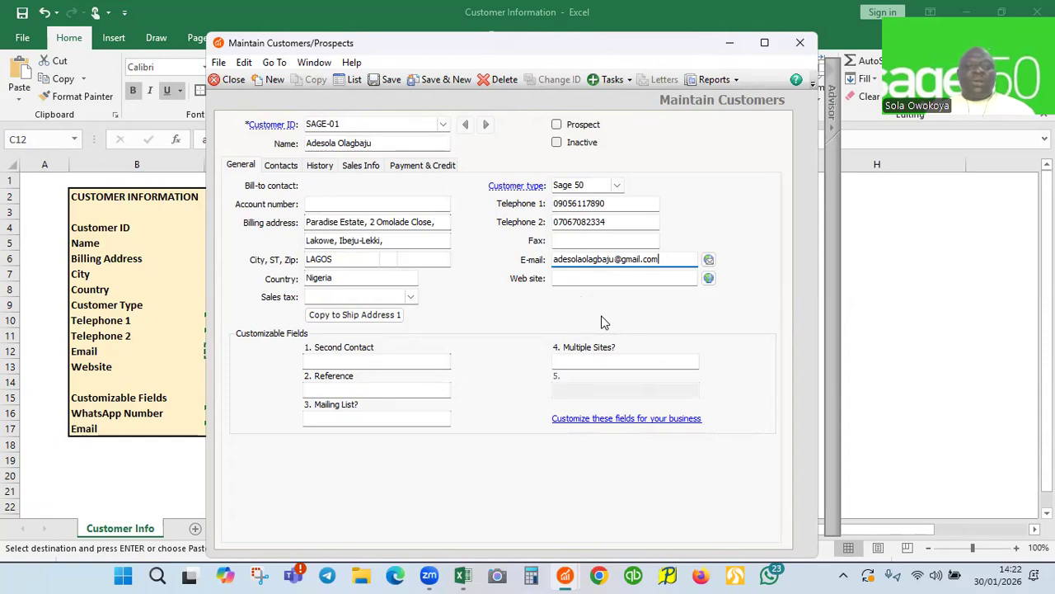
left_click(730, 46)
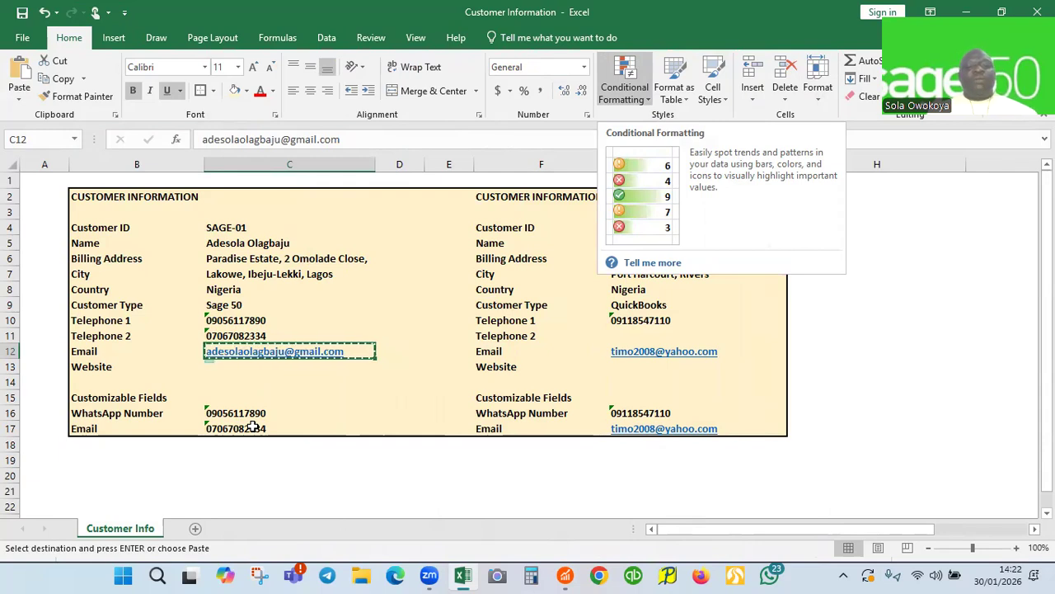
mouse_move(565, 574)
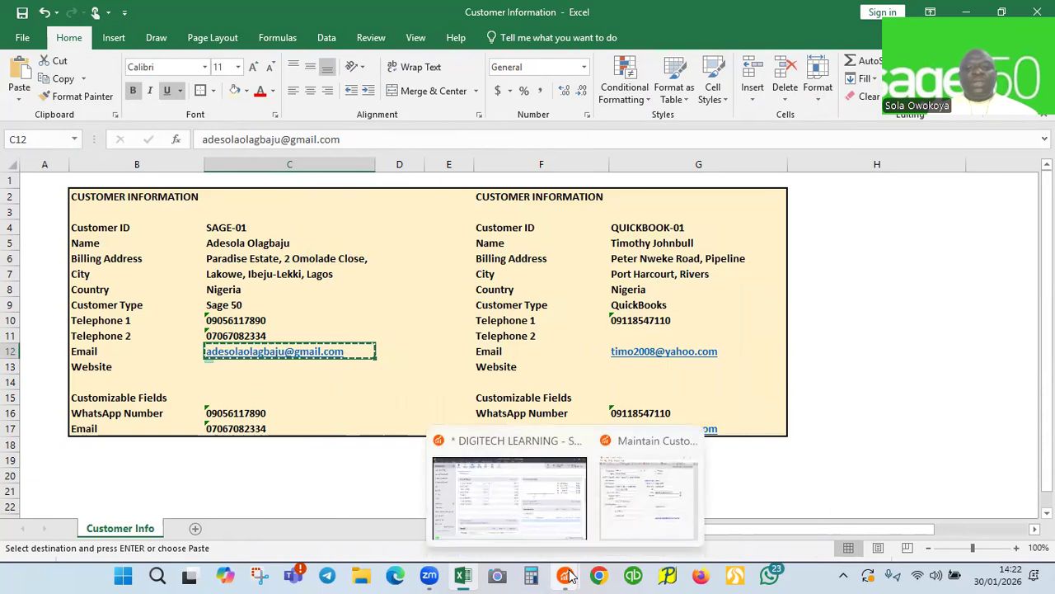
left_click(624, 519)
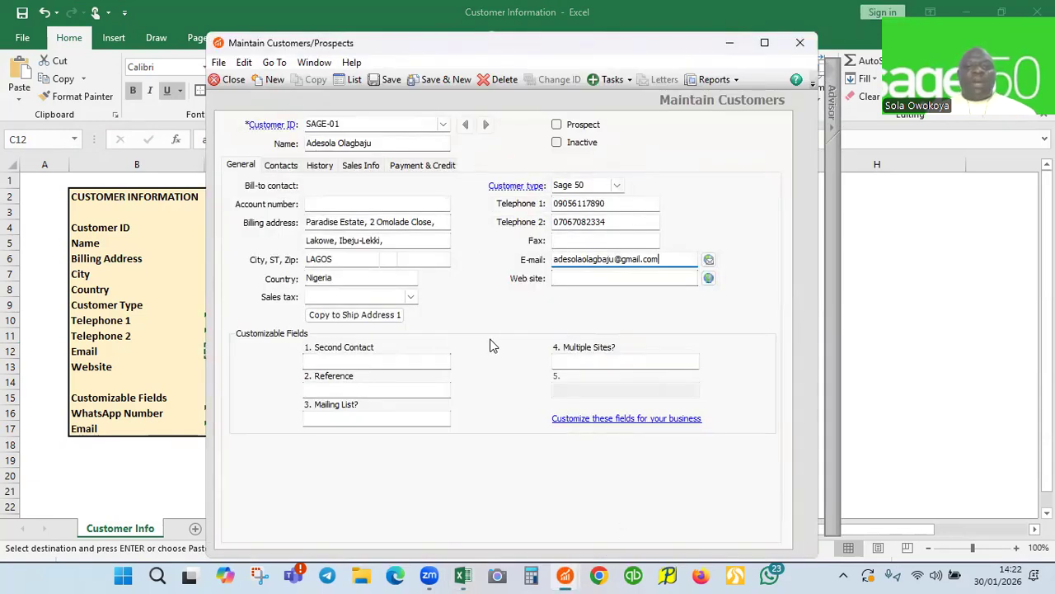
Rename the first two customer custom fields to 'WhatsApp Number' and 'Email'
left_click(600, 423)
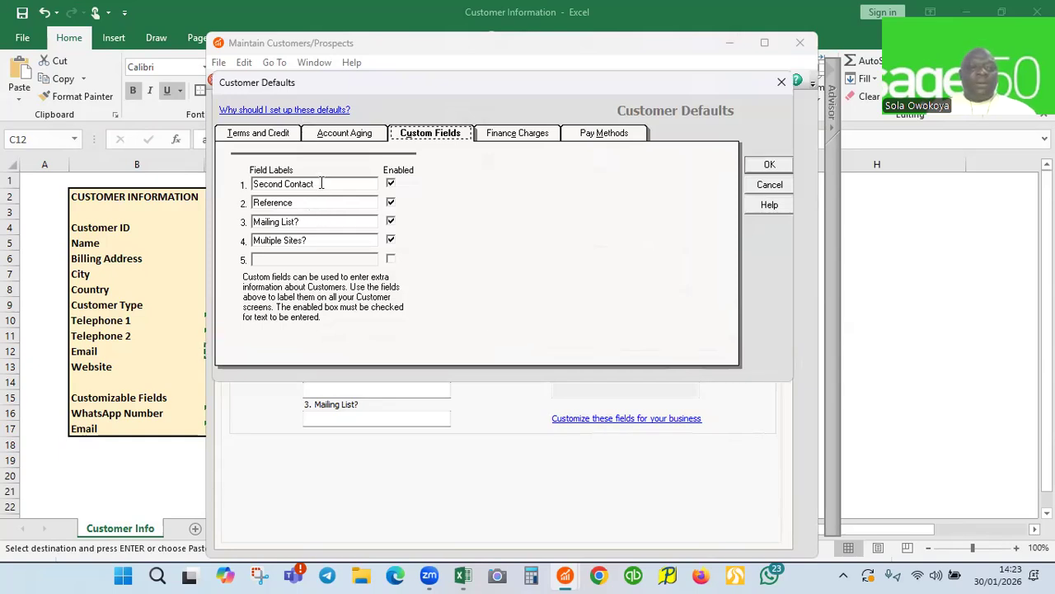
left_click(319, 183)
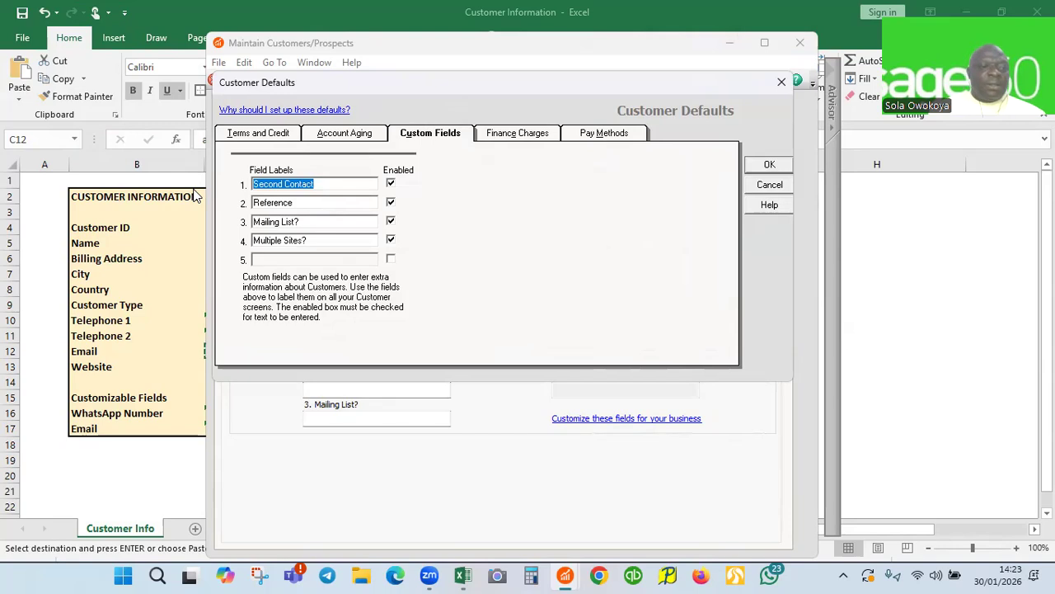
type("WhatsApp")
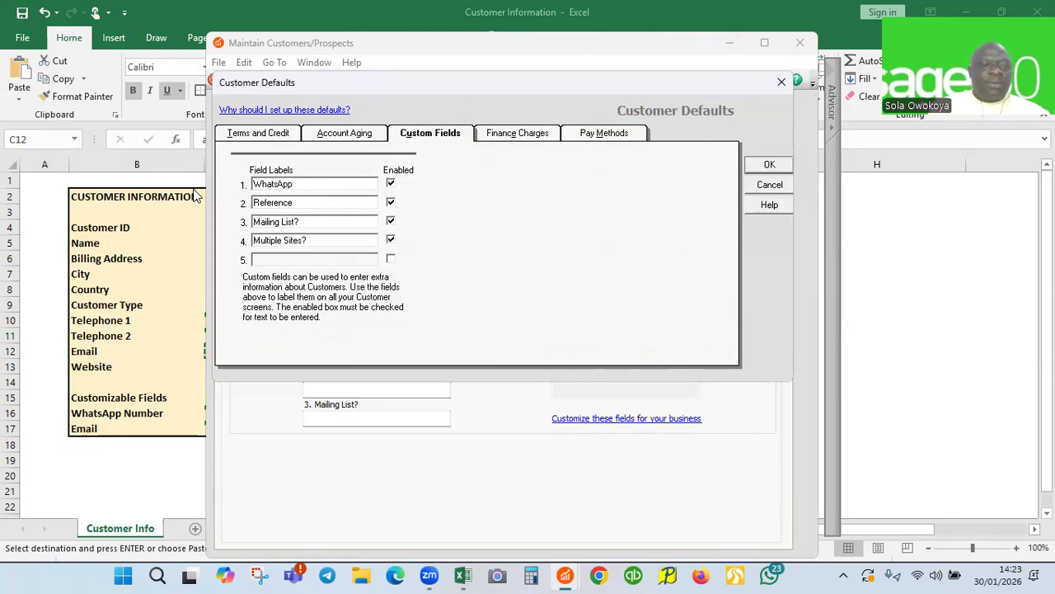
type(" Nu")
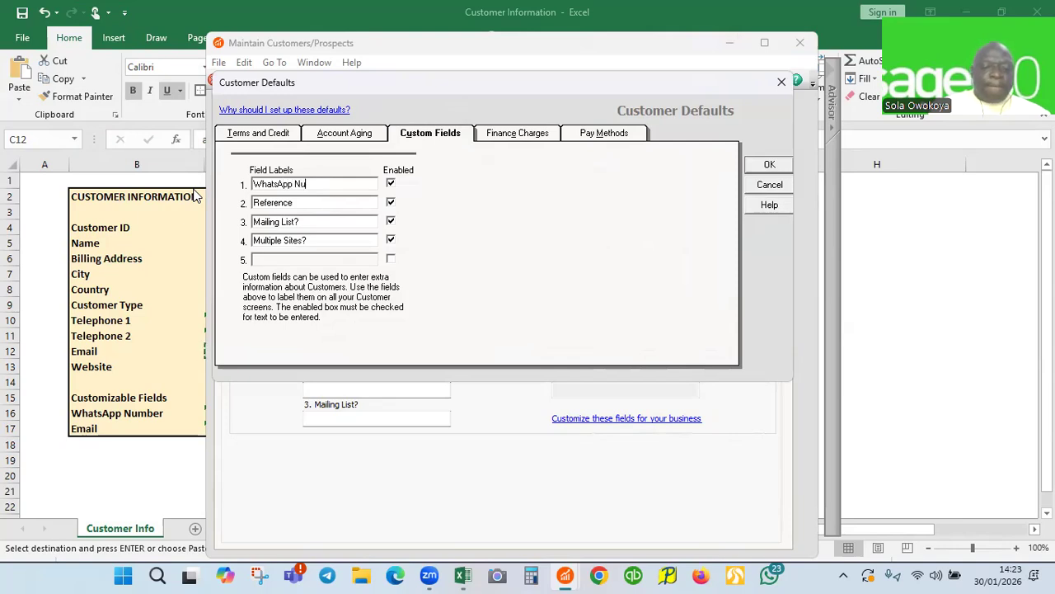
type("mber")
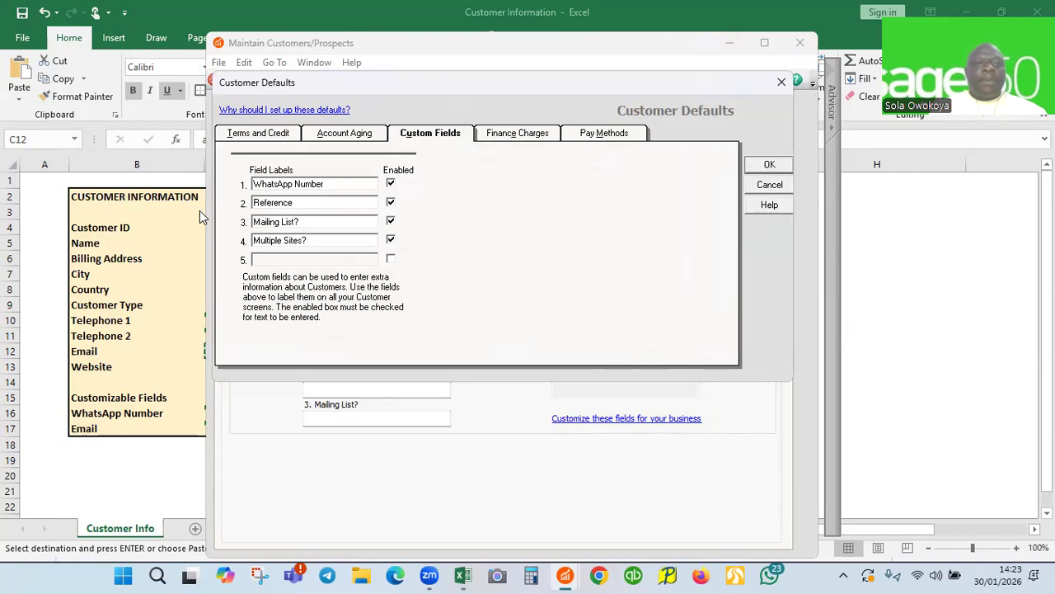
double_click(301, 204)
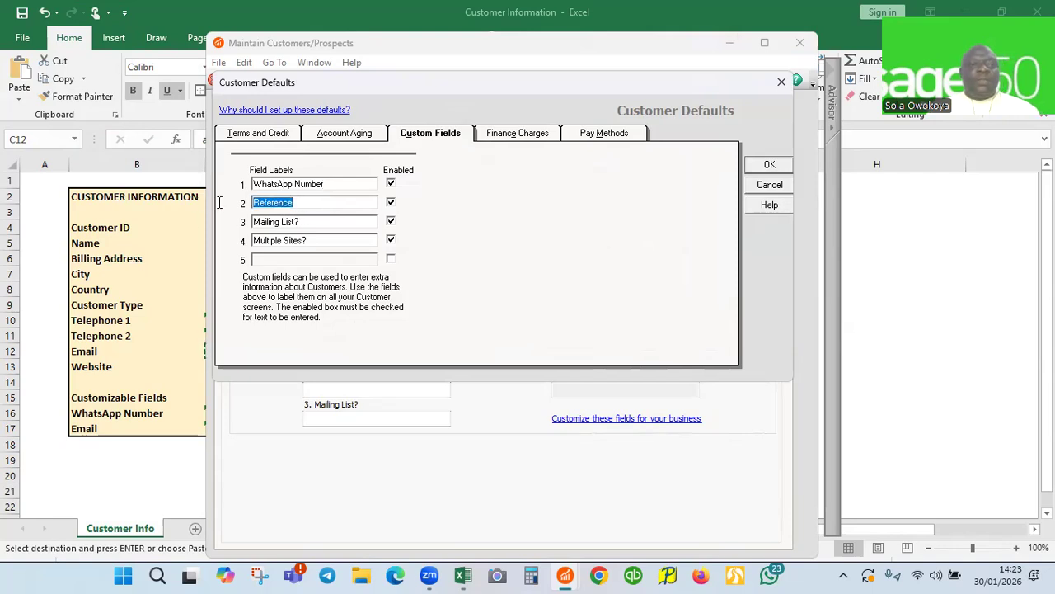
type("Email")
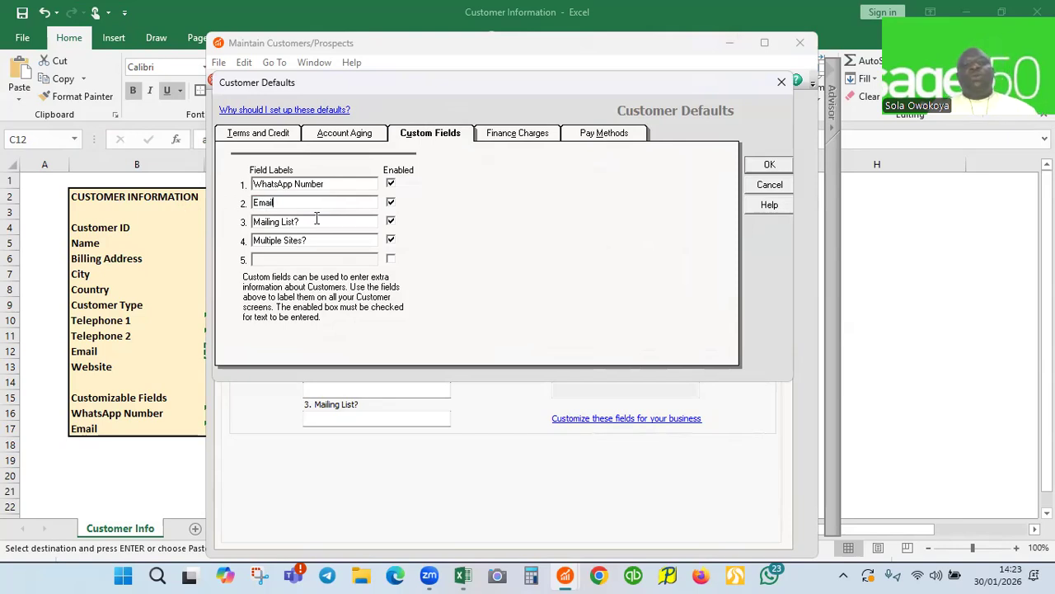
Delete the 'Mailing List?' and 'Multiple Sites?' labels and apply the Customer Defaults
left_click_drag(298, 222, 162, 229)
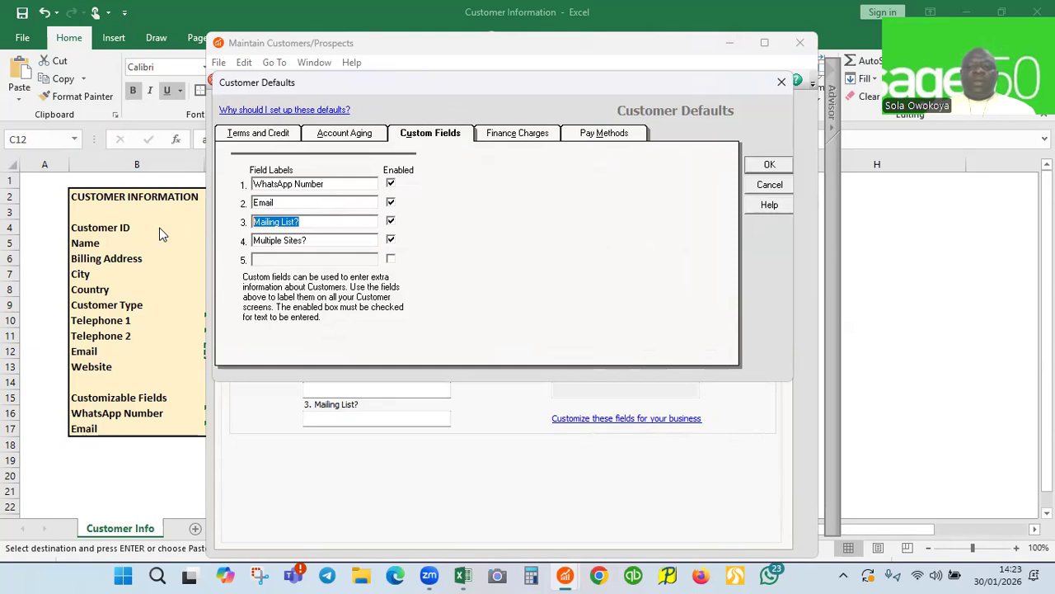
key("Delete")
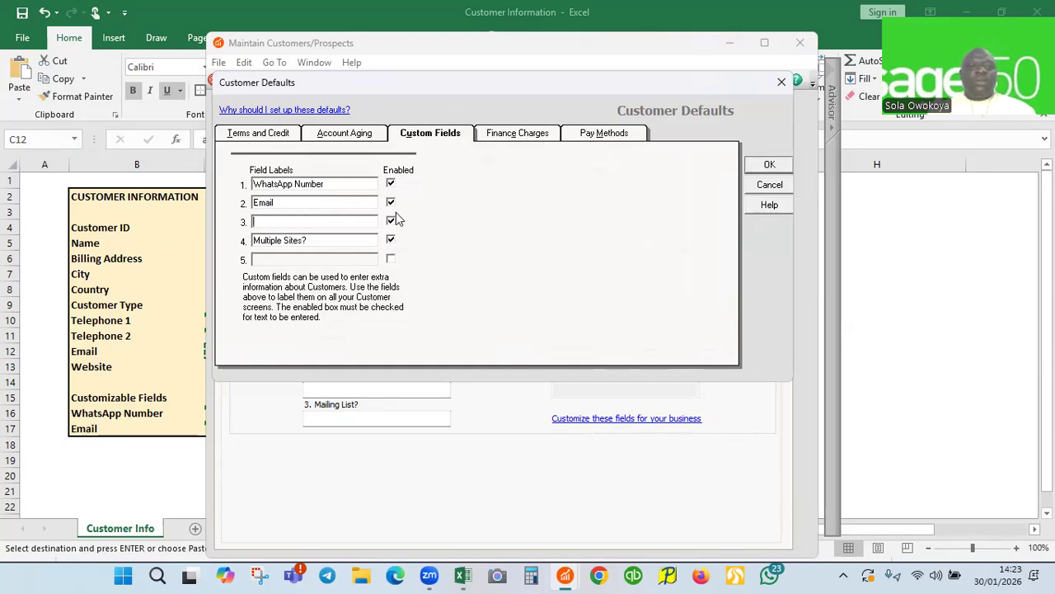
left_click_drag(323, 239, 148, 260)
key("Delete")
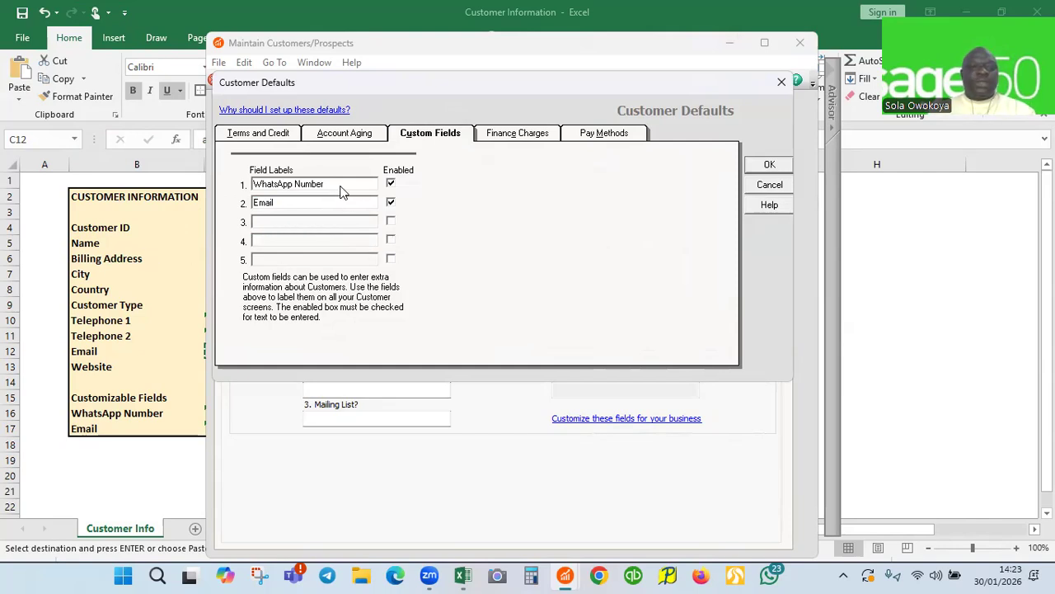
left_click(769, 165)
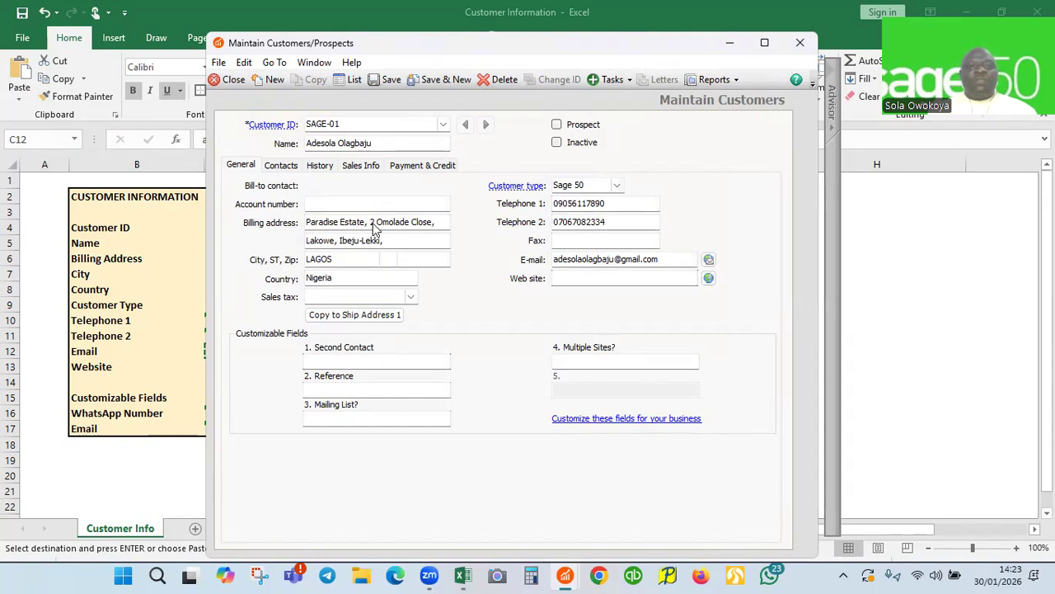
Save the SAGE-01 record and close the Maintain Customers window
left_click(393, 79)
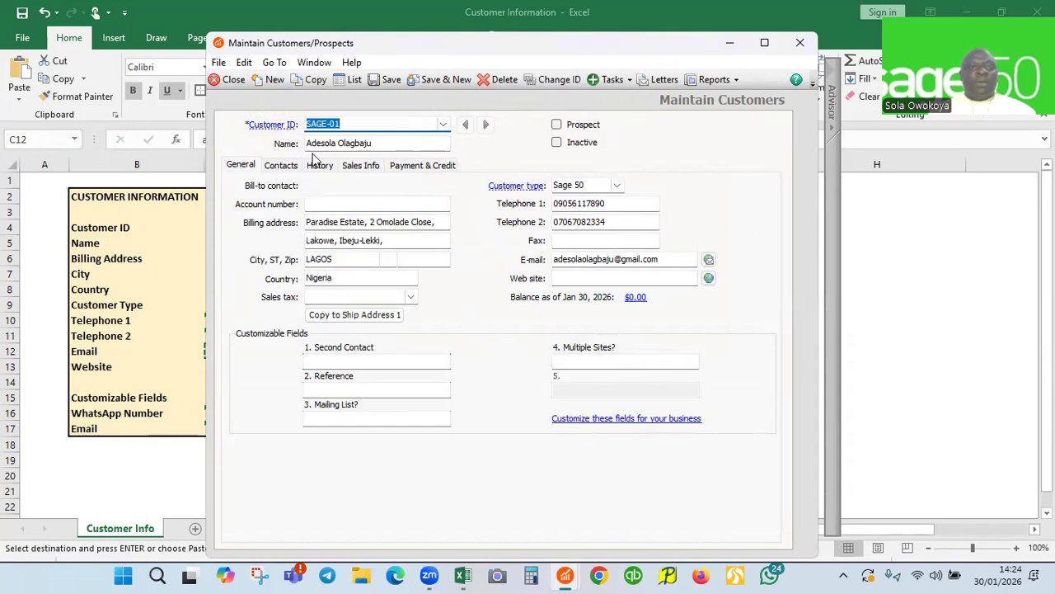
left_click(235, 78)
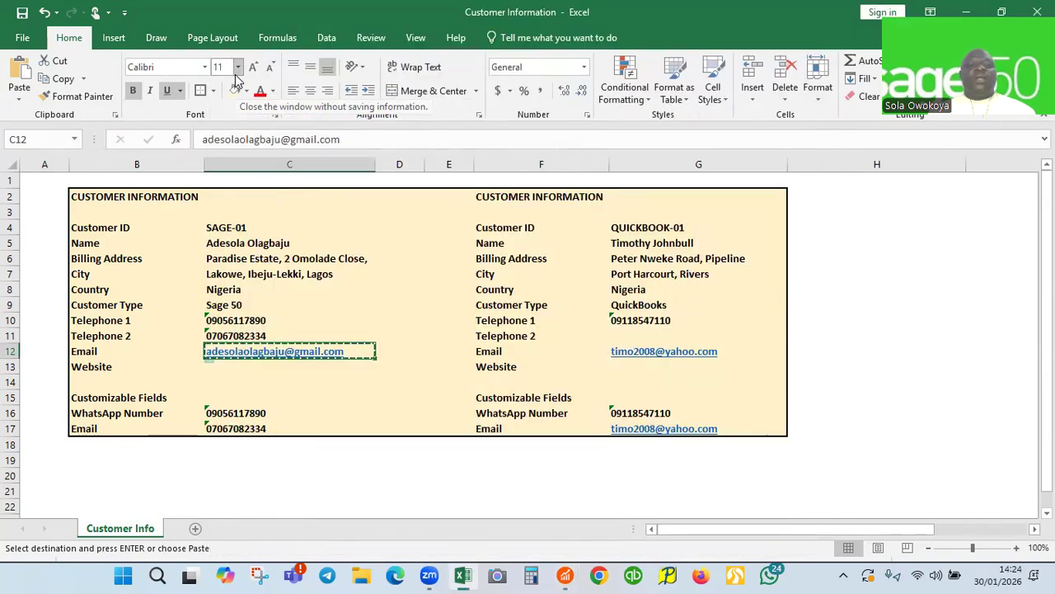
Reopen Maintain Customers/Prospects and display the Customer List showing SAGE-01
left_click(968, 11)
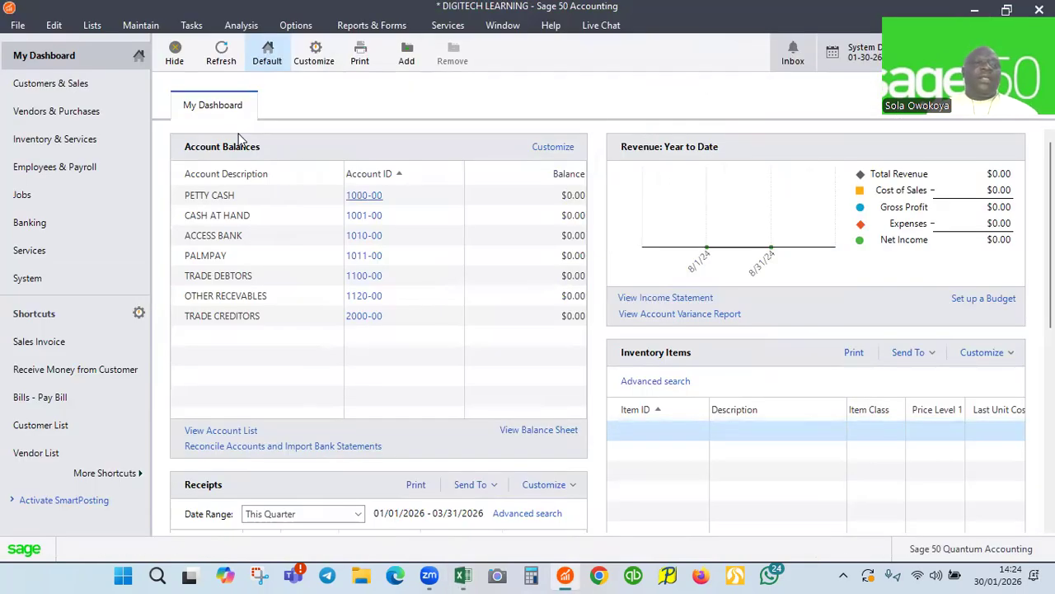
left_click(152, 25)
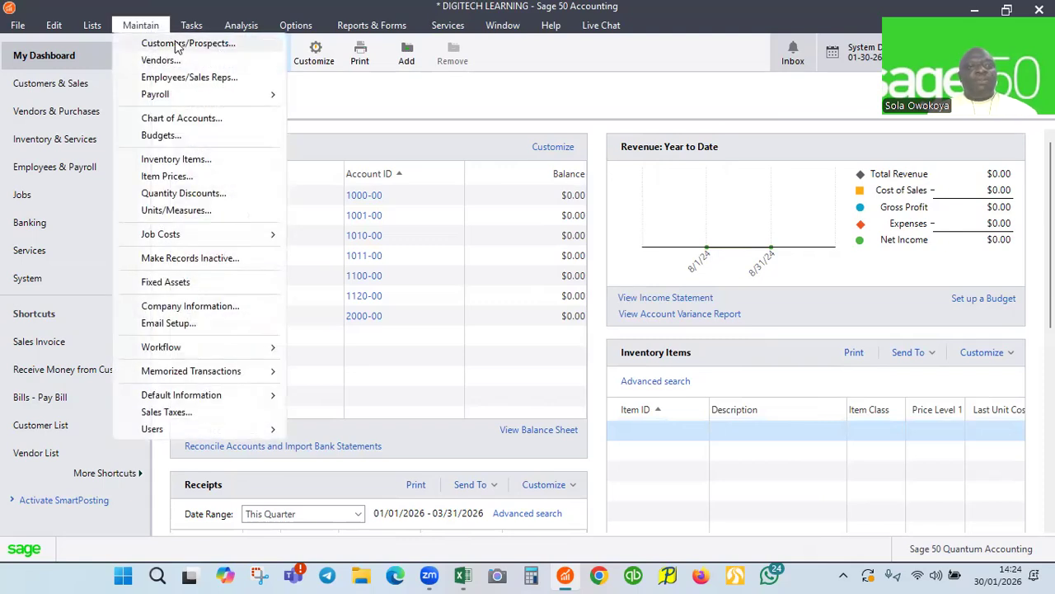
left_click(171, 42)
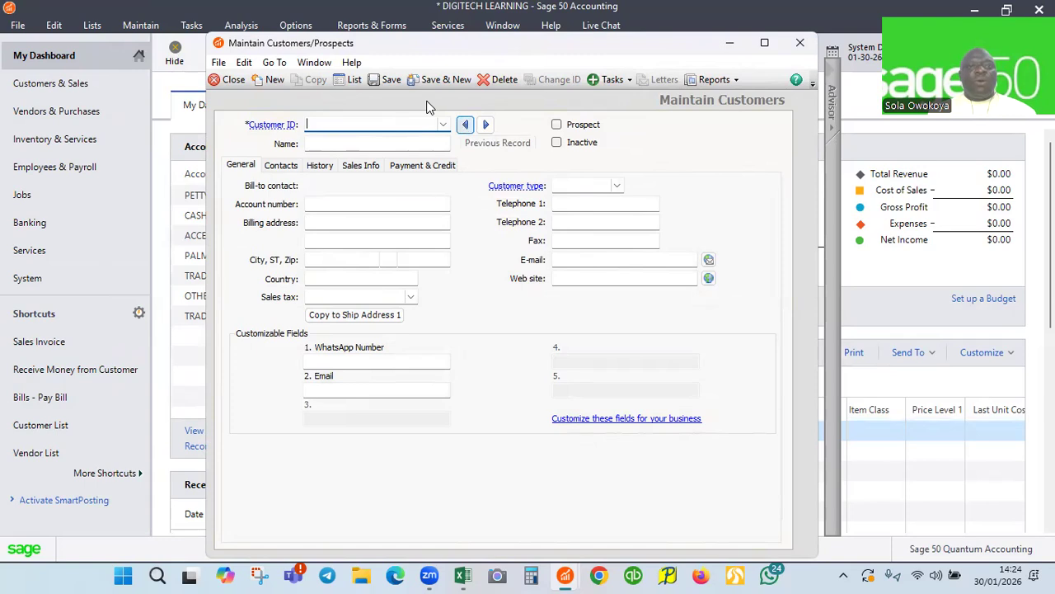
left_click(352, 80)
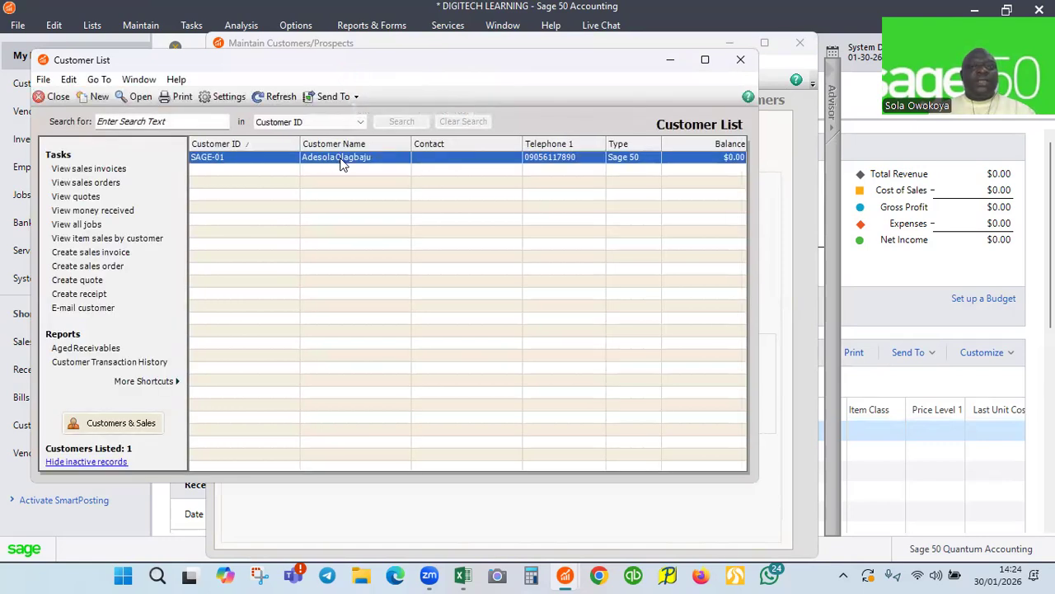
Open SAGE-01's saved record by double-clicking its row in the Customer List
double_click(342, 157)
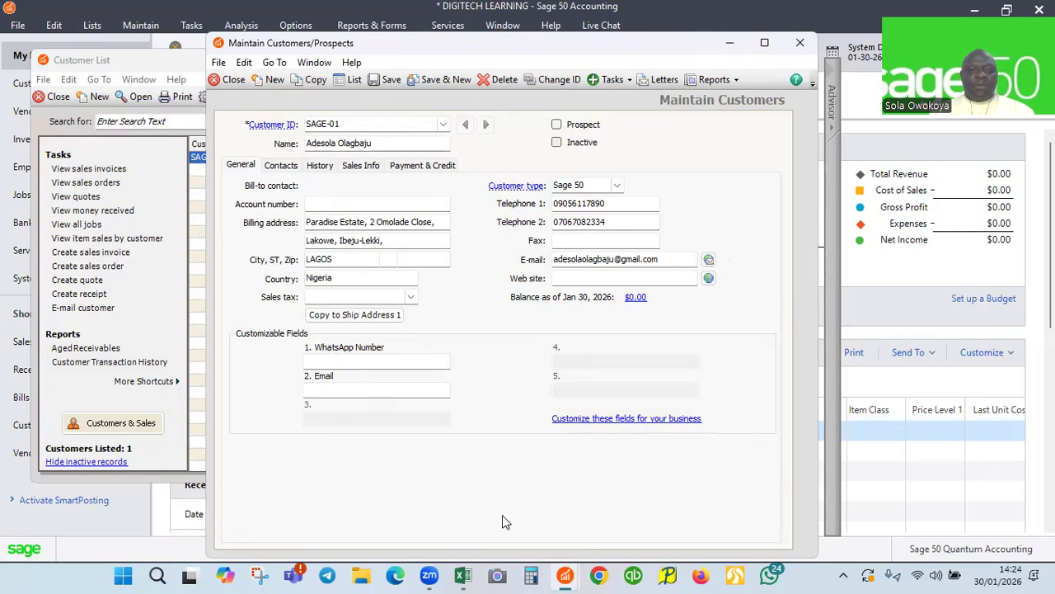
Copy the WhatsApp number from cell C16 into SAGE-01's WhatsApp Number custom field
mouse_move(459, 576)
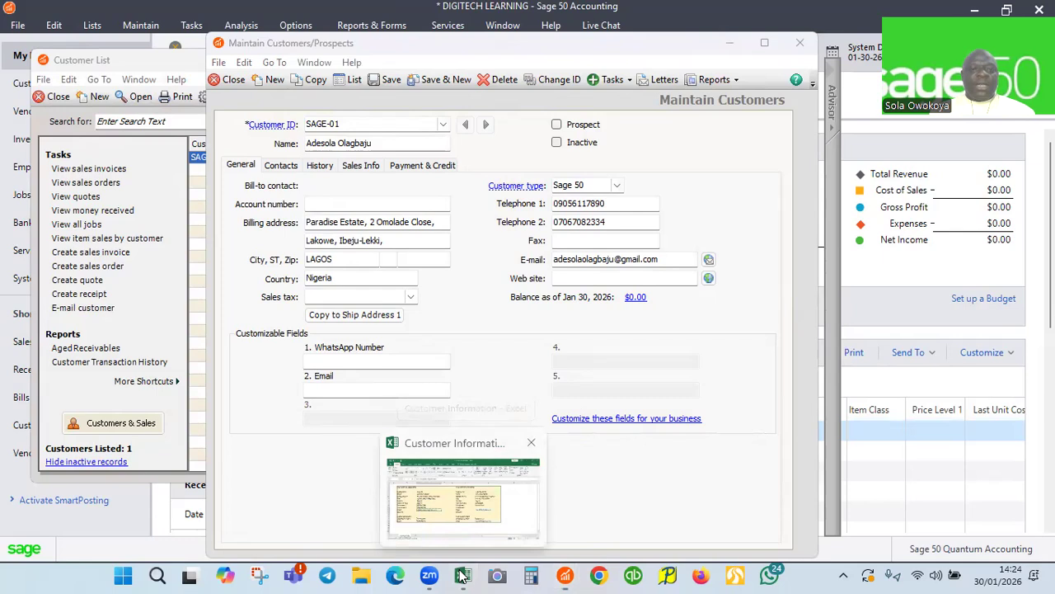
left_click(461, 575)
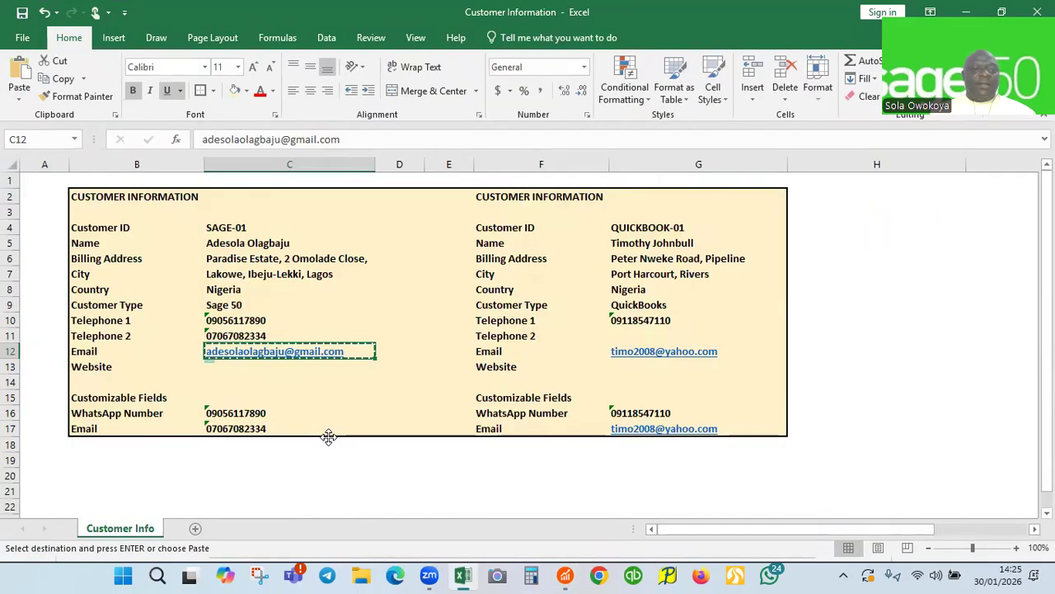
left_click(235, 413)
key("ctrl+c")
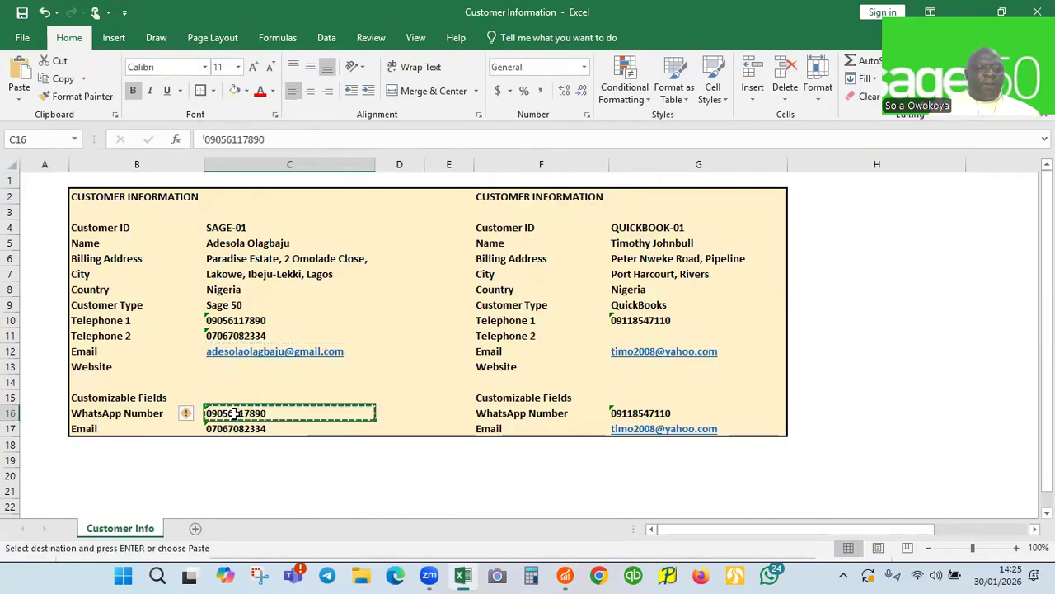
mouse_move(565, 575)
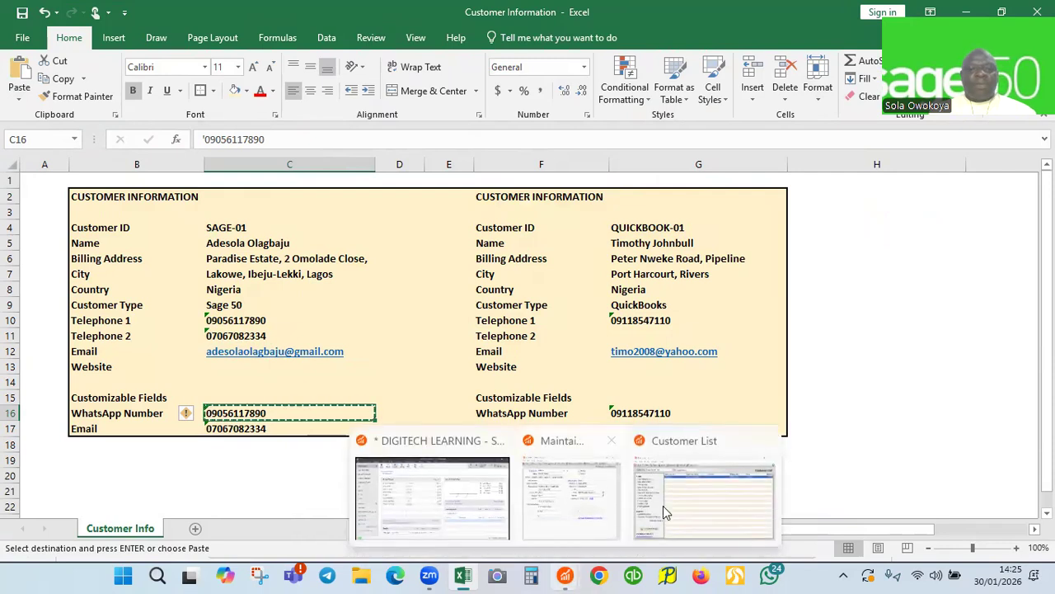
left_click(579, 500)
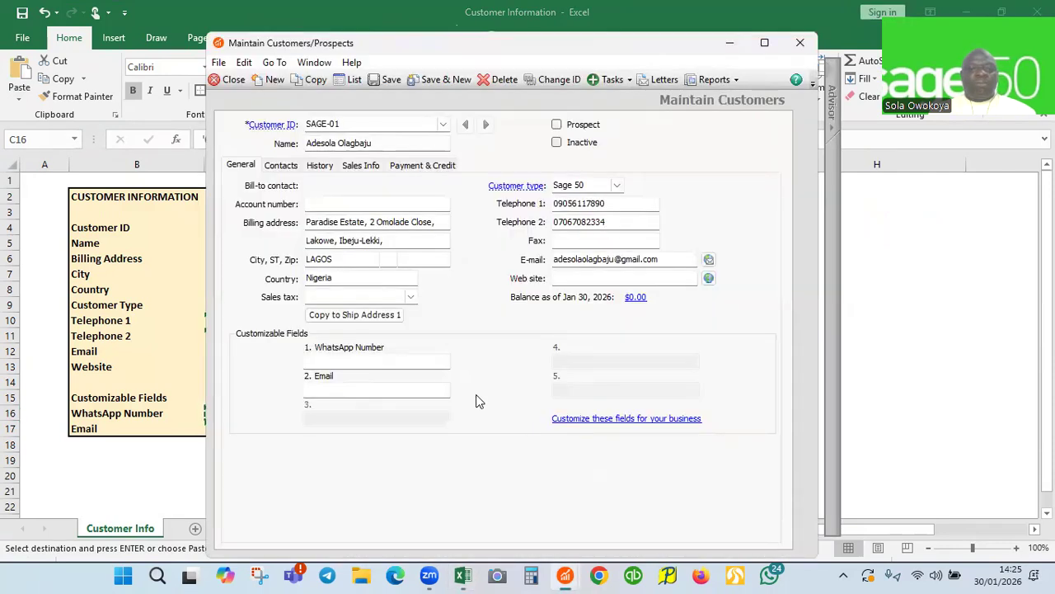
left_click(347, 360)
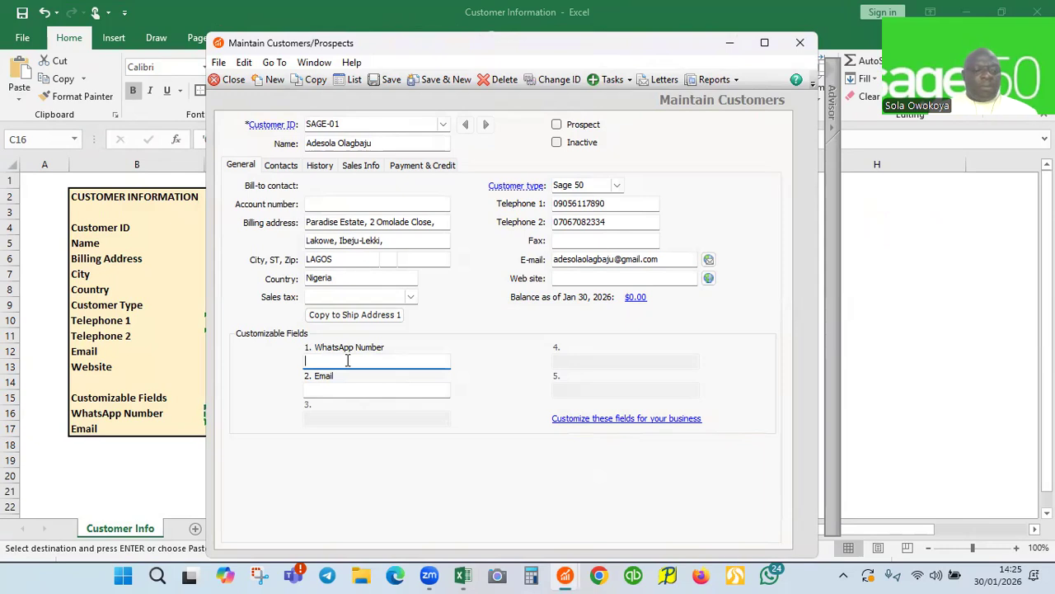
key("ctrl+v")
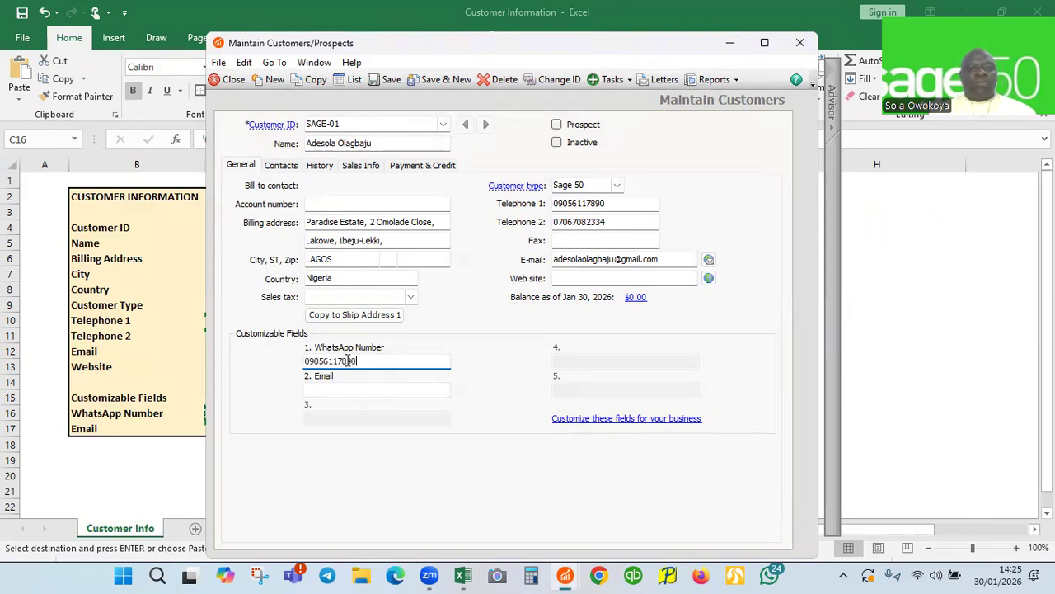
left_click(162, 348)
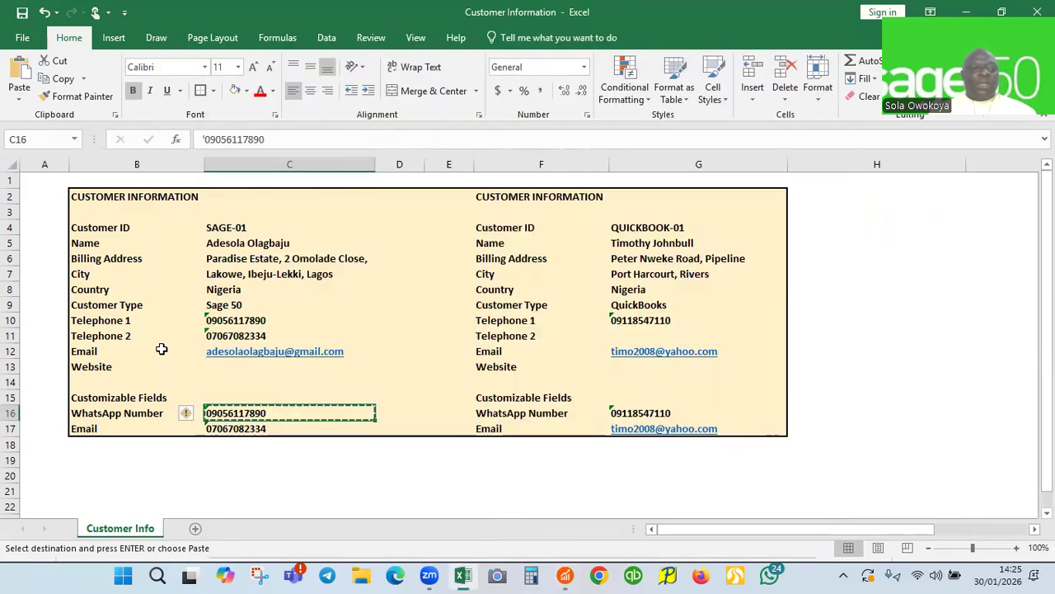
Replace the phone number in cell C17 with the customer's e-mail address, then copy C17
left_click(247, 429)
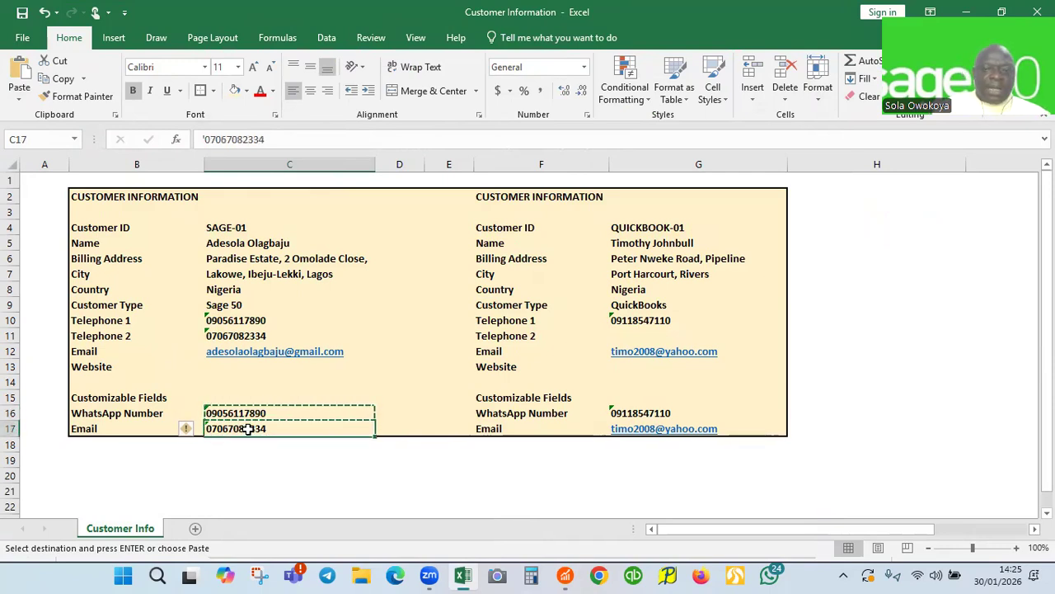
key("Delete")
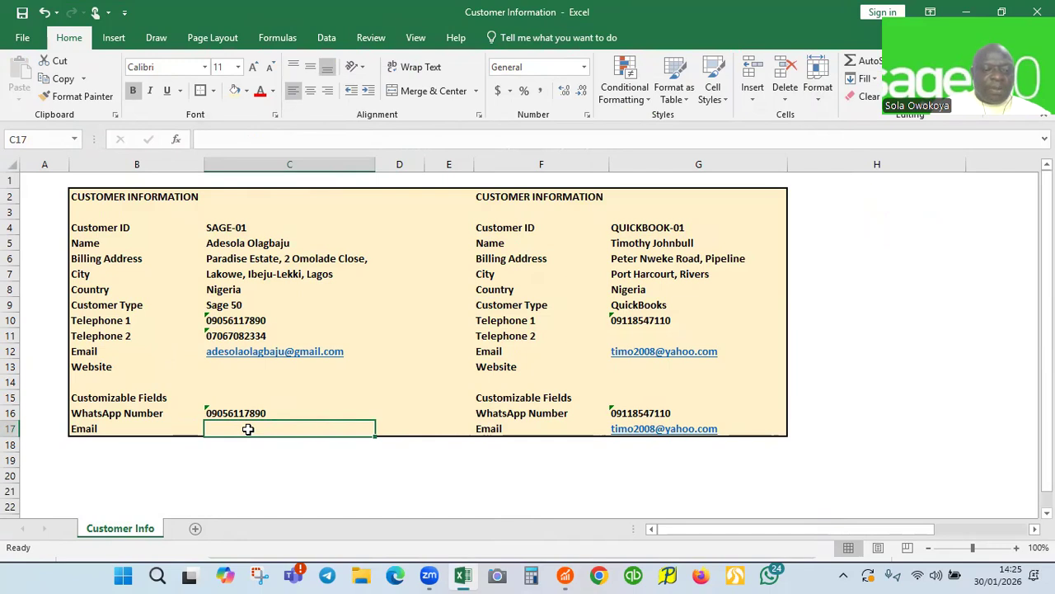
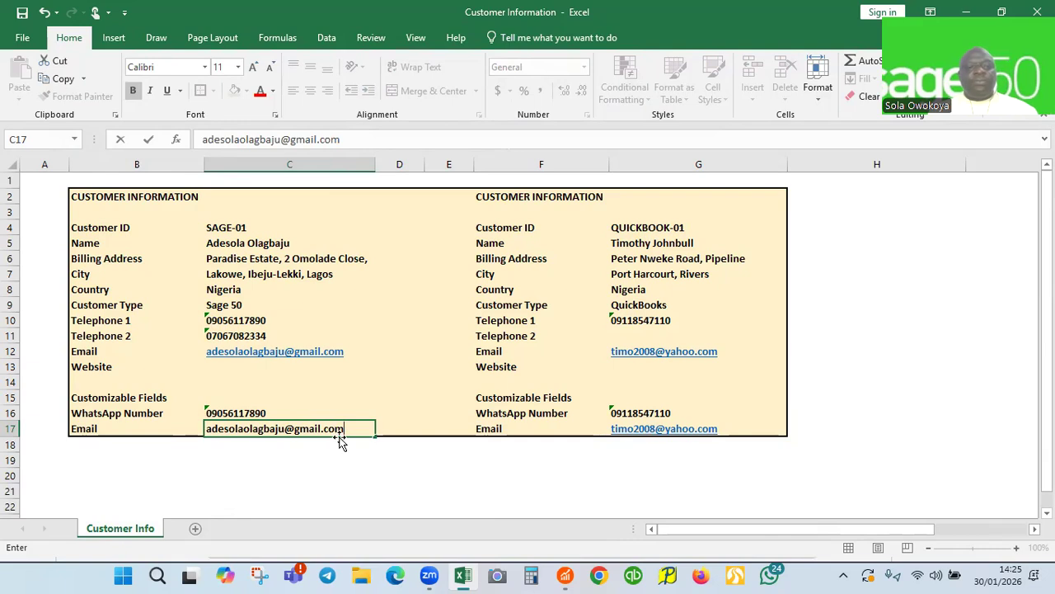
left_click(389, 425)
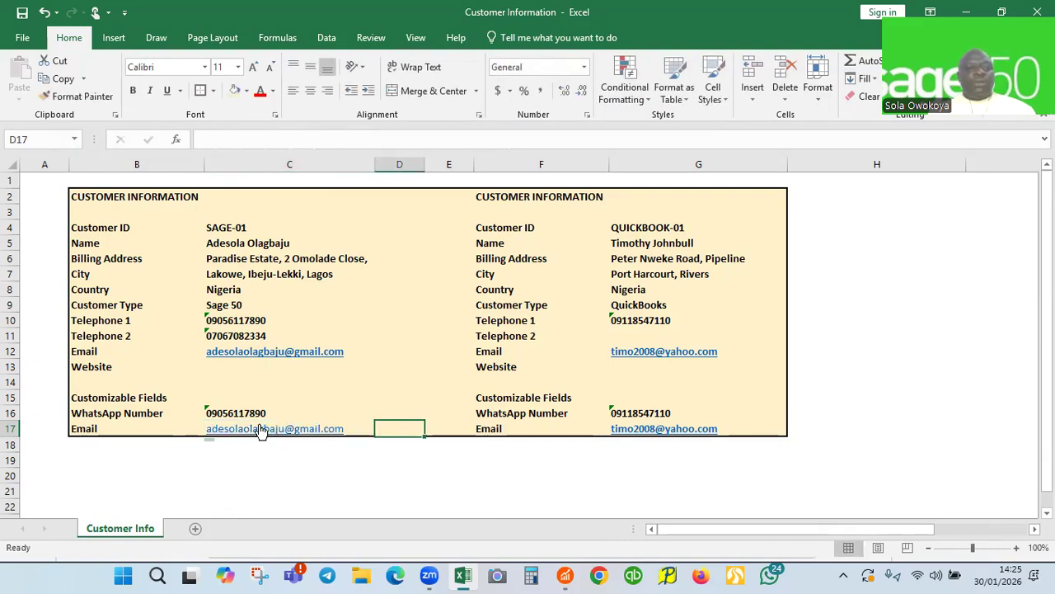
left_click(363, 426)
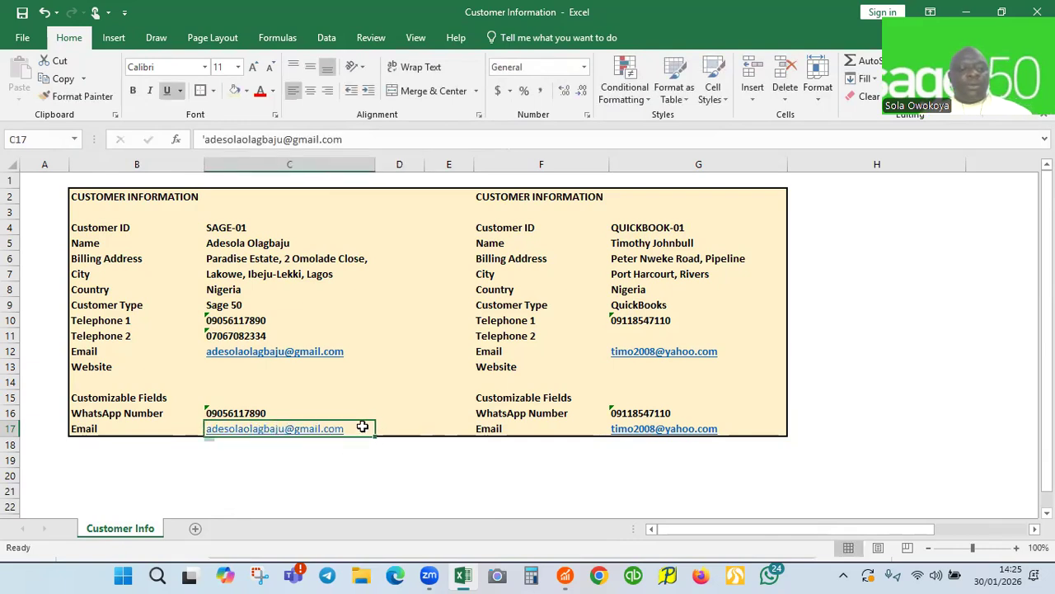
key("ctrl+c")
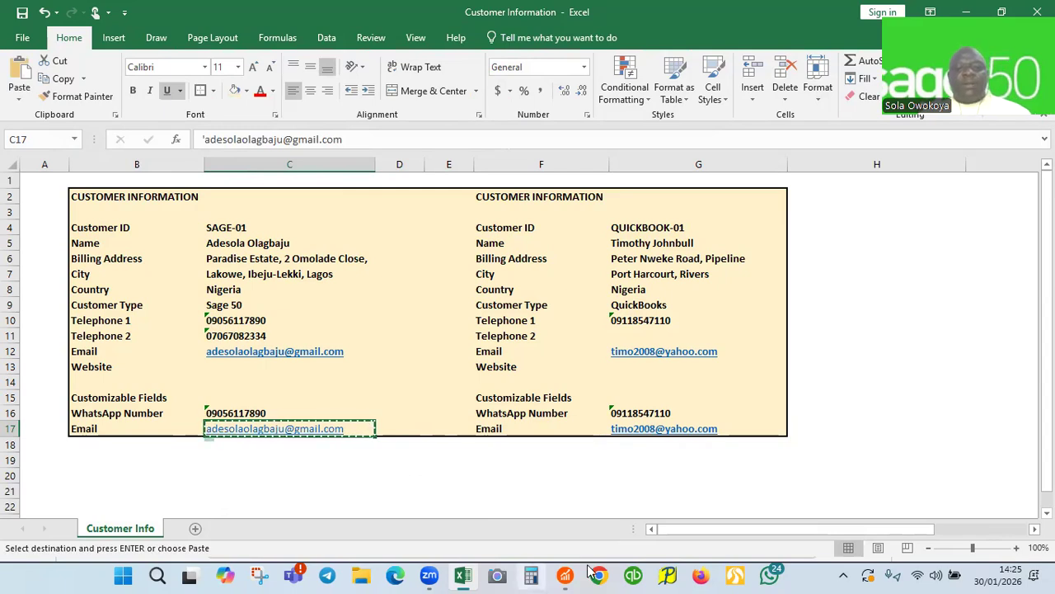
Paste the e-mail address into SAGE-01's Email custom field and save with Save & New
mouse_move(565, 575)
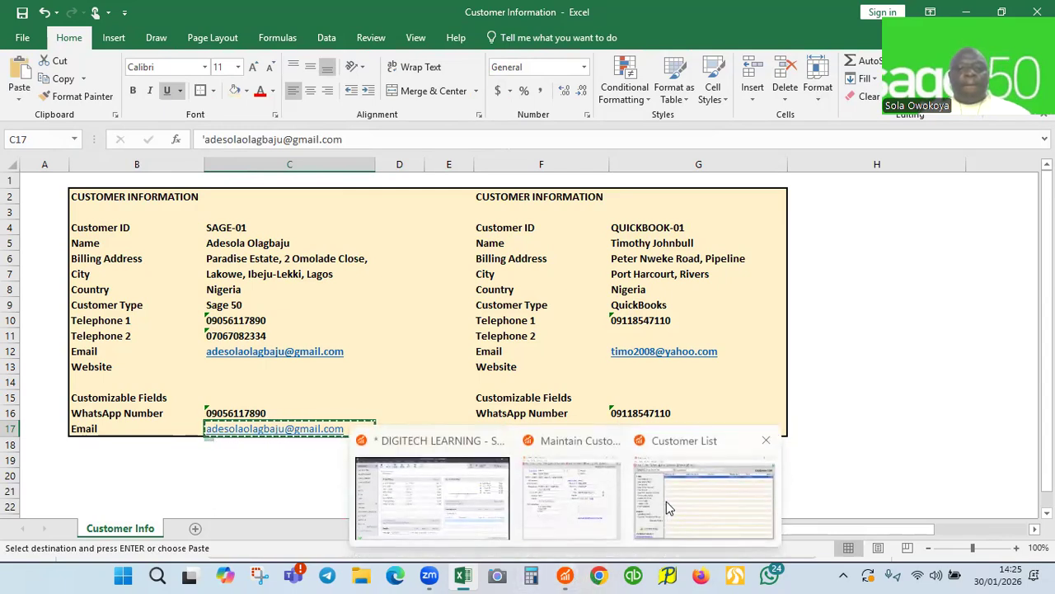
left_click(571, 499)
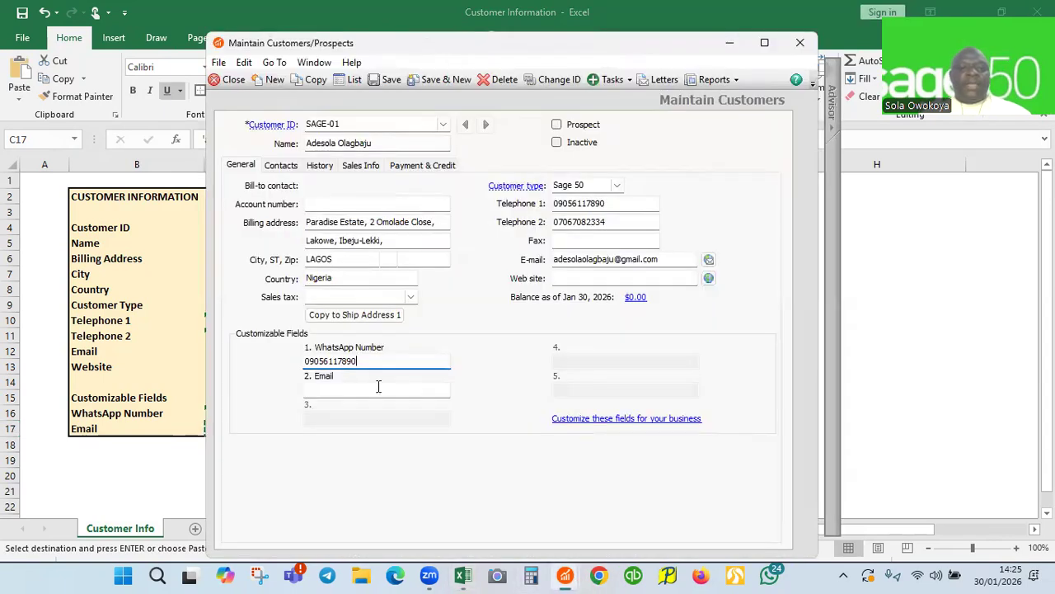
left_click(336, 388)
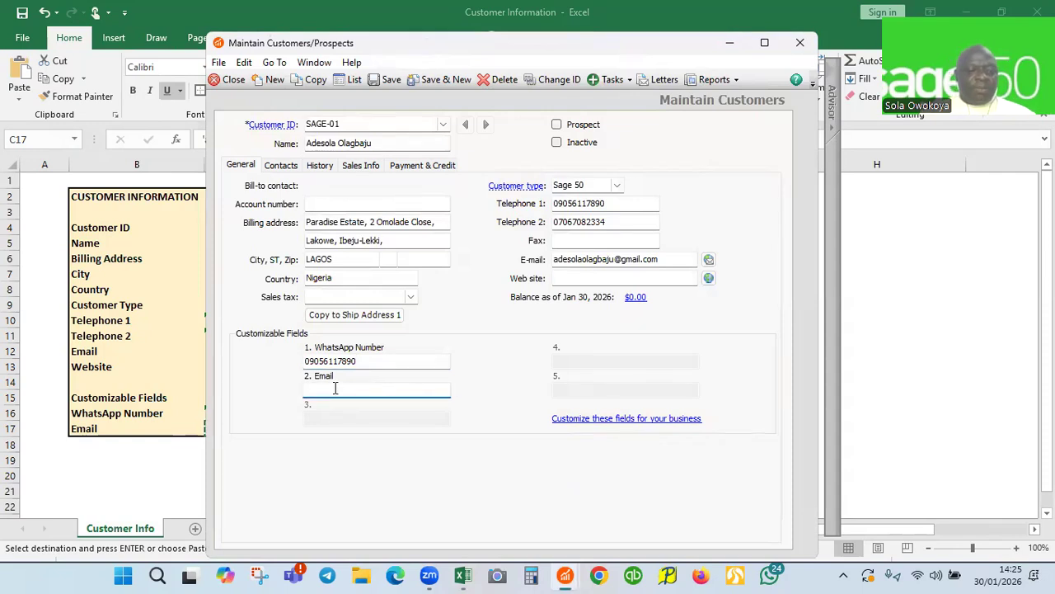
key("ctrl+v")
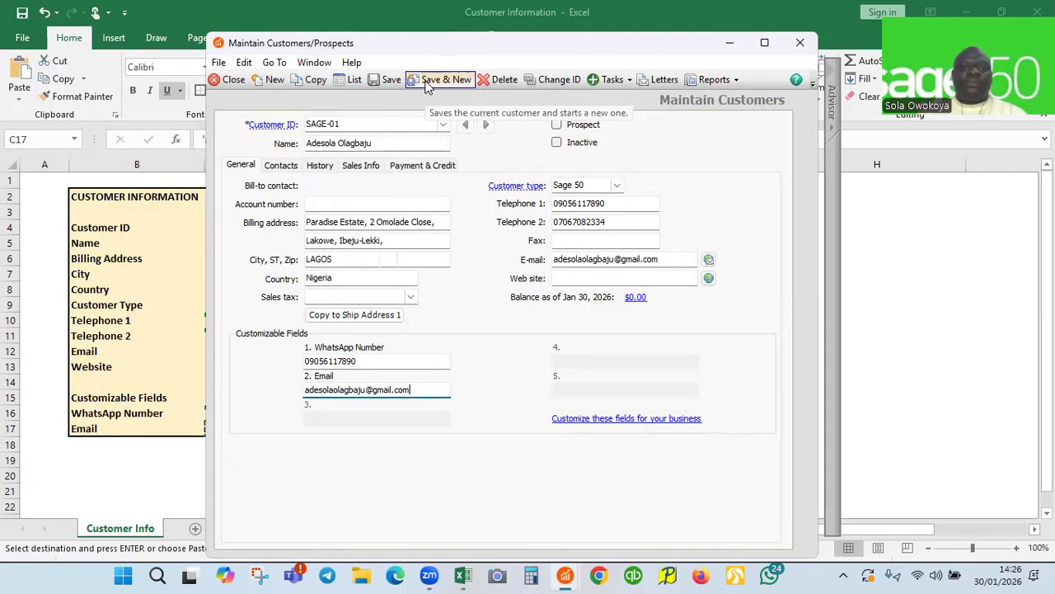
left_click(426, 84)
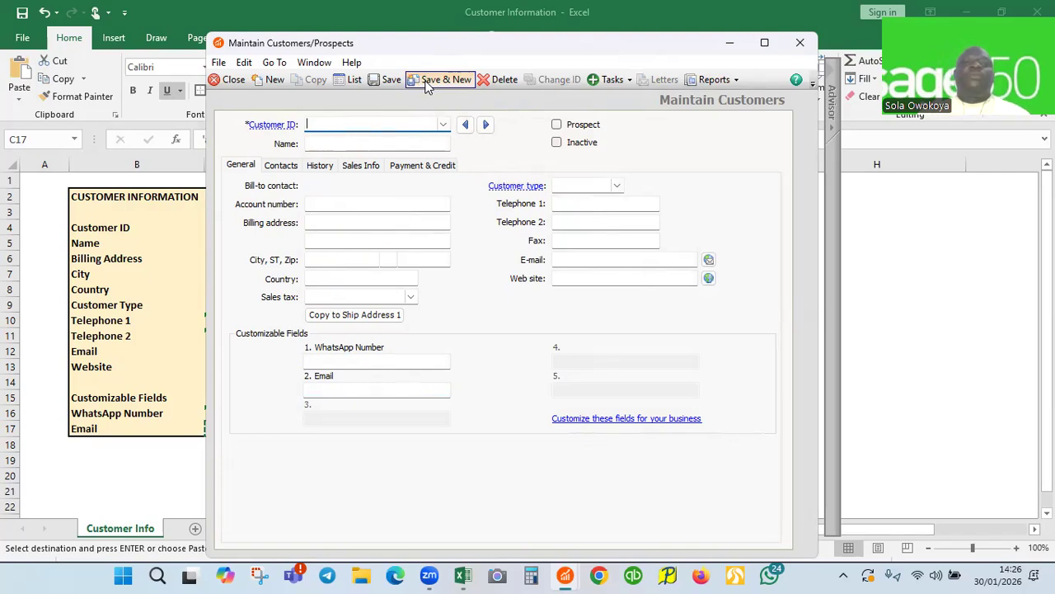
Return to the Excel customer sheet and select the QUICKBOOK-01 ID in cell G4
left_click(161, 14)
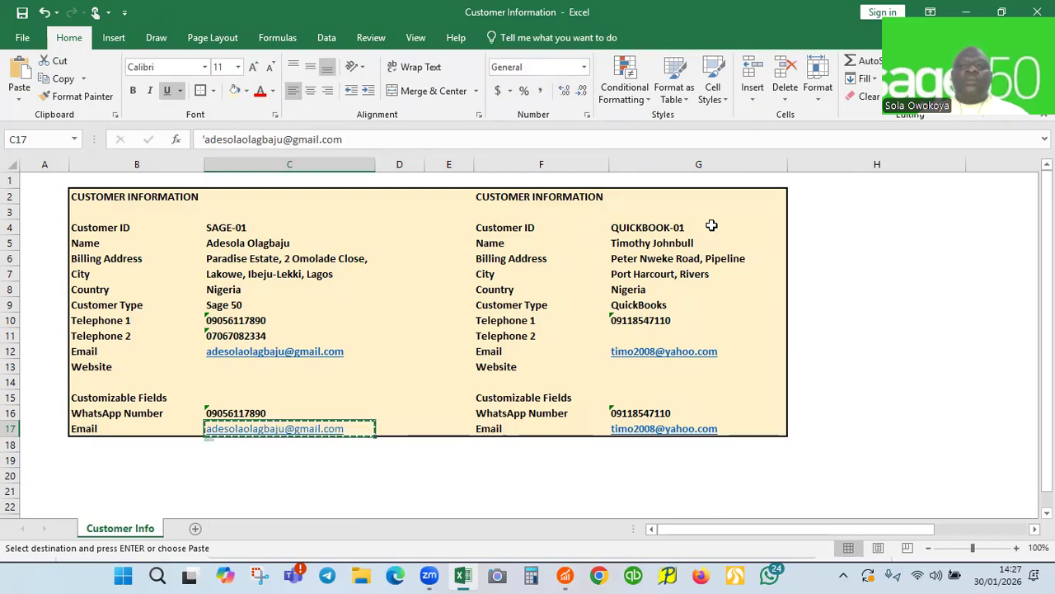
left_click(644, 224)
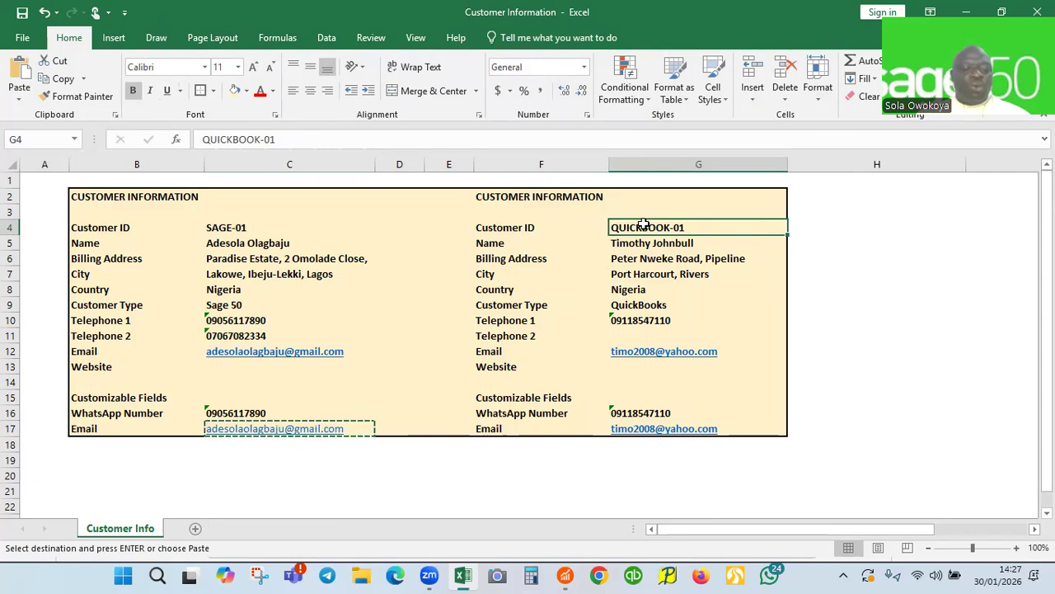
Enter QUICKBOOK-01 as the Customer ID and paste the customer's name from G5
key("ctrl+c")
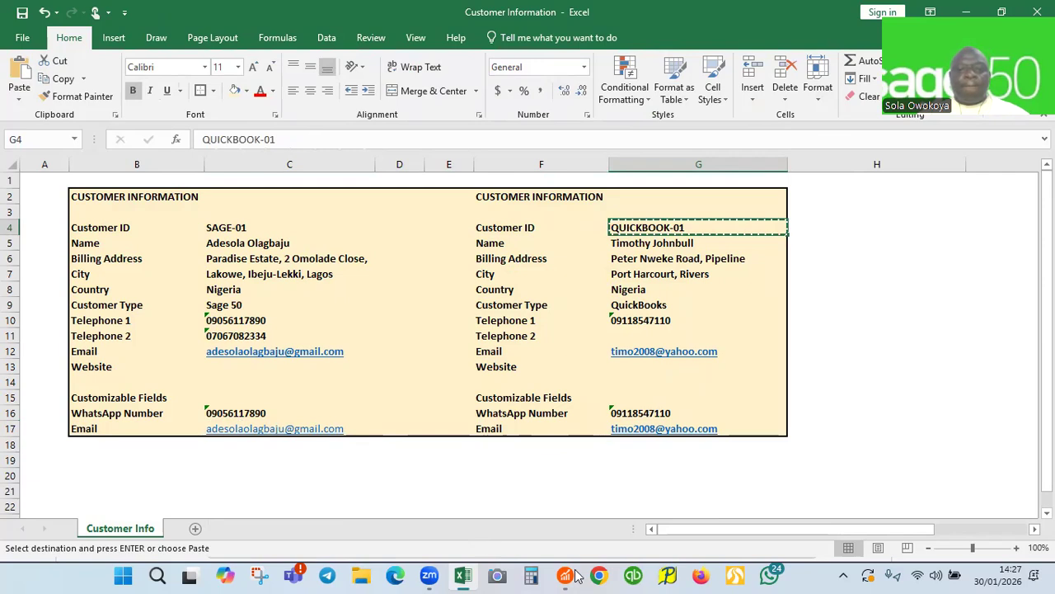
mouse_move(633, 575)
left_click(571, 494)
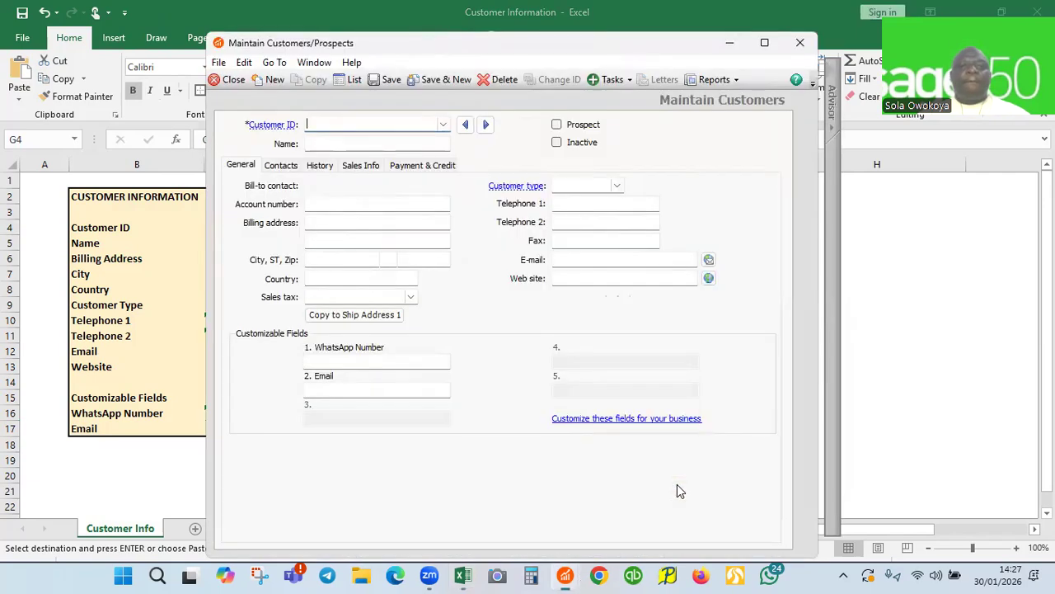
key("ctrl+v")
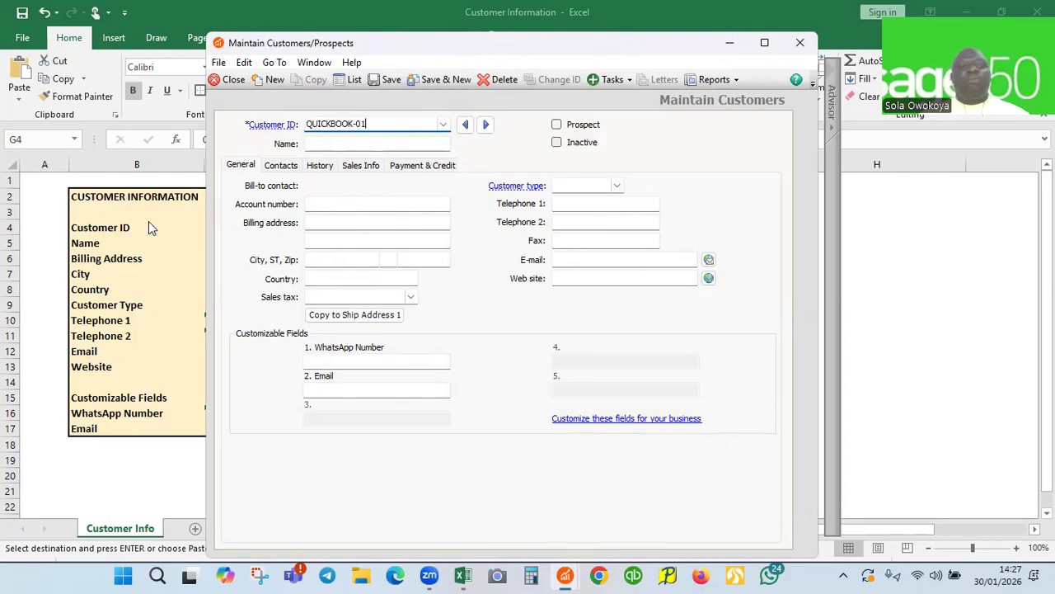
key("alt+Tab")
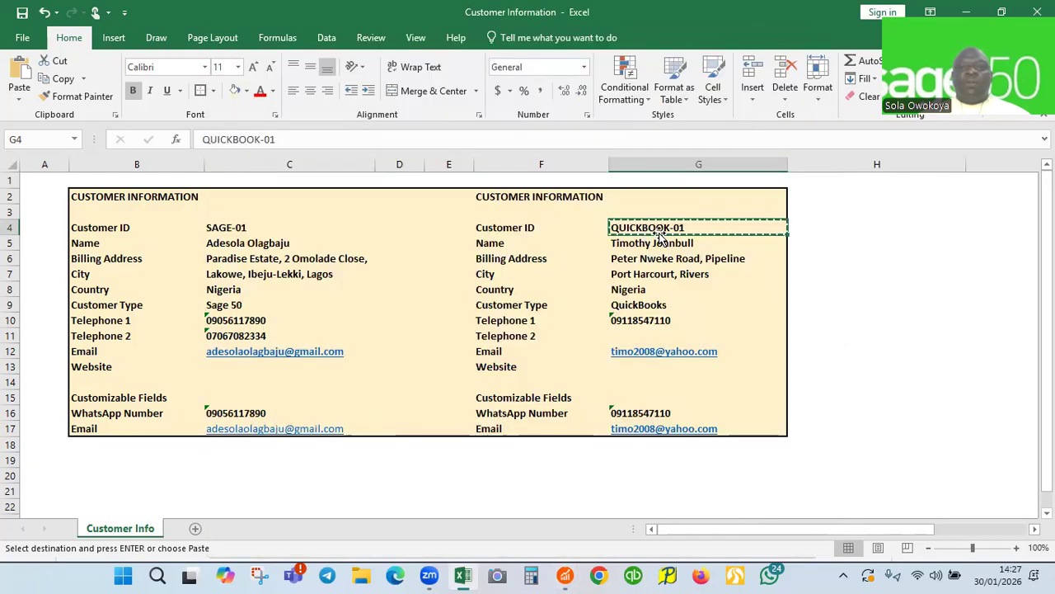
left_click(647, 245)
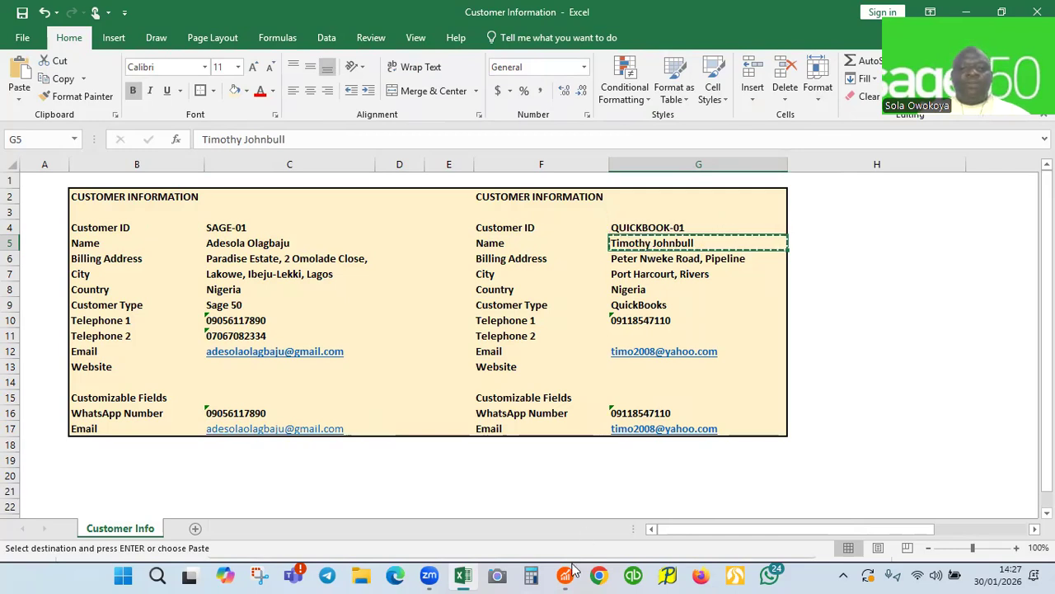
mouse_move(565, 575)
left_click(573, 529)
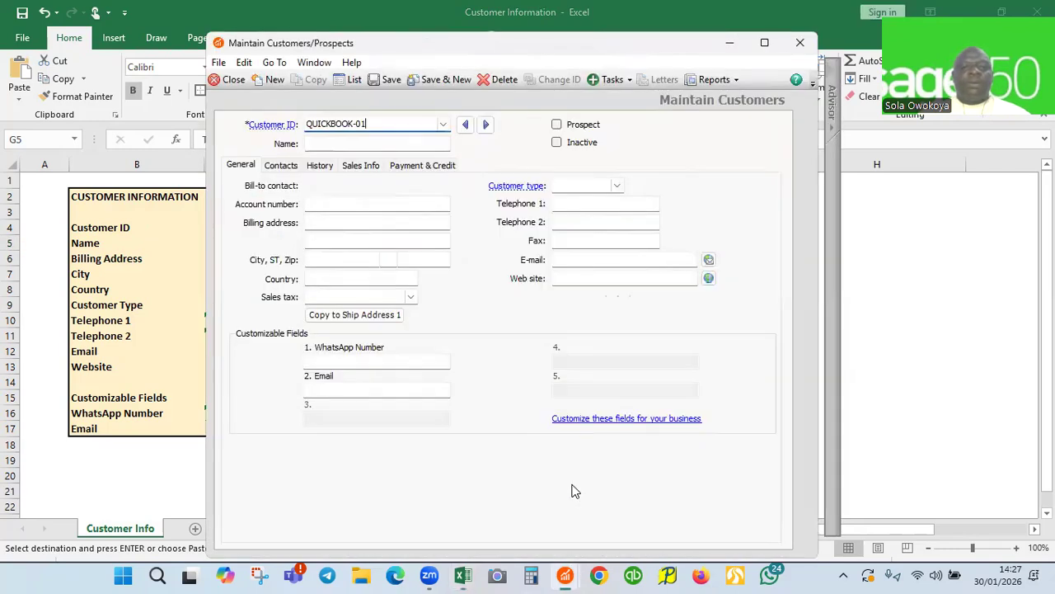
left_click(328, 143)
key("ctrl+v")
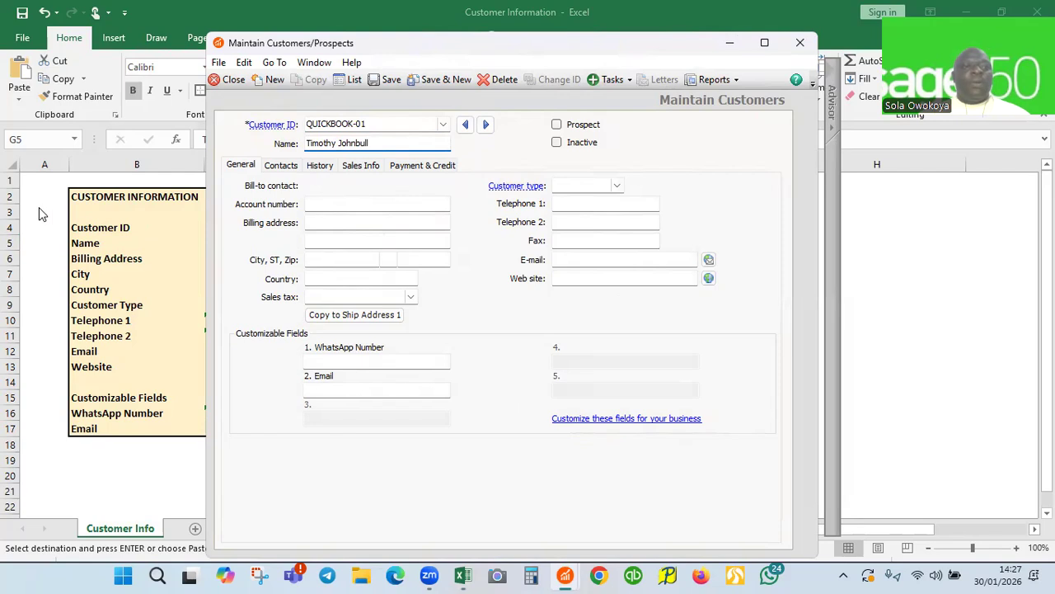
Copy the street address from G6 into the first billing address line
key("alt+Tab")
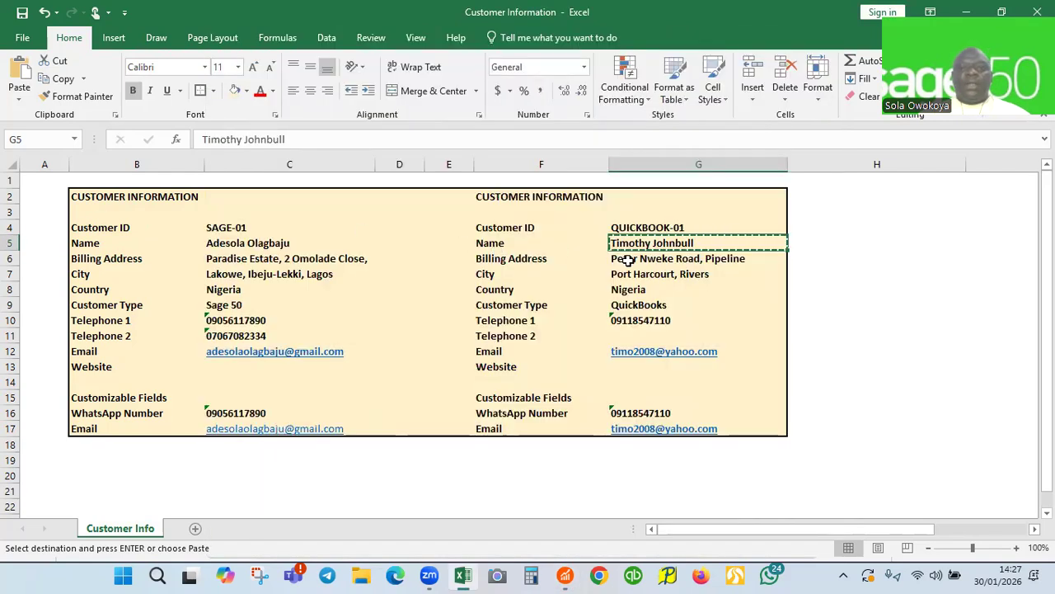
left_click(628, 259)
key("ctrl+c")
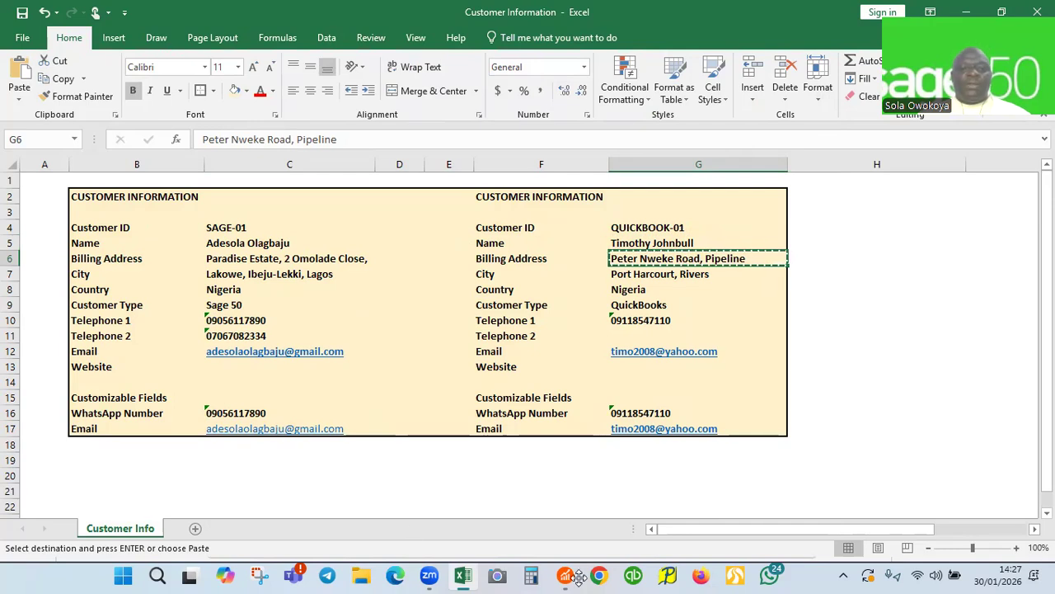
mouse_move(579, 576)
left_click(549, 486)
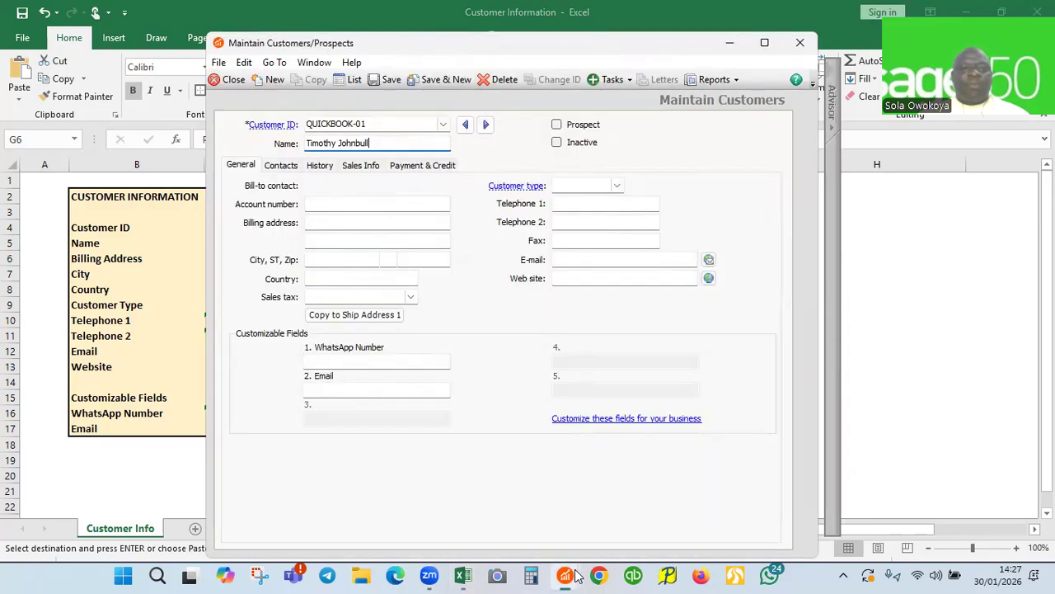
left_click(321, 227)
key("ctrl+v")
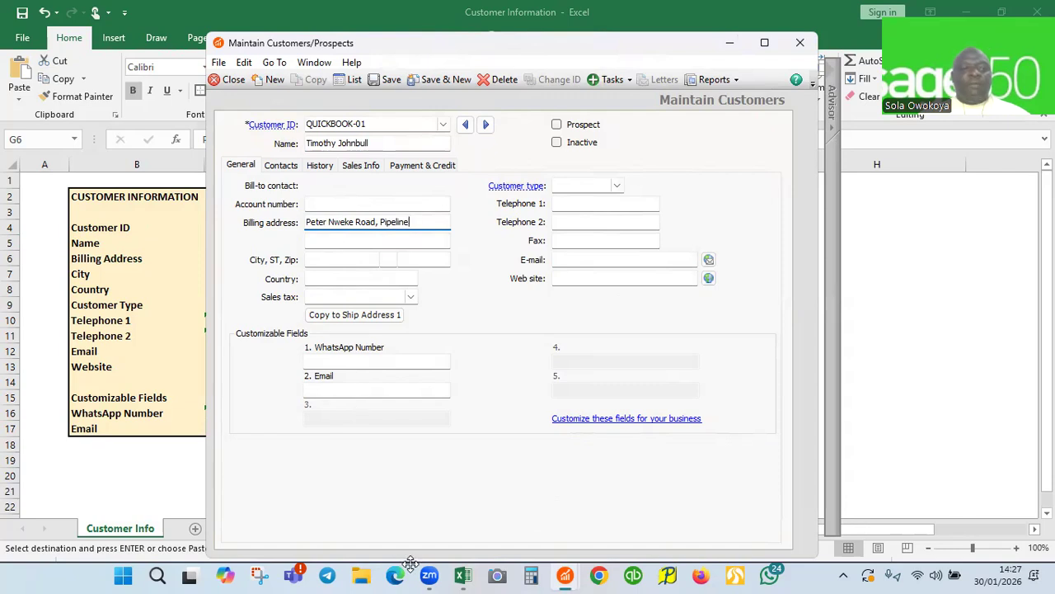
Paste the city and state from G7 into the second address line, trimmed to Port Harcourt
key("alt+Tab")
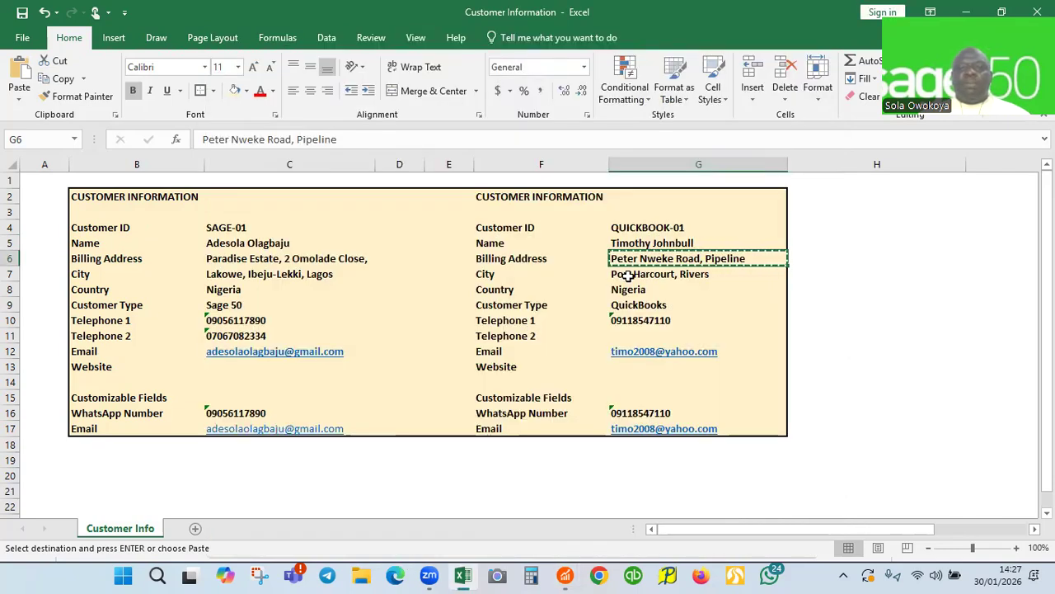
left_click(629, 276)
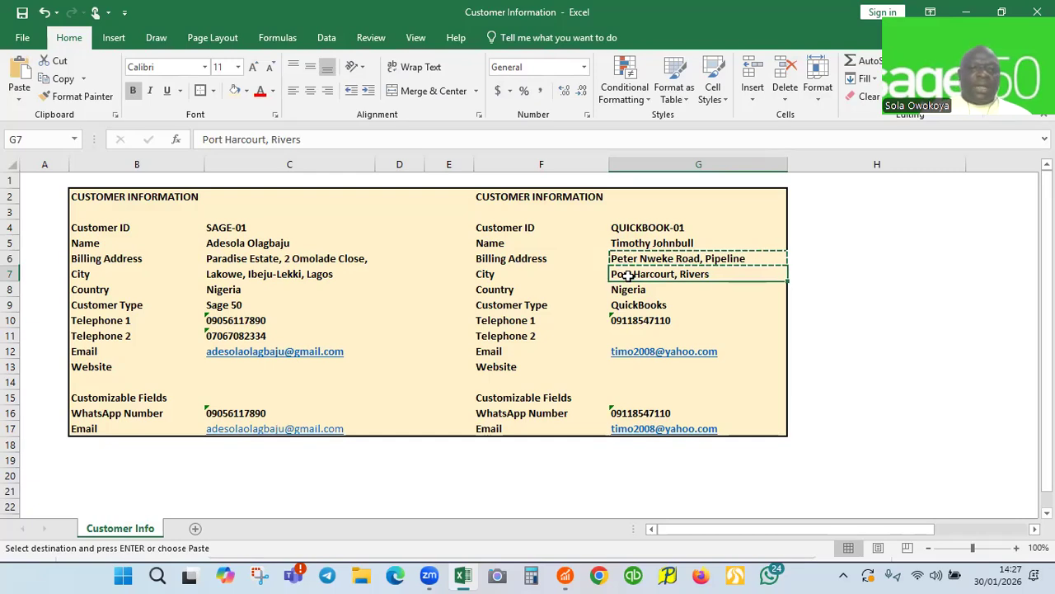
key("ctrl+c")
mouse_move(565, 575)
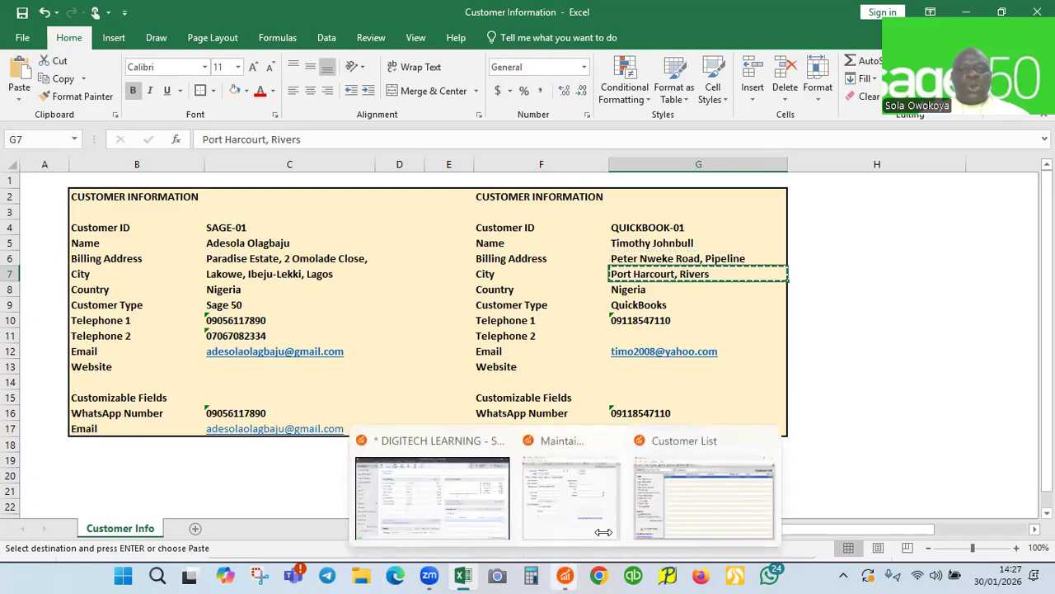
left_click(572, 491)
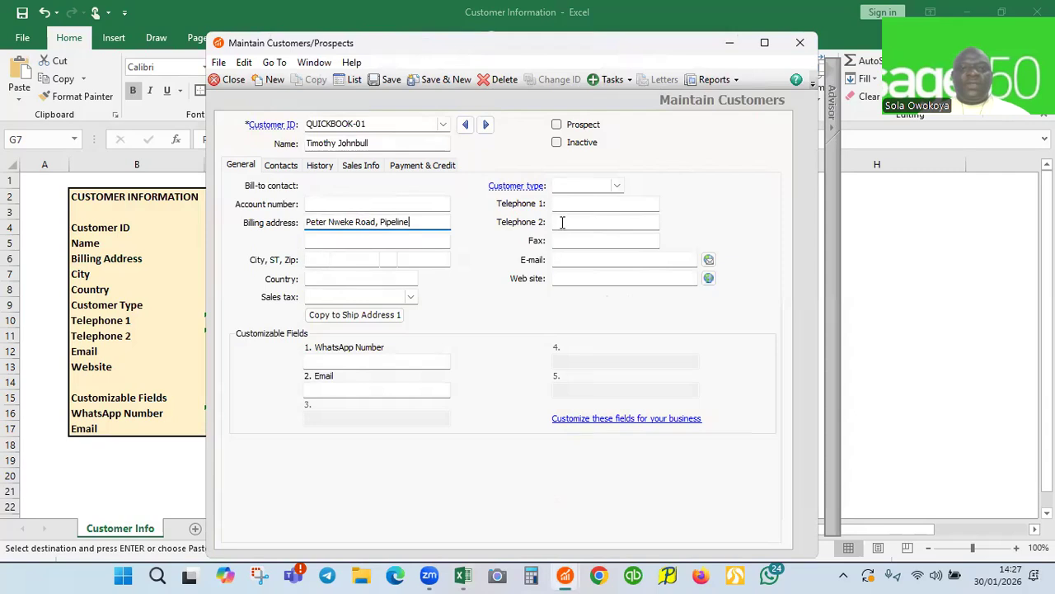
left_click(332, 242)
key("ctrl+v")
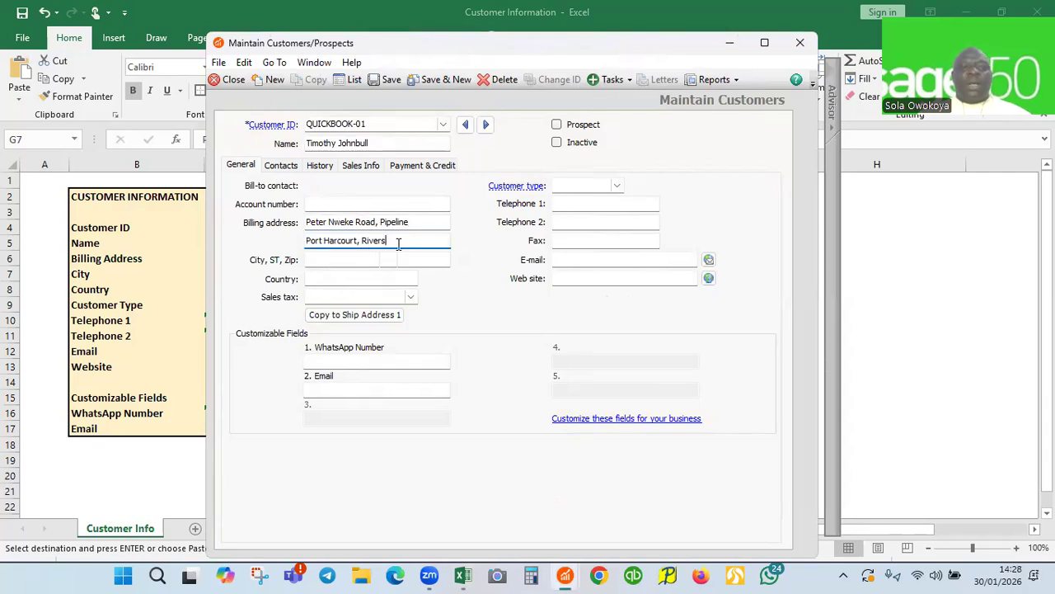
key("BackSpace")
key("BackSpace")
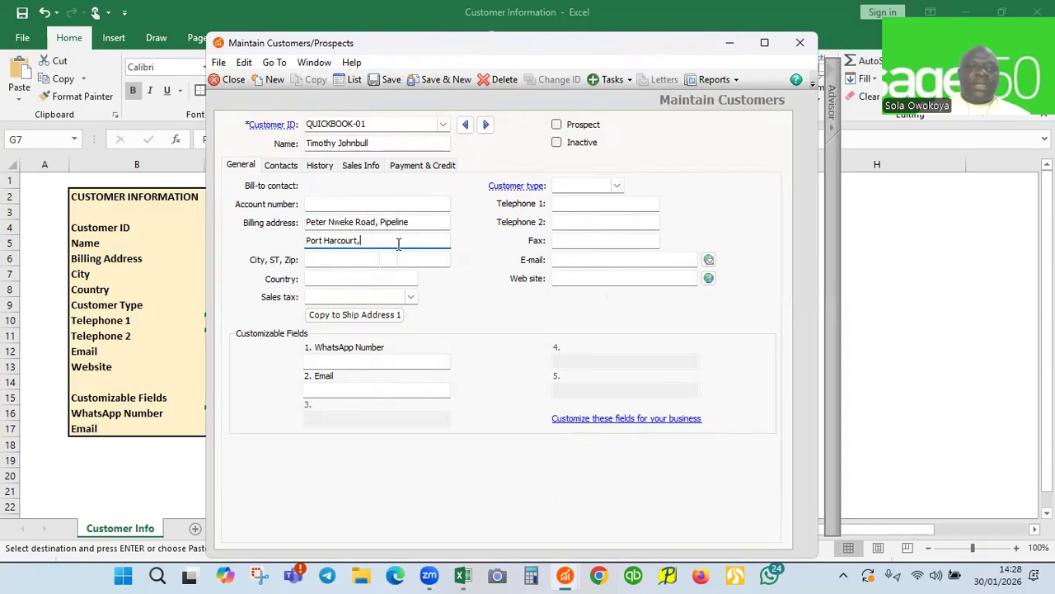
key("BackSpace")
Enter Rivers as the city and choose Nigeria as the country
left_click(324, 260)
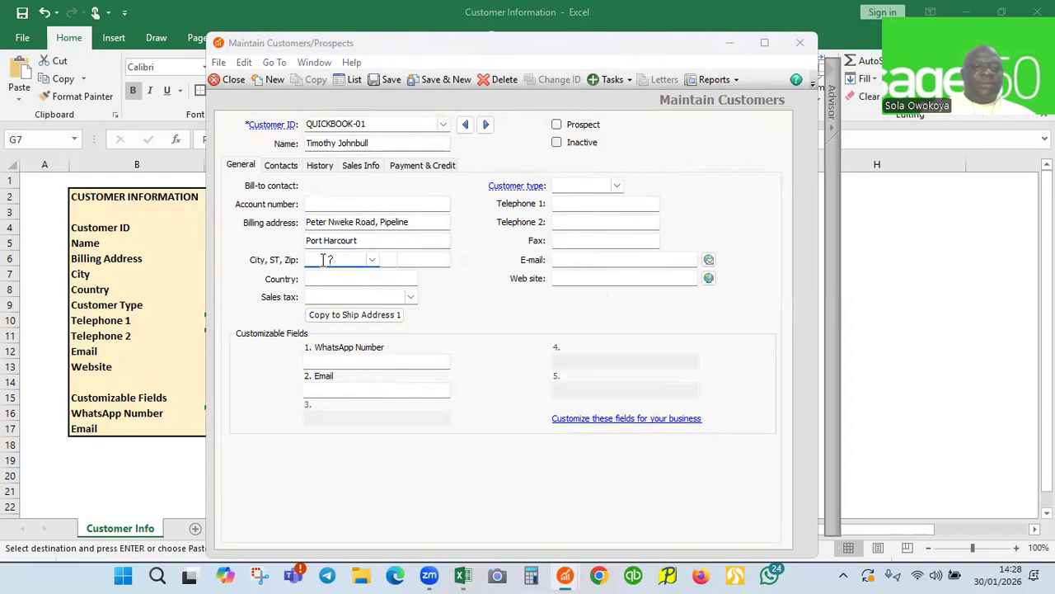
type("Rive")
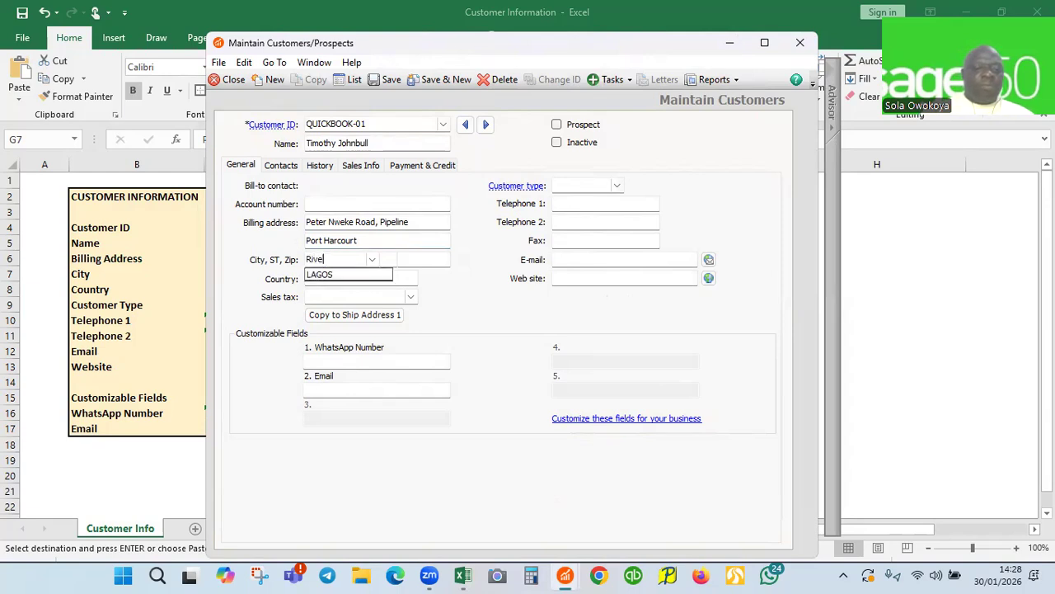
type("rs")
key("Tab")
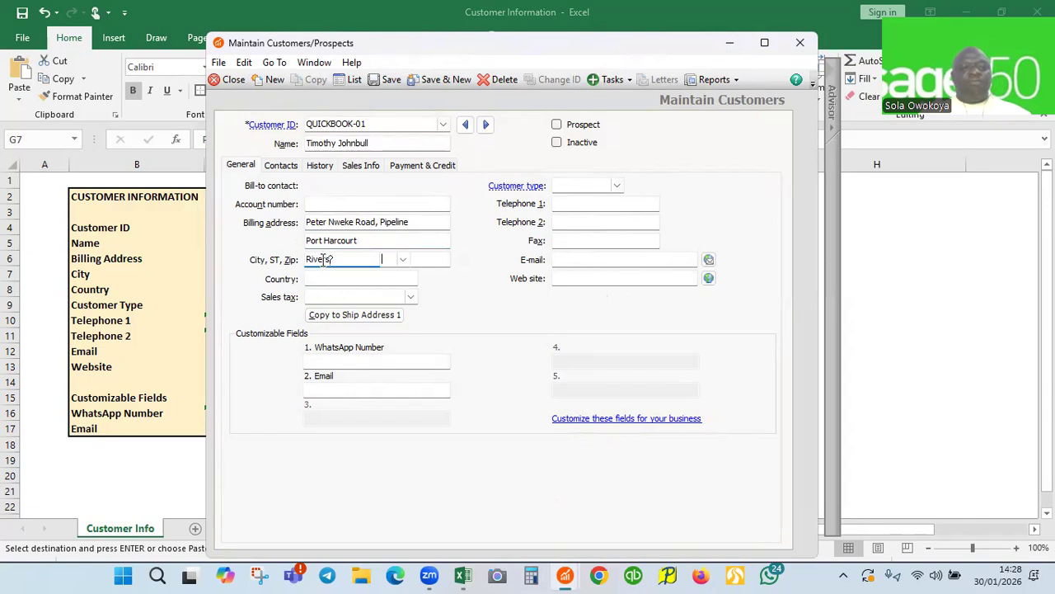
left_click(316, 278)
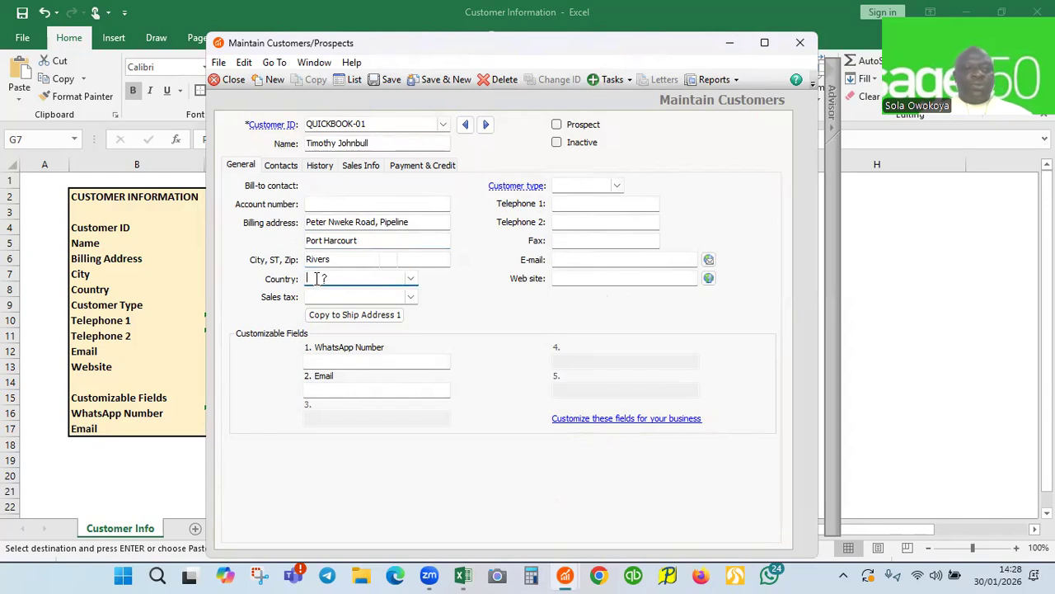
type("NIGERIA")
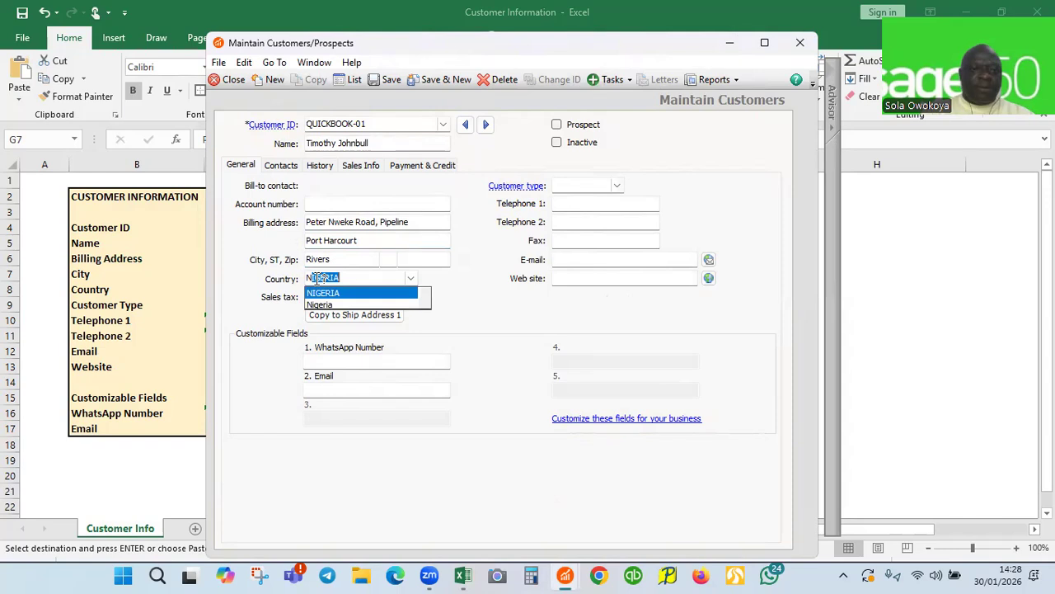
left_click(328, 306)
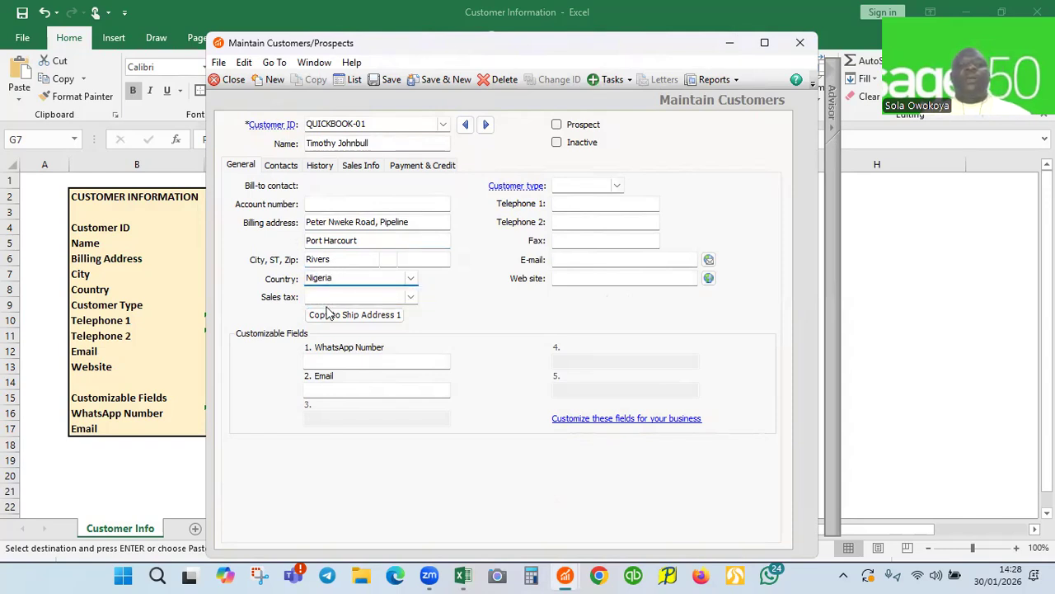
Set QUICKBOOK-01's customer type to QuickBK
left_click(567, 186)
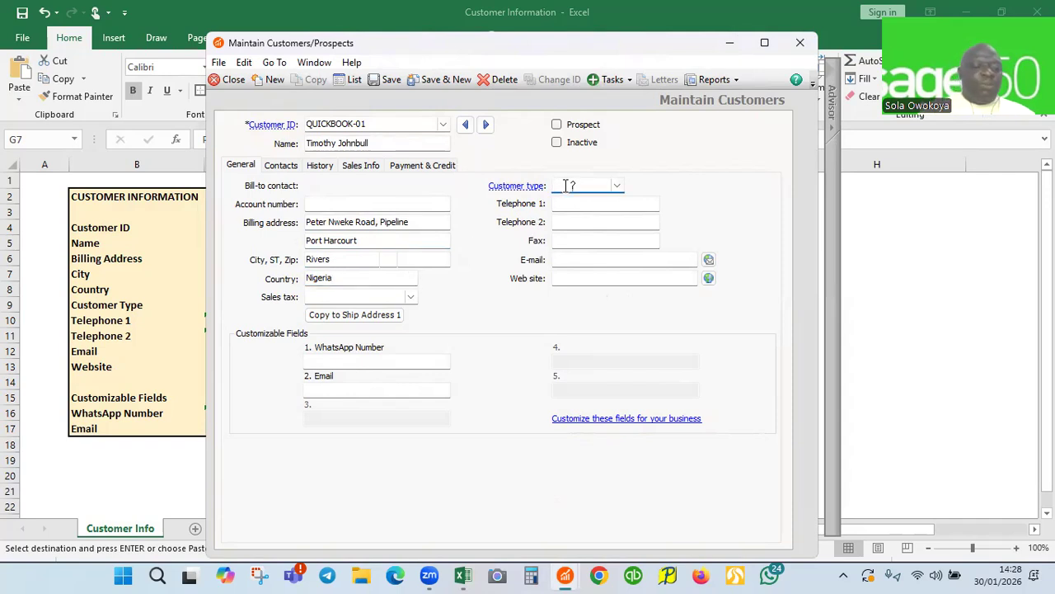
type("QuickBK")
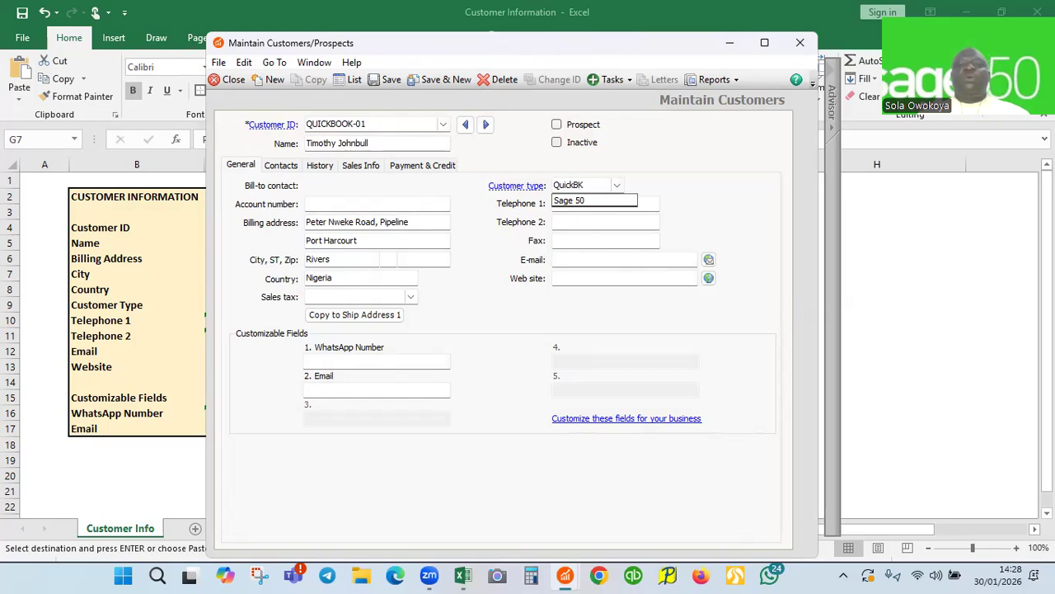
key("Tab")
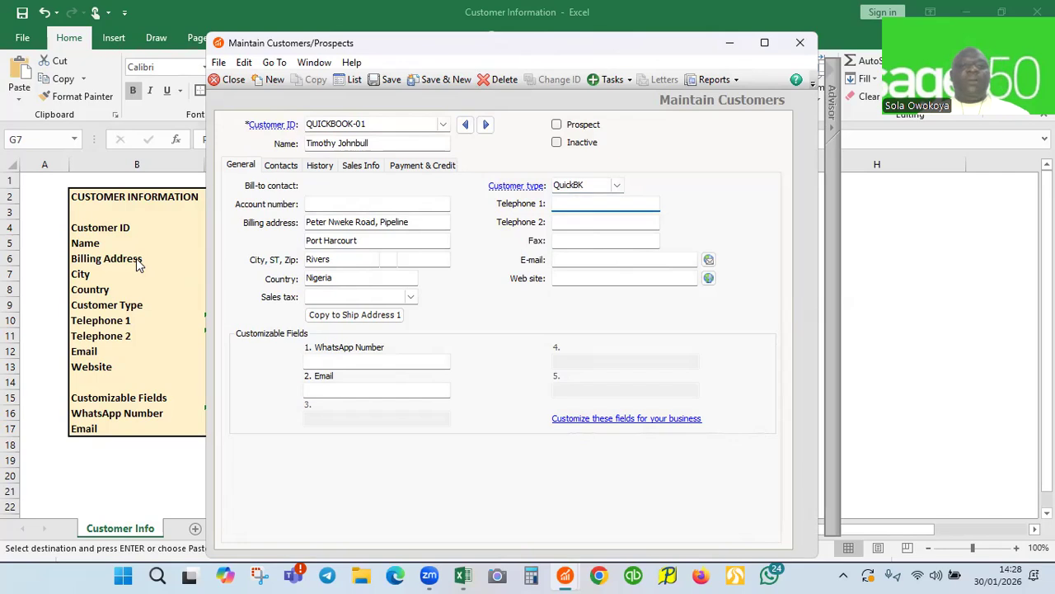
key("alt+Tab")
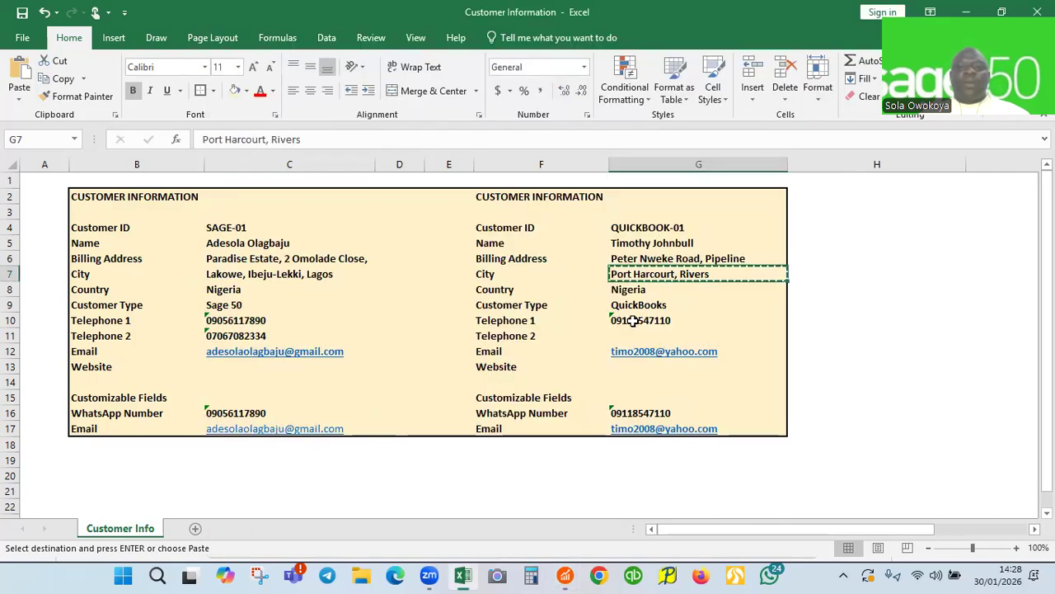
Copy the phone number from cell G10 into Telephone 1
left_click(635, 322)
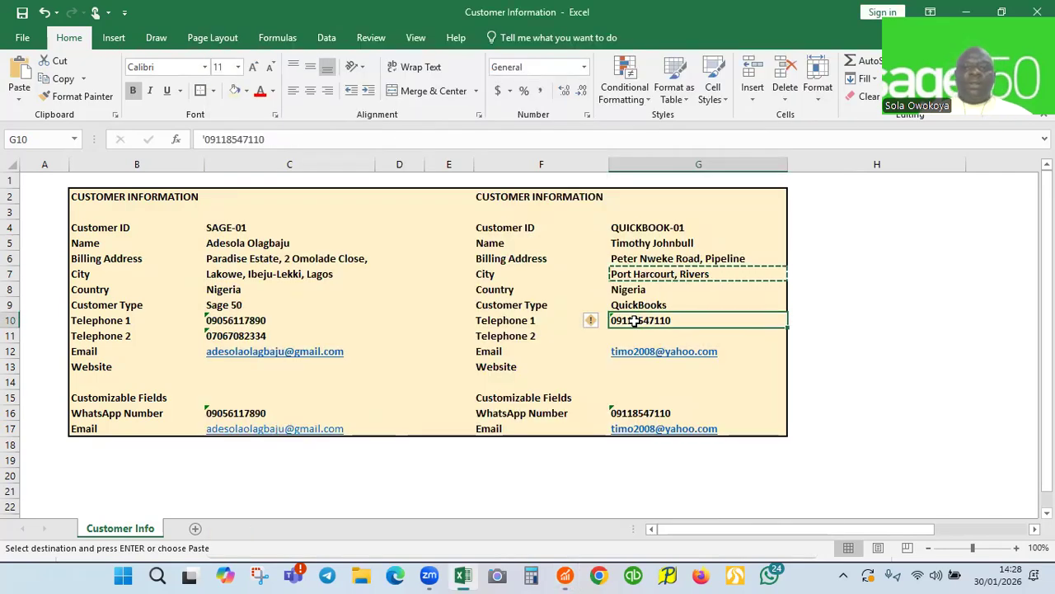
key("ctrl+c")
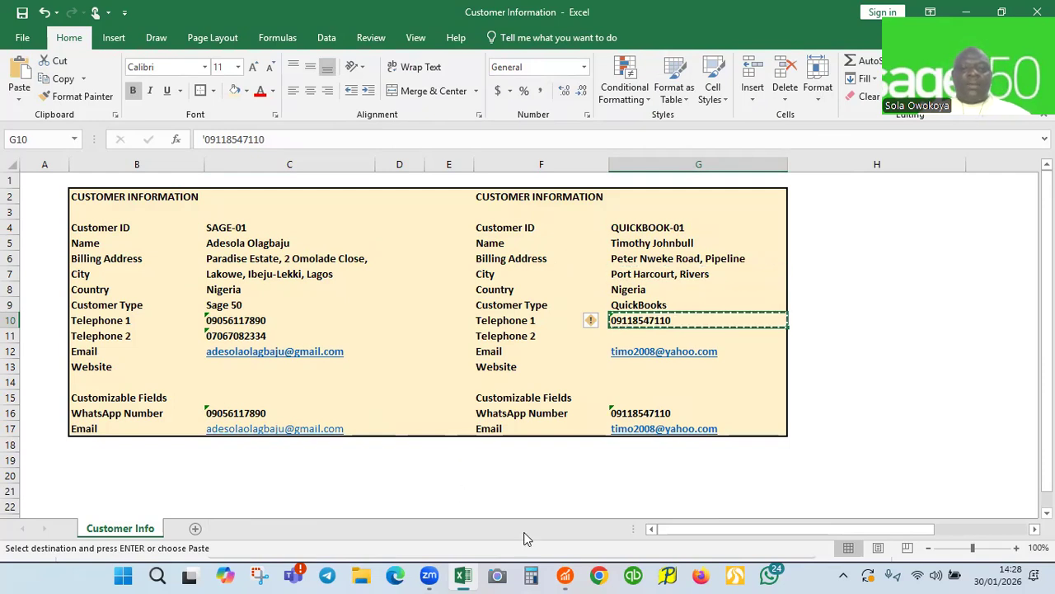
mouse_move(571, 576)
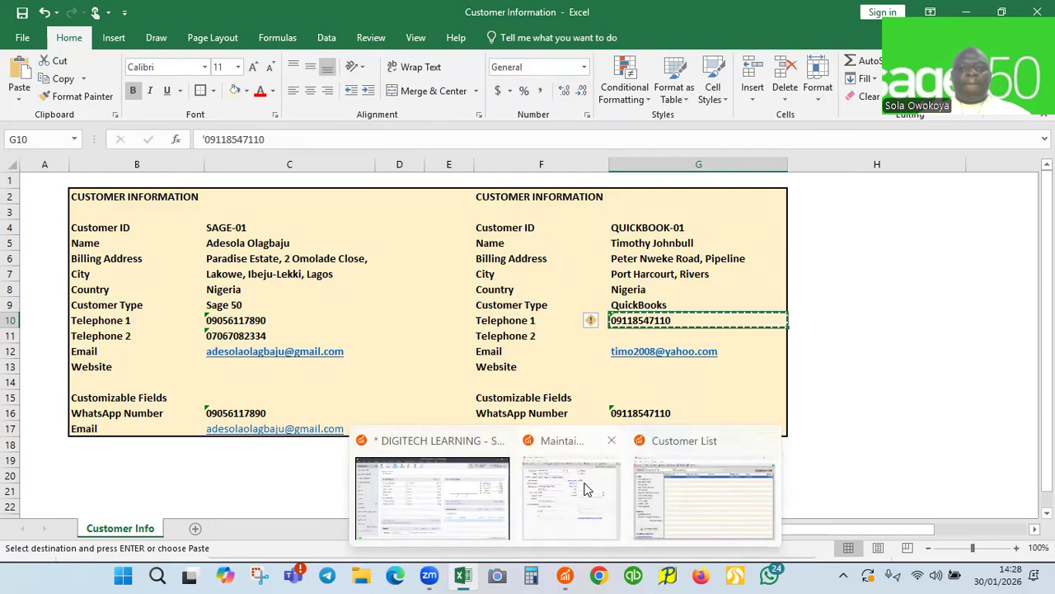
left_click(583, 490)
key("ctrl+v")
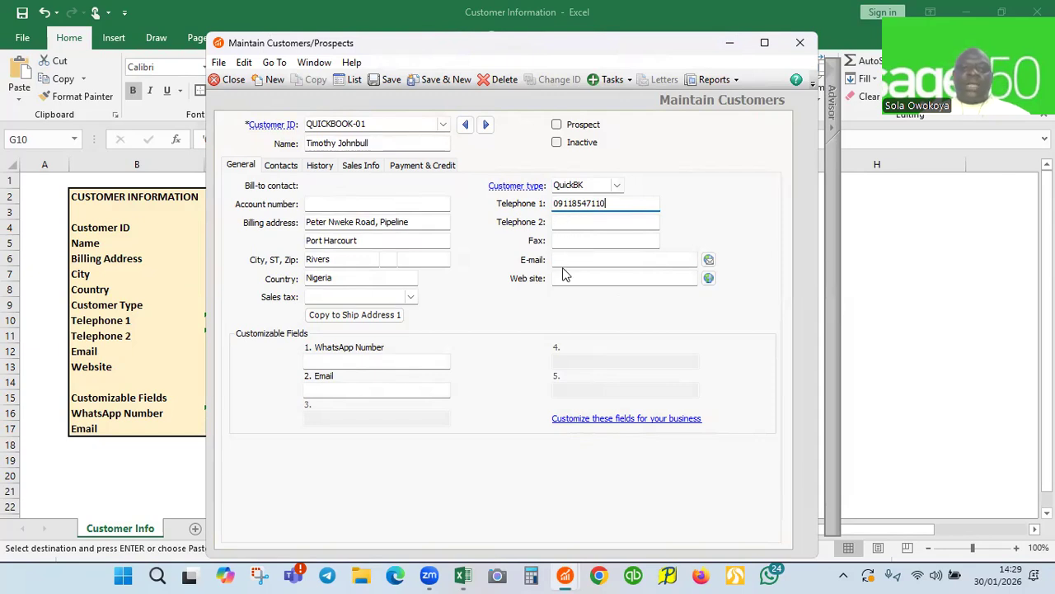
Copy the e-mail address from cell G12 into the E-mail field
key("alt+Tab")
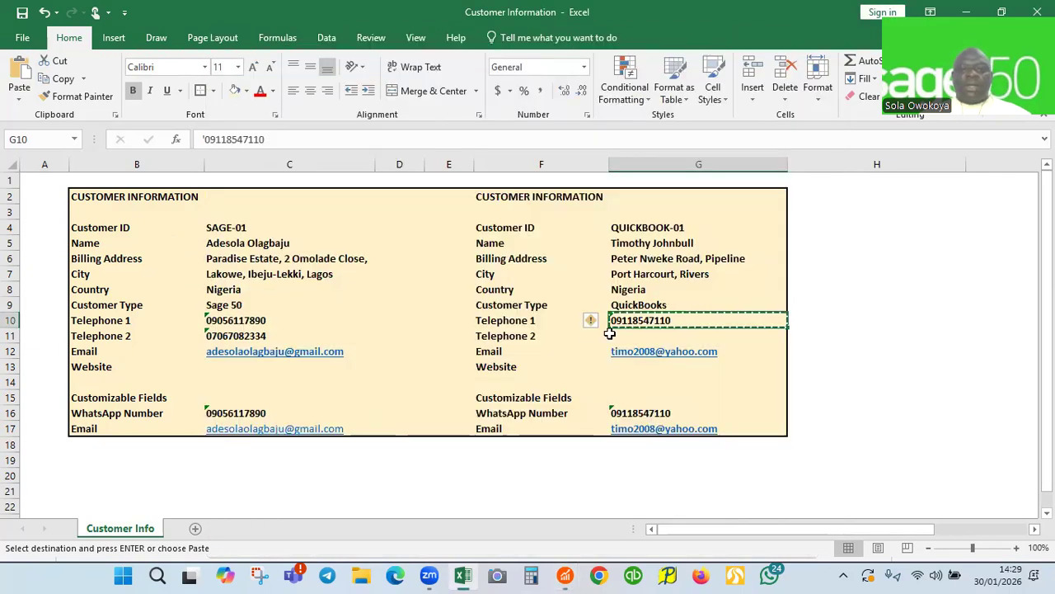
left_click(727, 350)
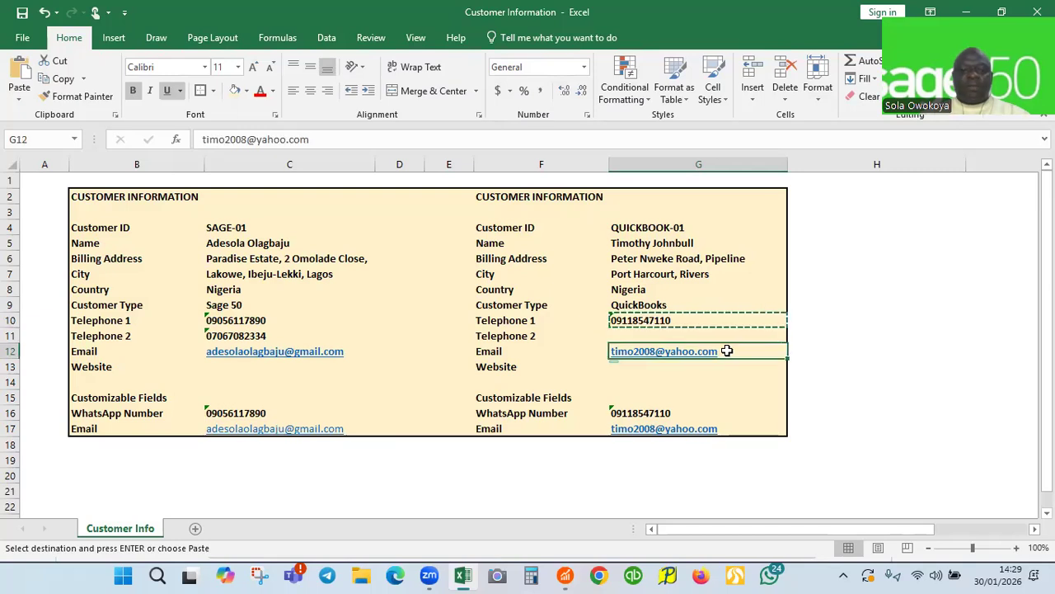
key("ctrl+c")
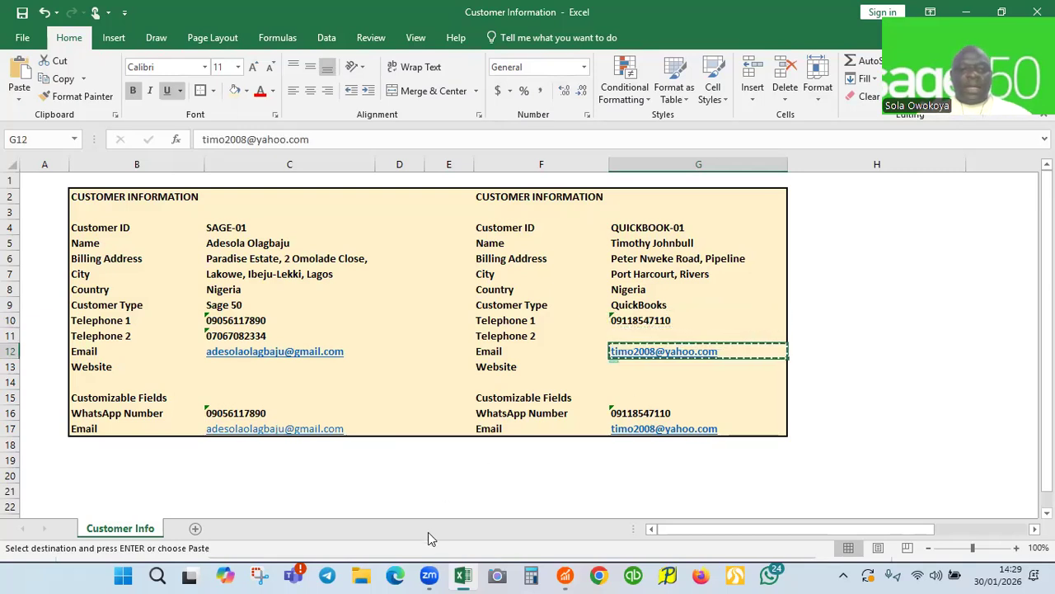
left_click(565, 574)
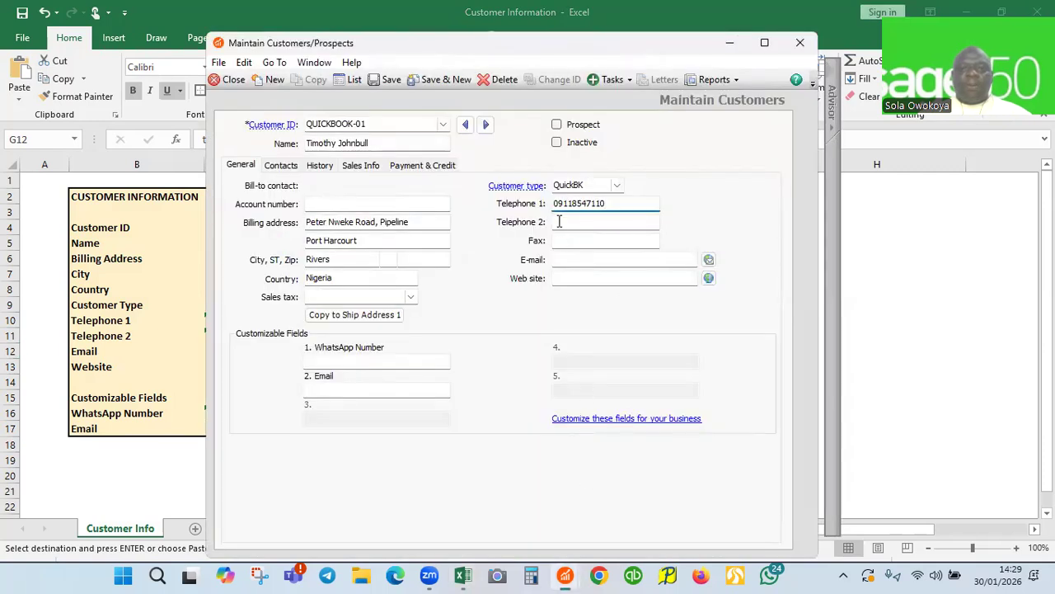
left_click(568, 259)
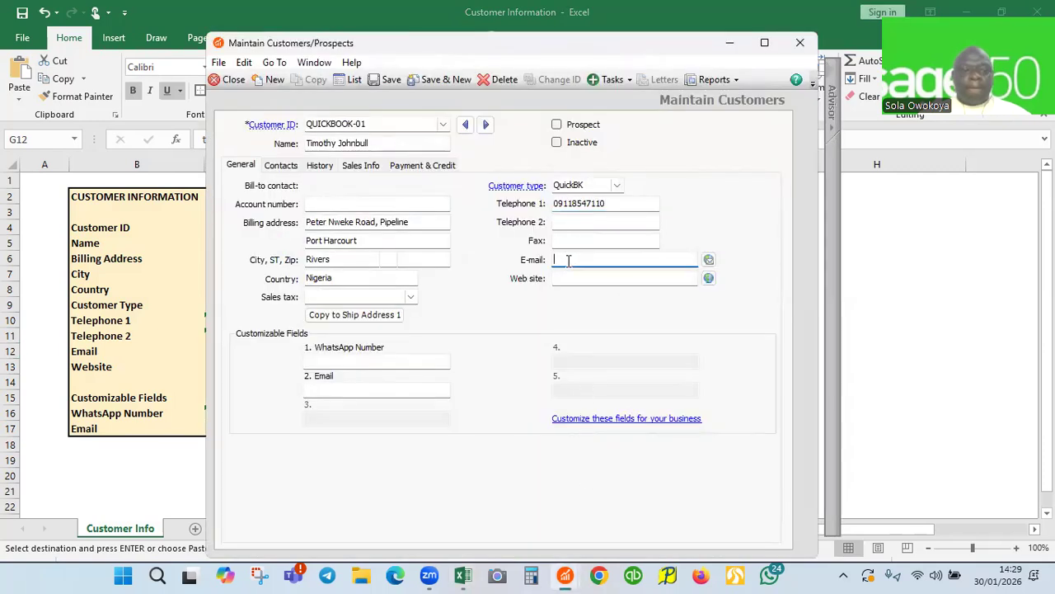
key("ctrl+v")
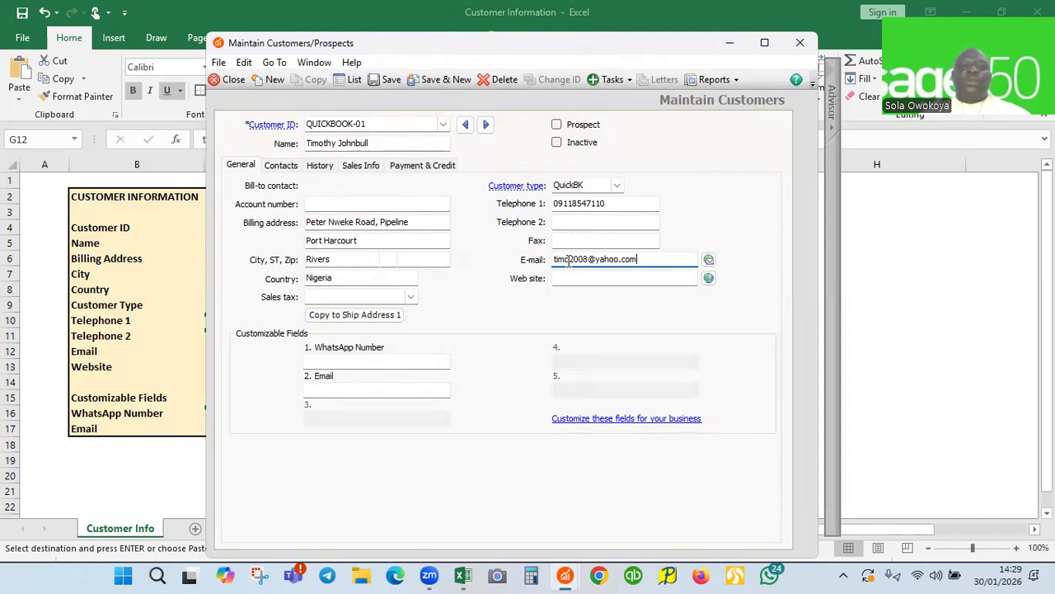
Copy the WhatsApp number from cell G16 for the custom field
left_click(156, 247)
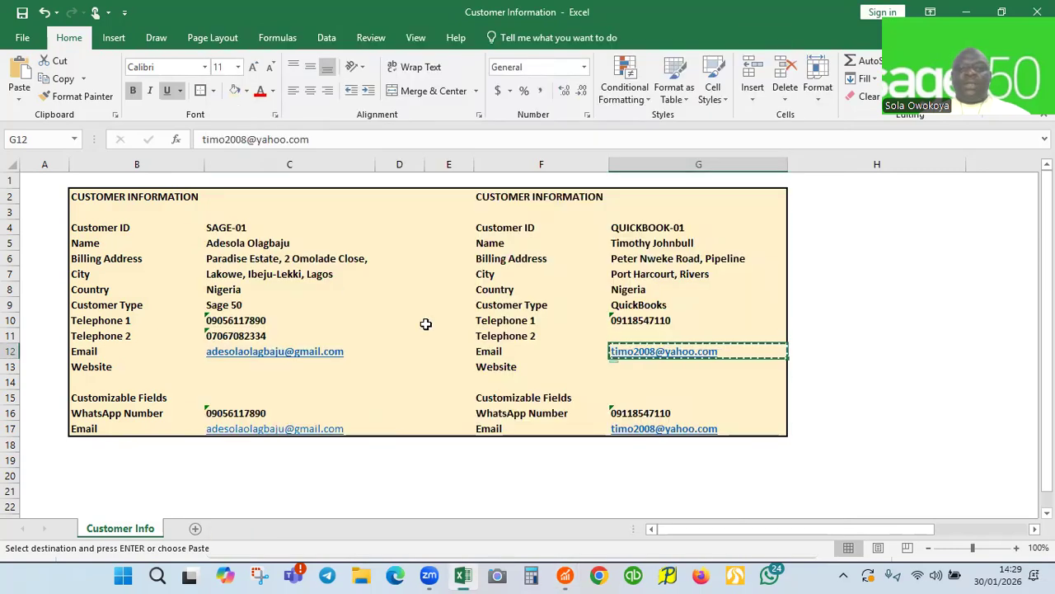
left_click(630, 409)
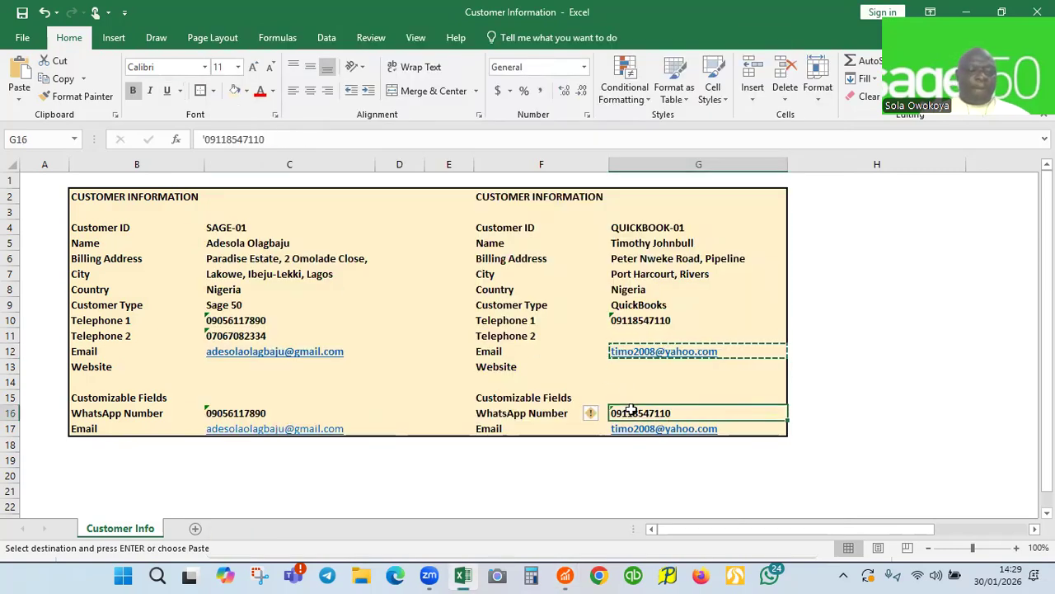
key("ctrl+c")
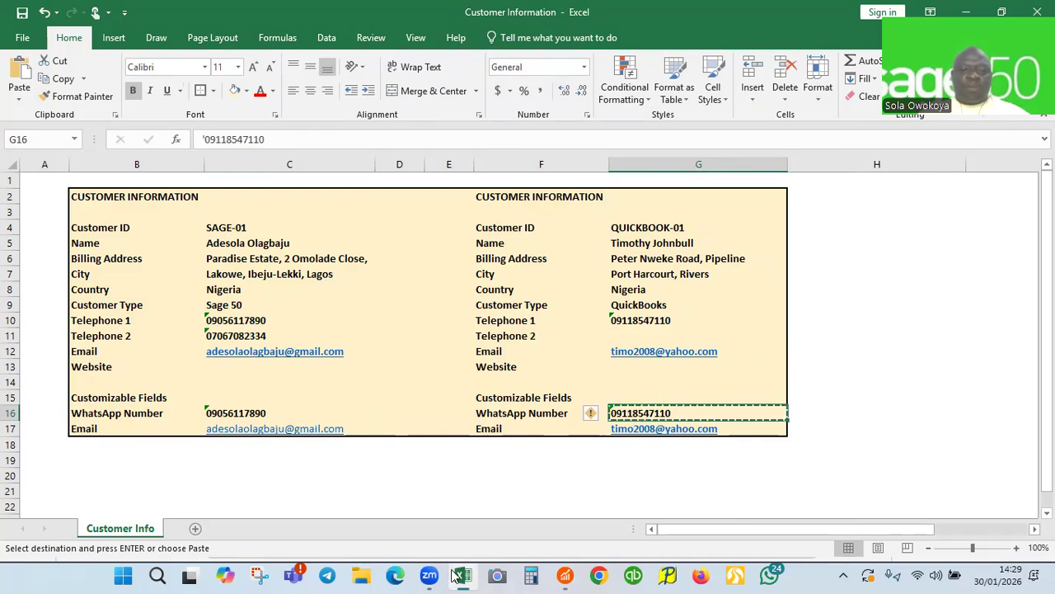
mouse_move(566, 575)
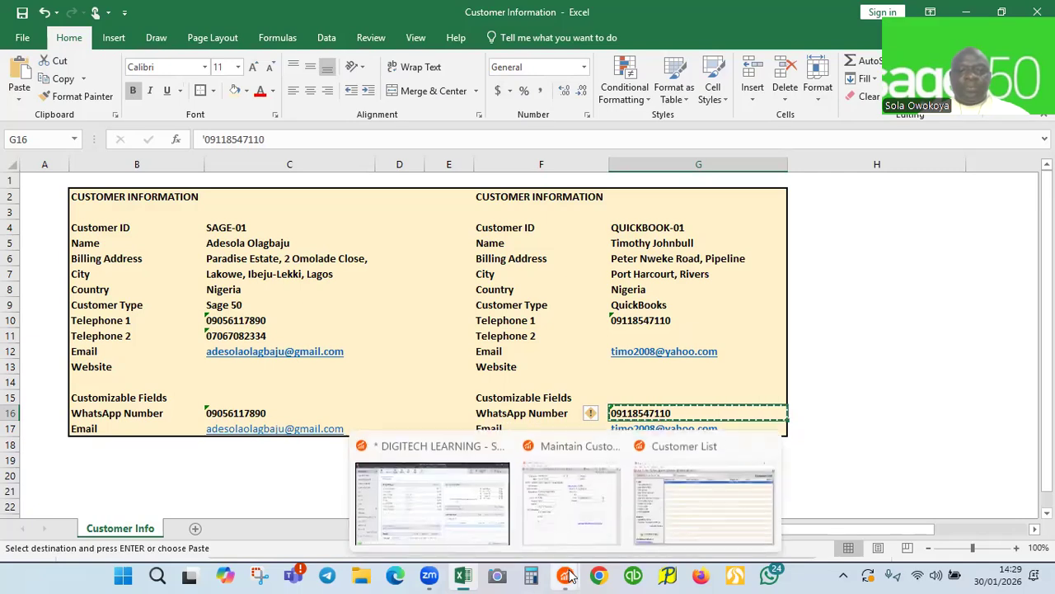
left_click(575, 514)
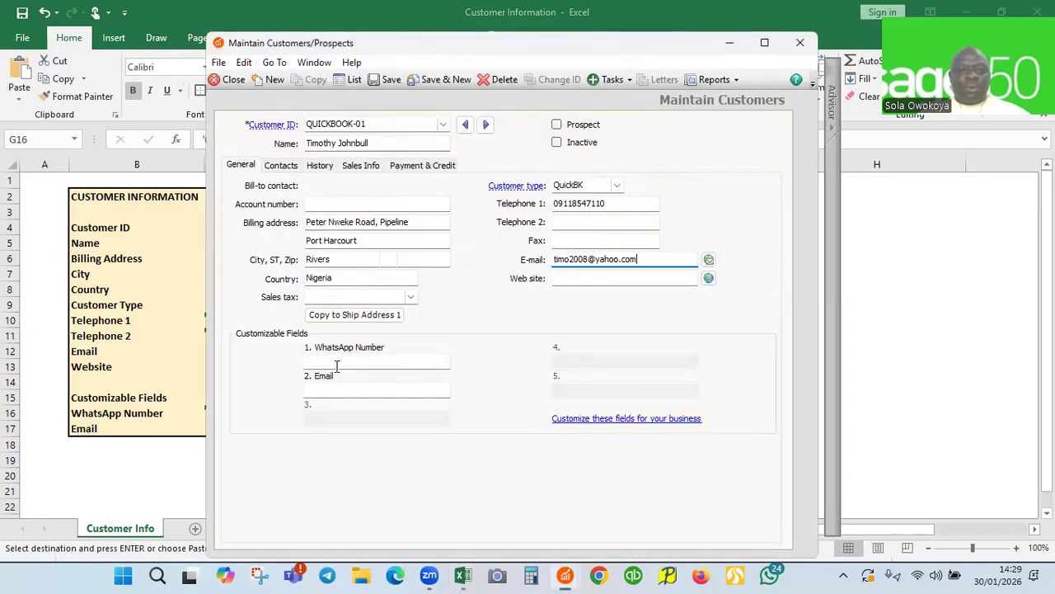
Paste the WhatsApp number into Customizable Field 1 and the G17 e-mail into Customizable Field 2
left_click(332, 363)
key("ctrl+v")
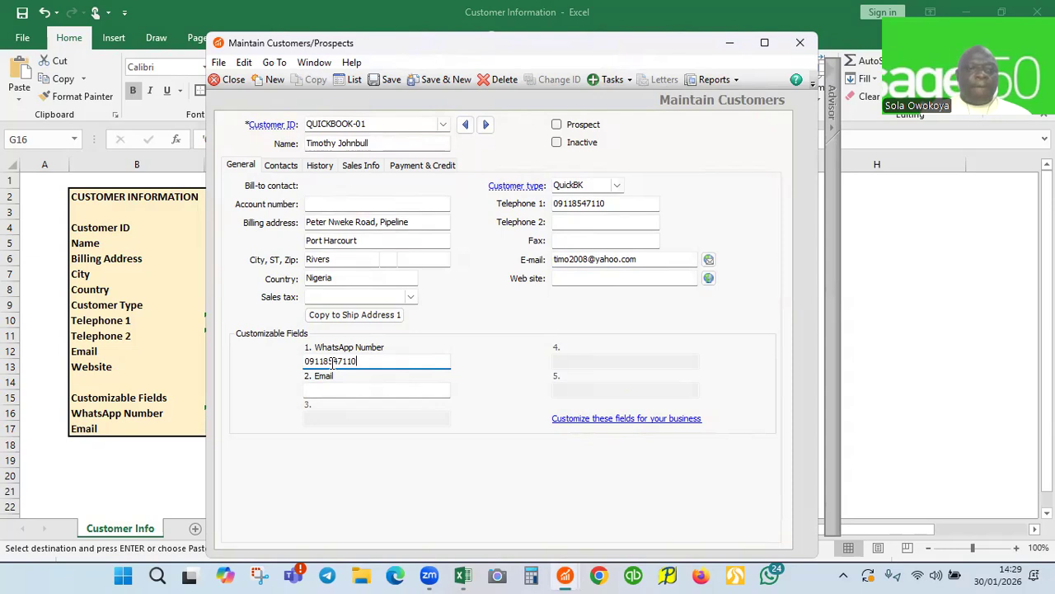
left_click(326, 390)
key("alt+Tab")
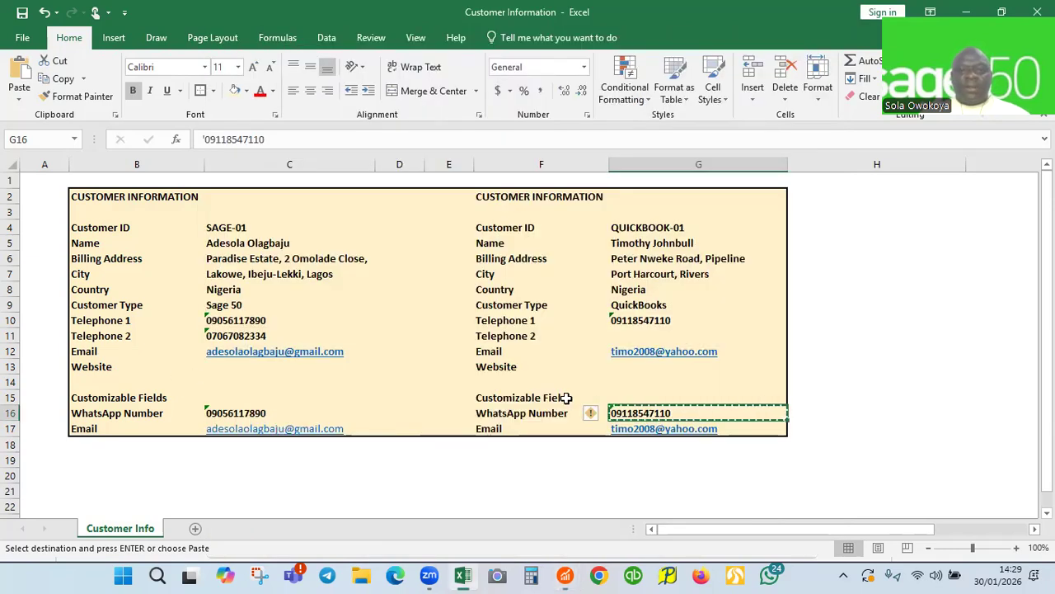
left_click(731, 427)
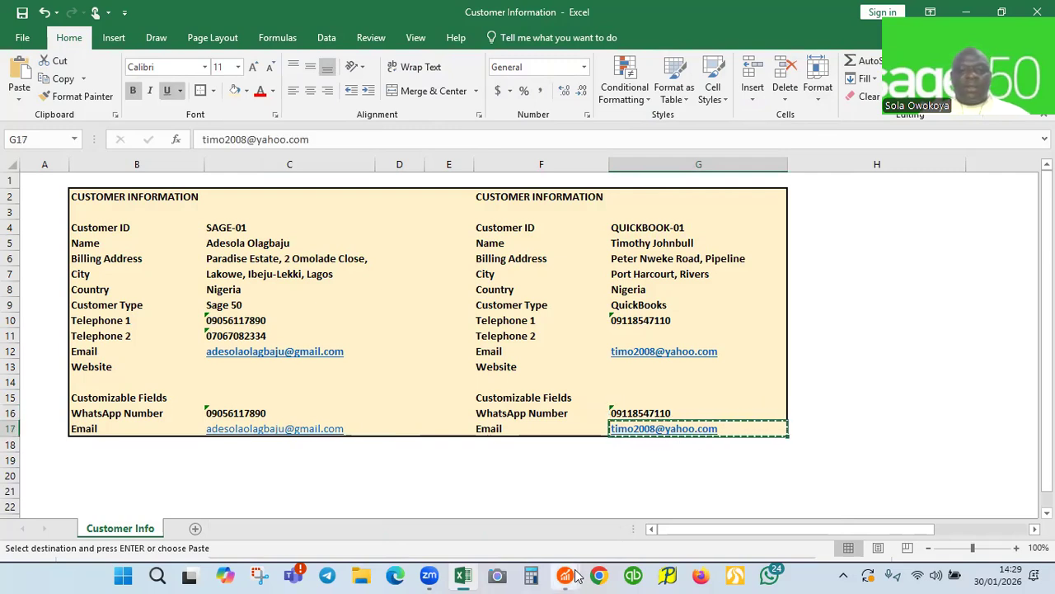
mouse_move(575, 573)
left_click(560, 510)
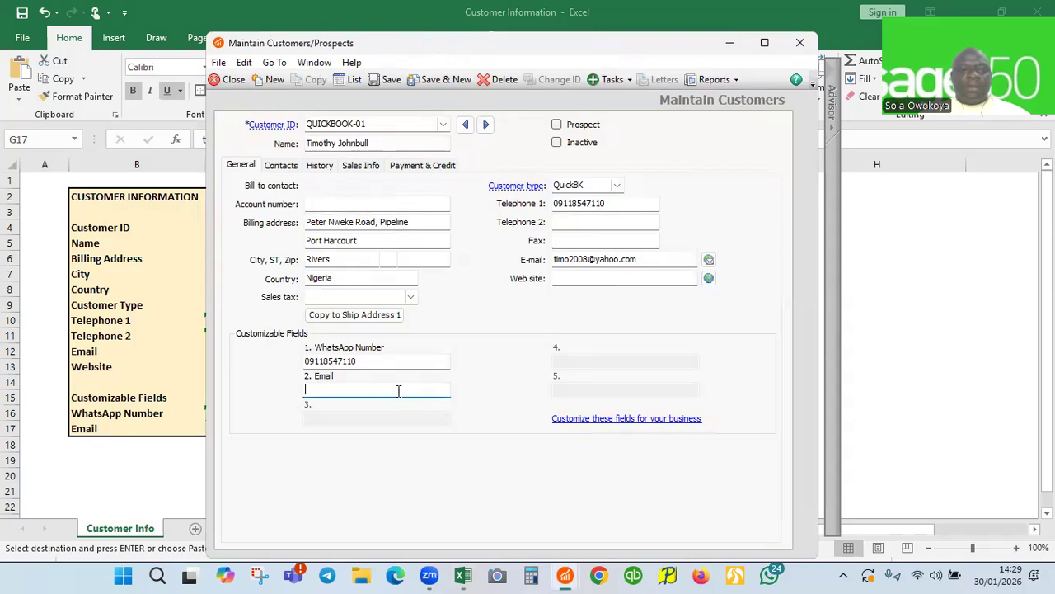
key("ctrl+v")
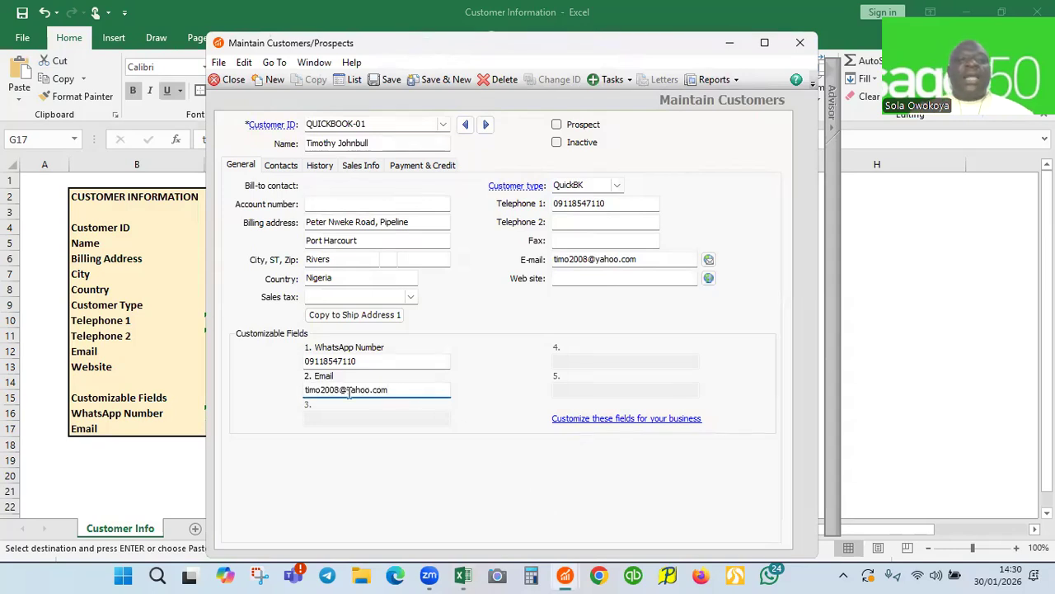
Save QUICKBOOK-01, confirm the Customer List shows two customers, and close to the dashboard
left_click(390, 80)
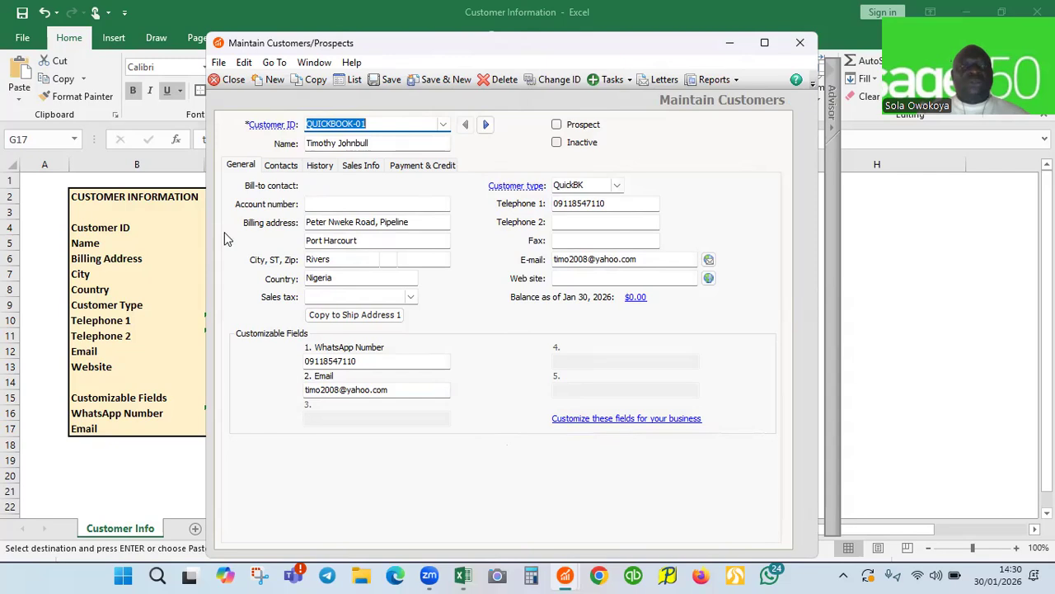
left_click(822, 9)
key("alt+Tab")
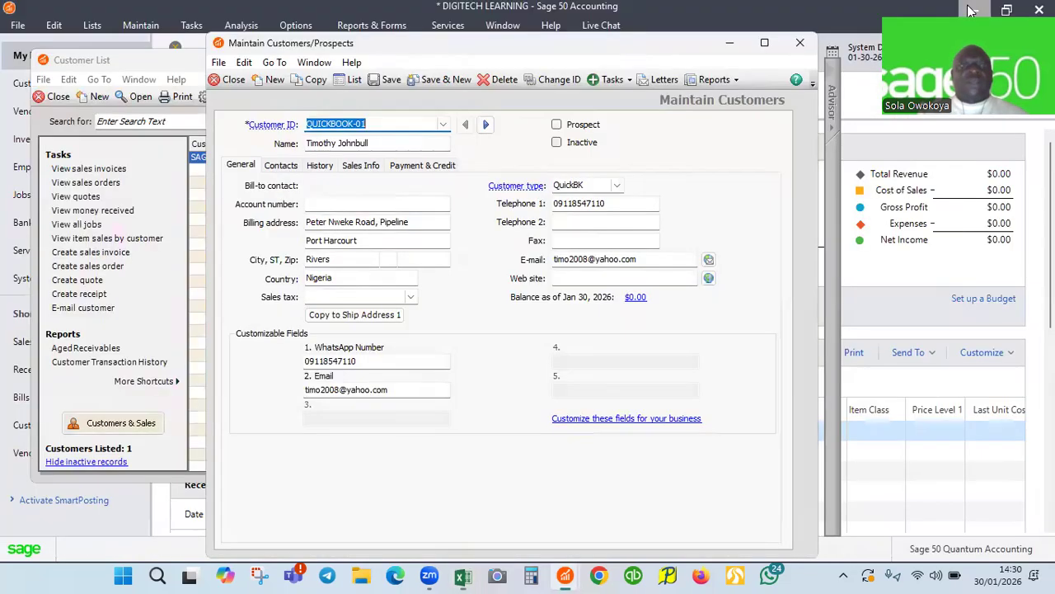
left_click(439, 76)
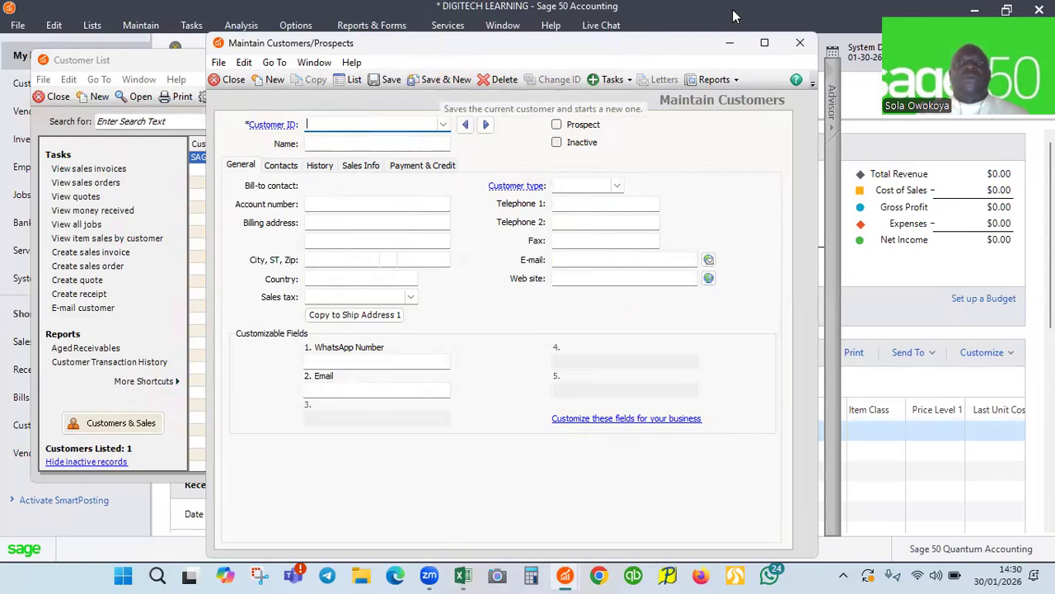
left_click(730, 46)
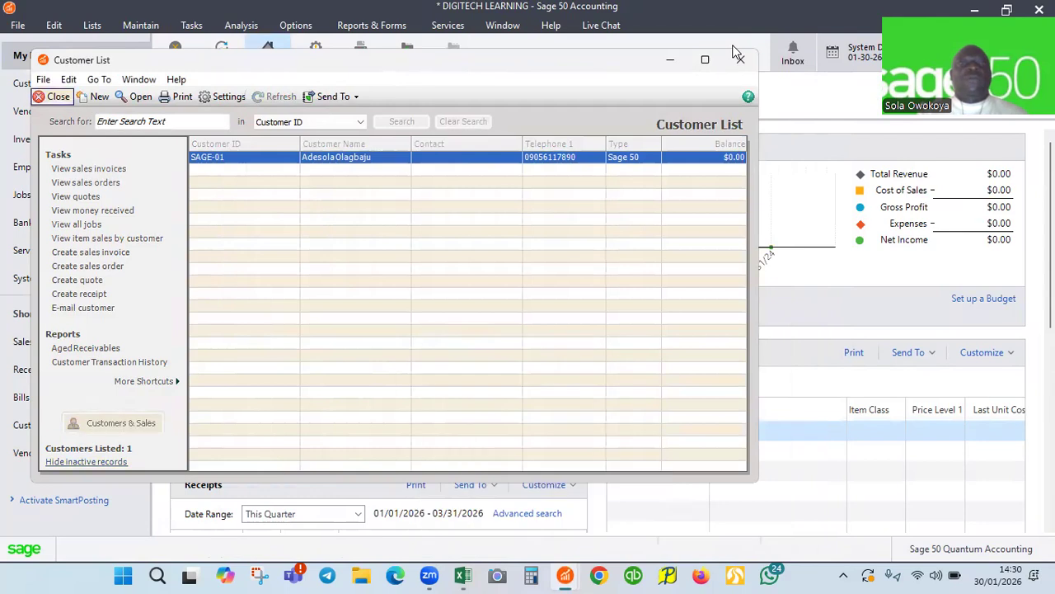
left_click(55, 97)
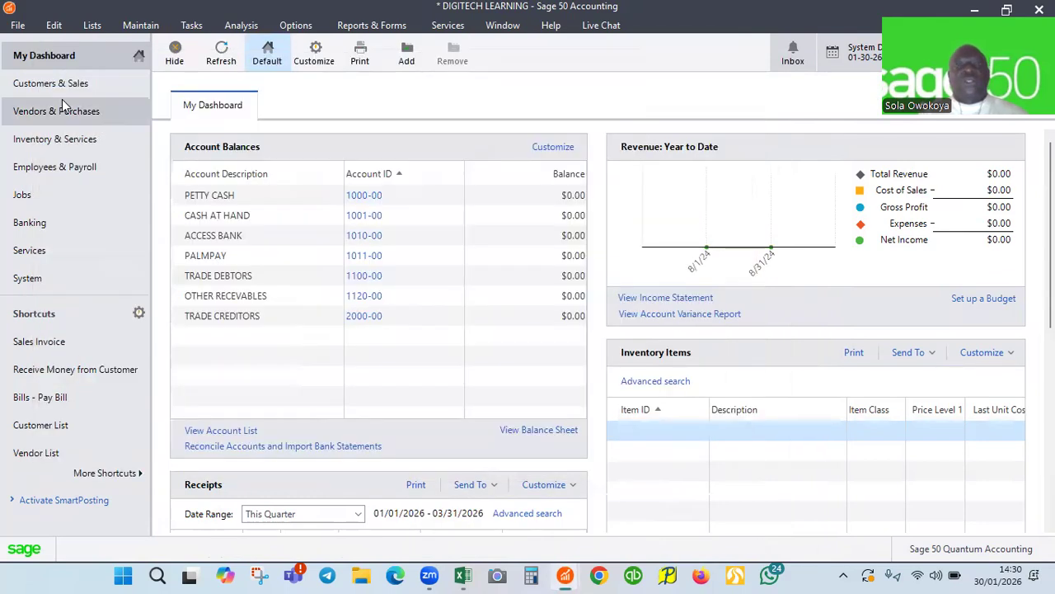